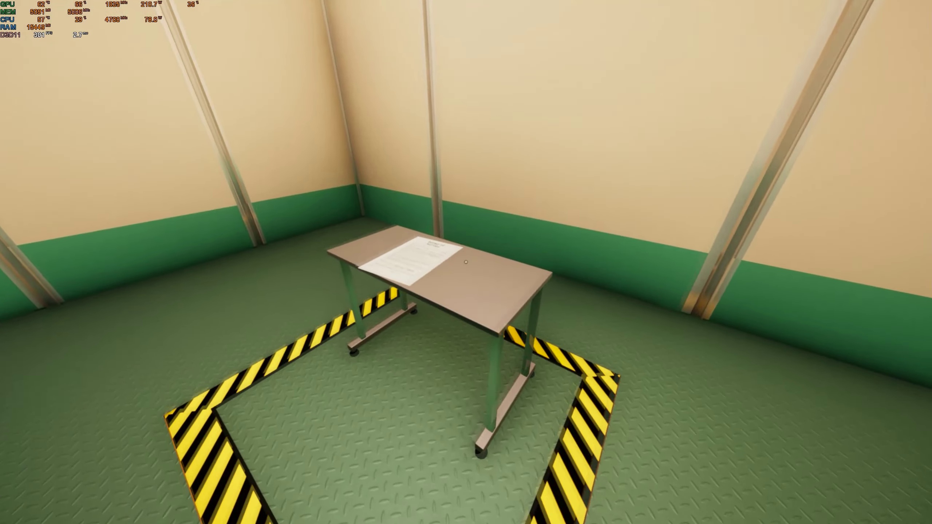
pyautogui.press('w')
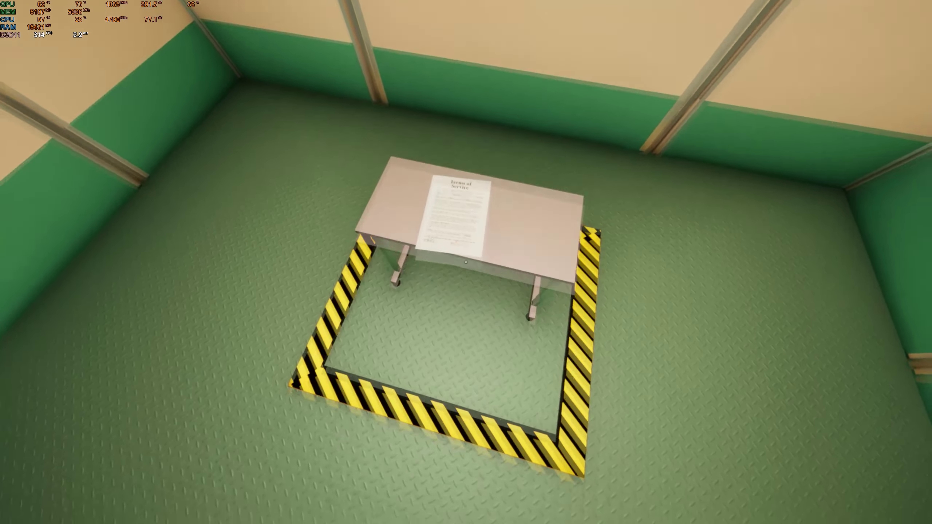
pyautogui.press('w')
pyautogui.press('w')
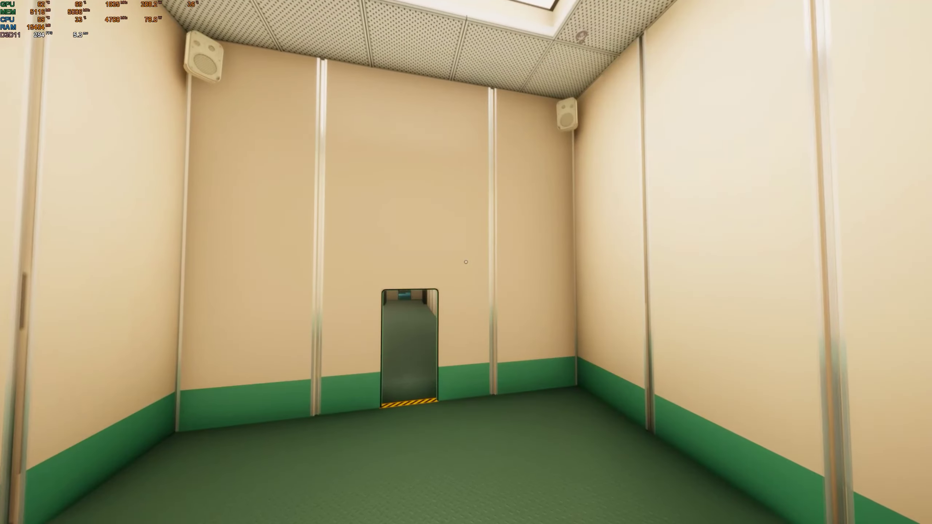
pyautogui.press('Escape')
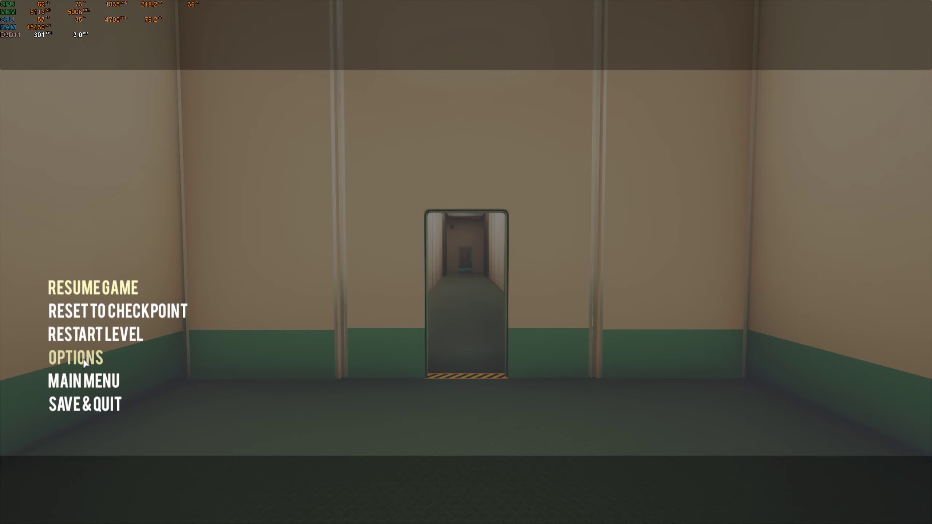
pyautogui.click(76, 357)
pyautogui.click(459, 220)
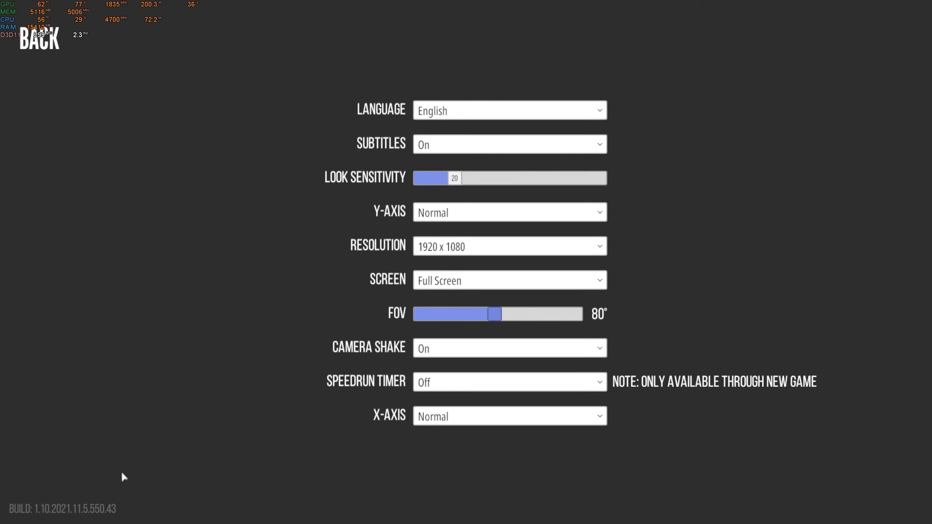
pyautogui.press('Escape')
pyautogui.press('Escape')
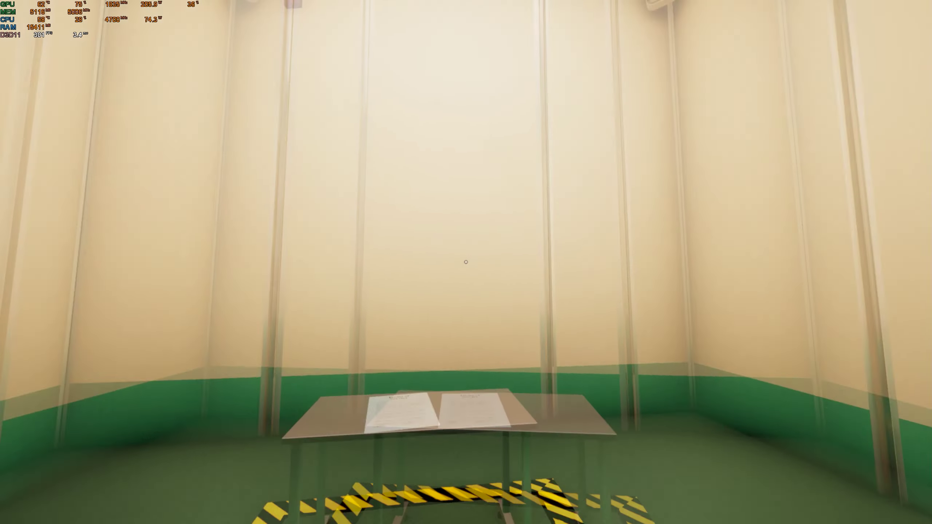
# Step: Walk the beige corridor into the teal room and look over the desk's lamp and pawns
pyautogui.press('w')
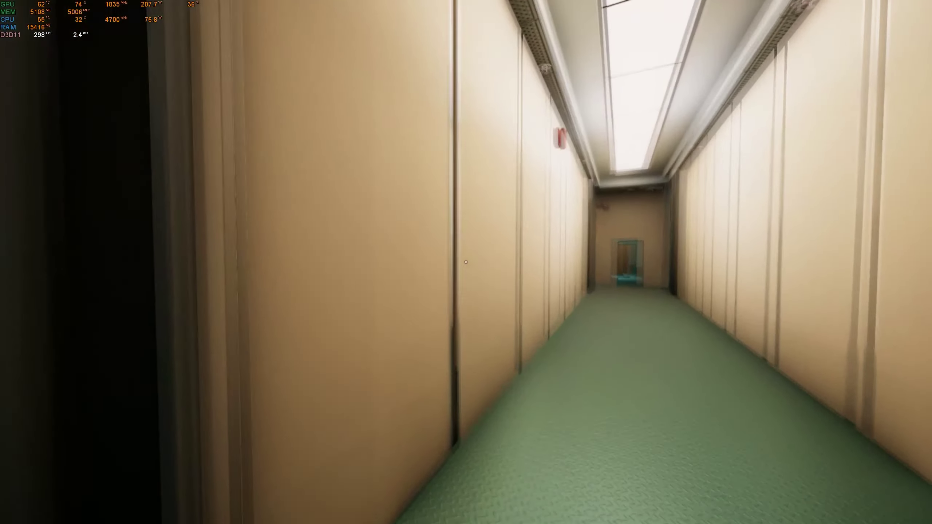
pyautogui.press('w')
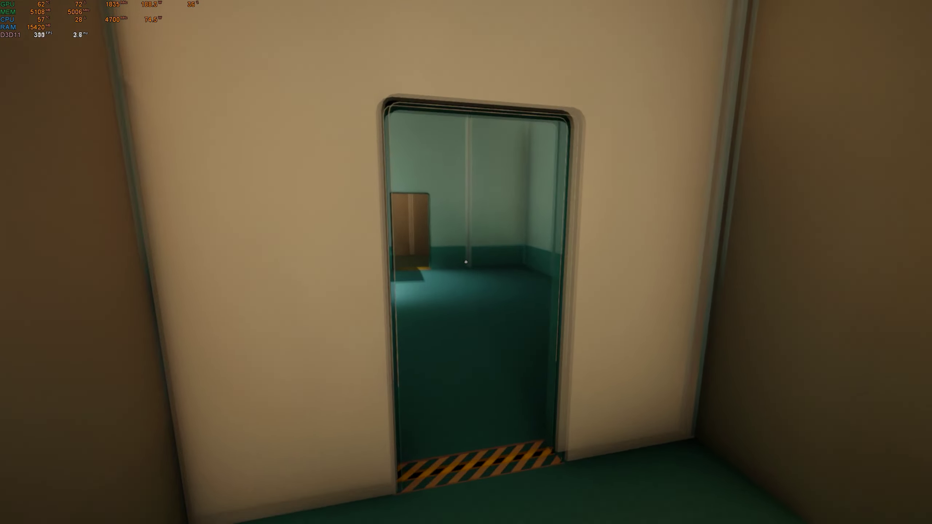
pyautogui.press('w')
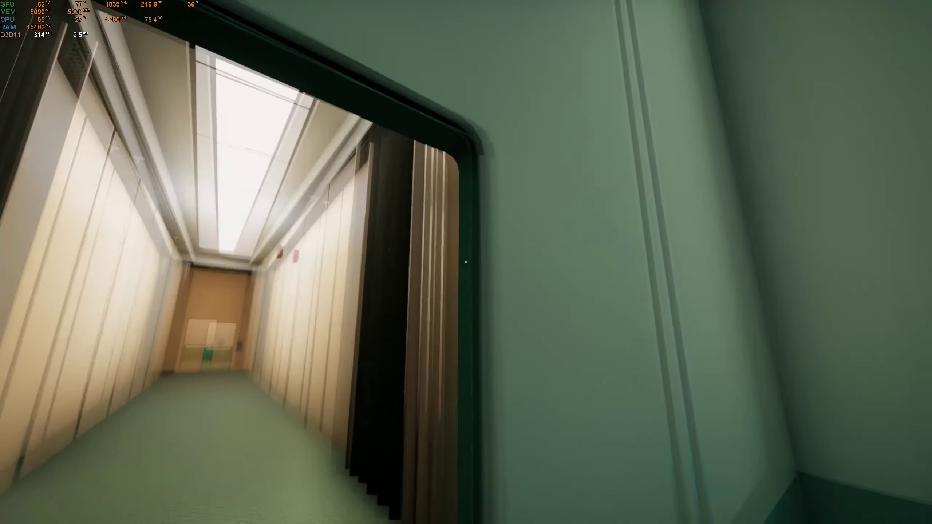
pyautogui.press('w')
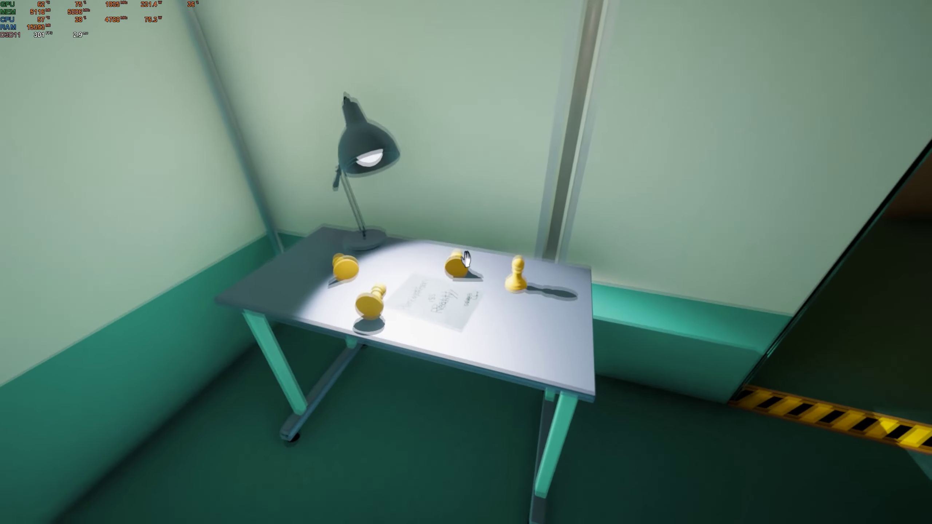
pyautogui.press('s')
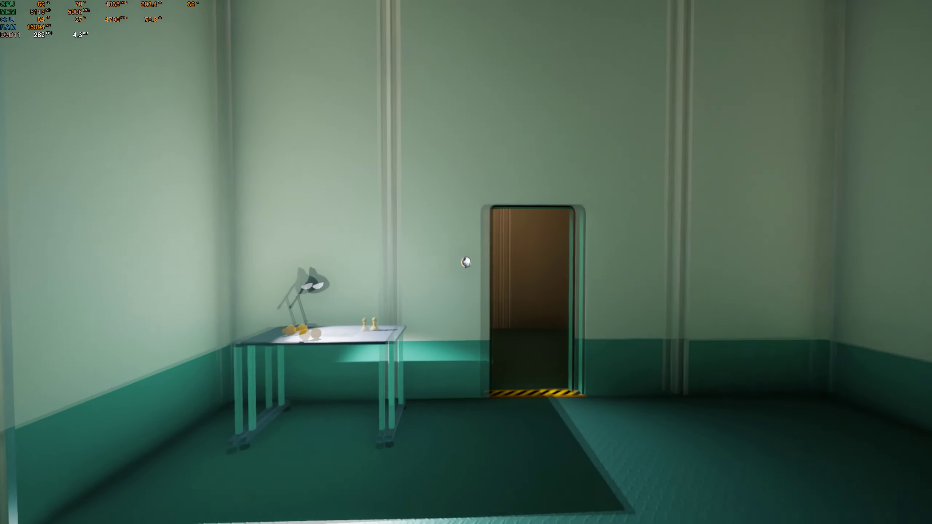
pyautogui.press('w')
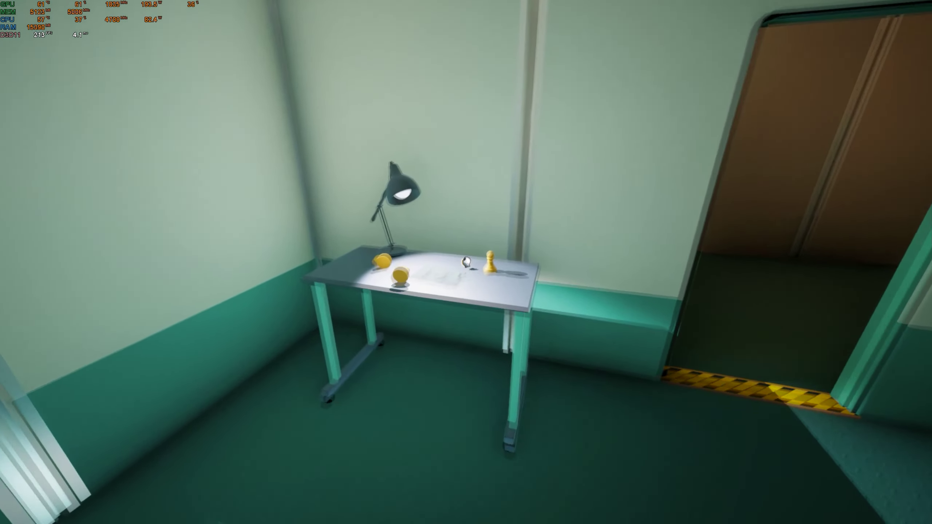
pyautogui.press('s')
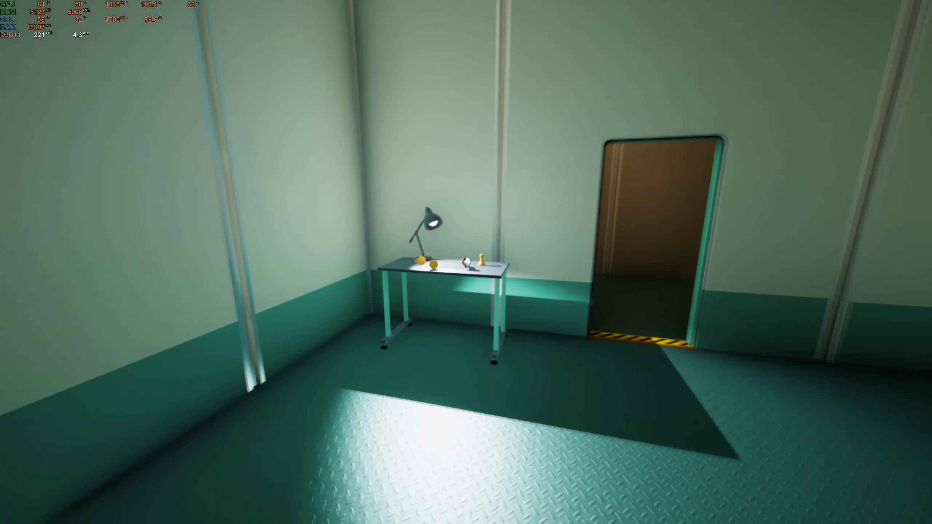
# Step: Take a chess pawn from the desk, drop it on the floor, and pick it up again
pyautogui.press('w')
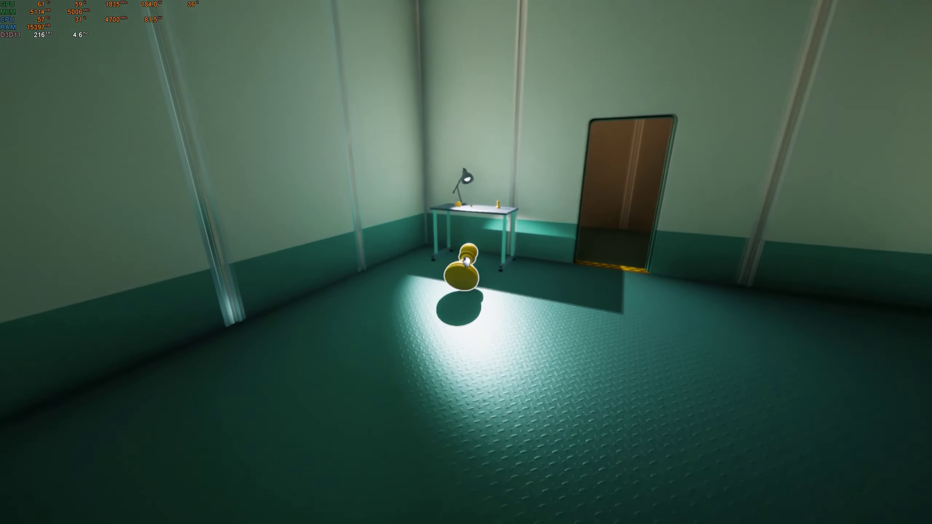
pyautogui.click(466, 262)
pyautogui.press('s')
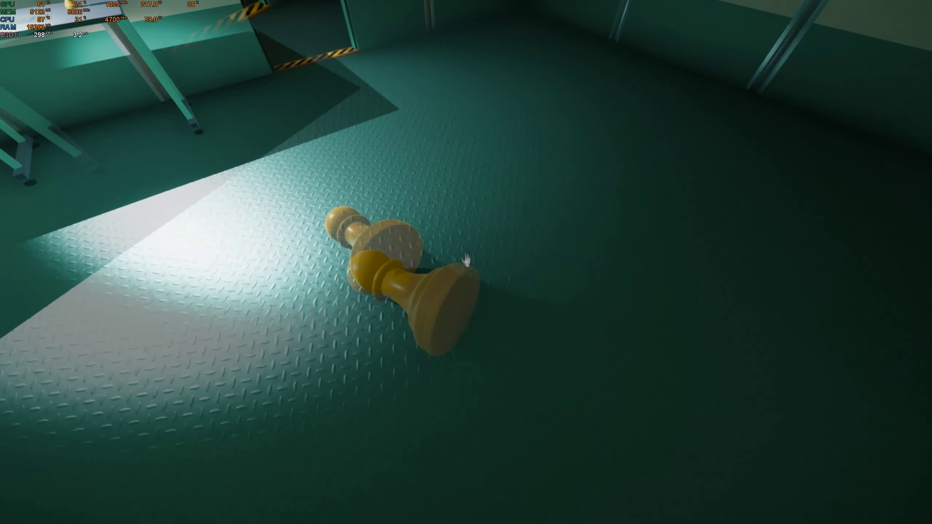
pyautogui.press('w')
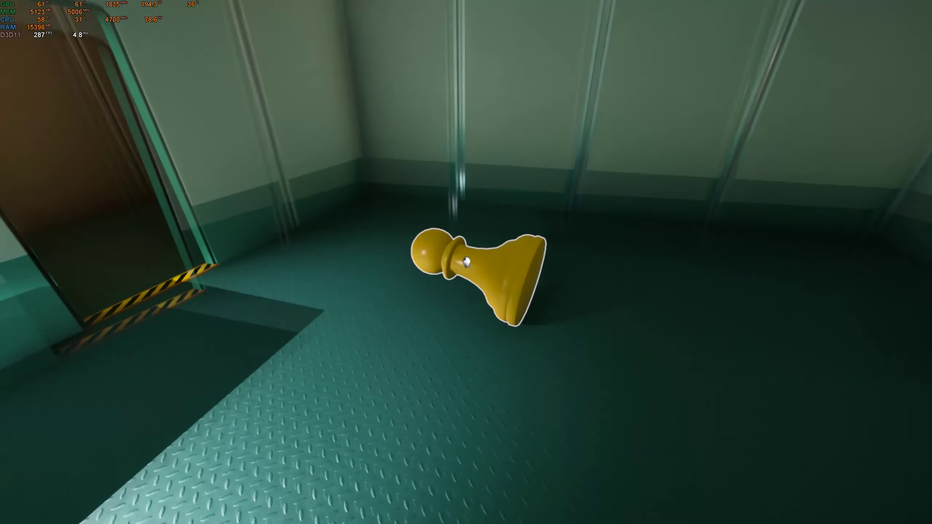
pyautogui.click(466, 262)
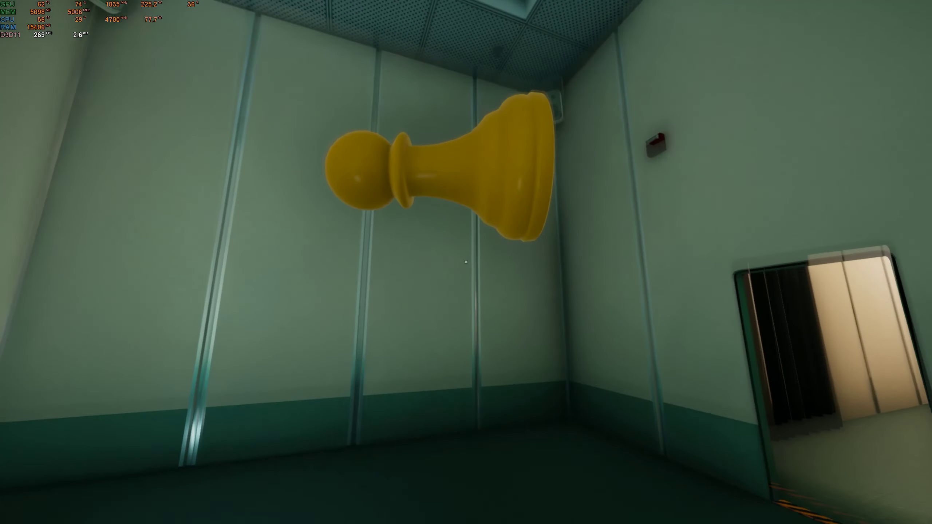
# Step: Repeatedly release and regrab the pawn while looking upward until it becomes giant
pyautogui.click(466, 262)
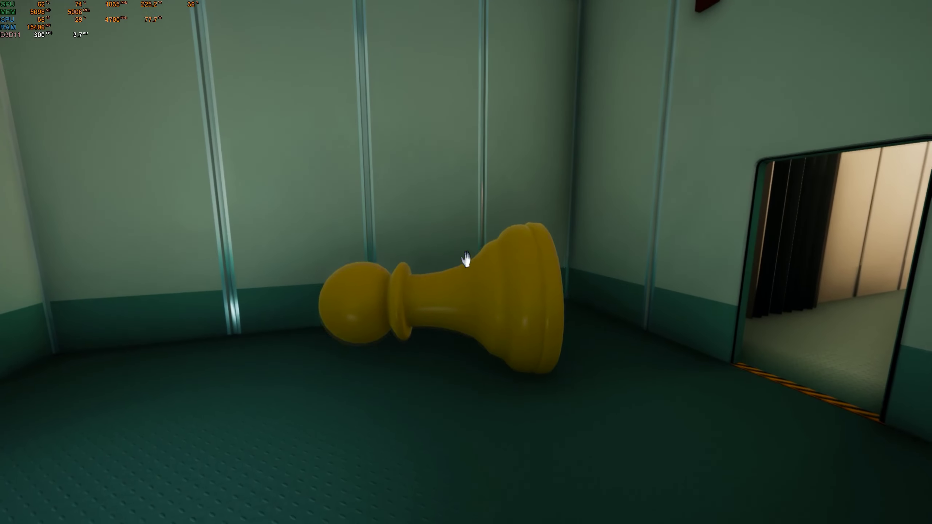
pyautogui.click(466, 262)
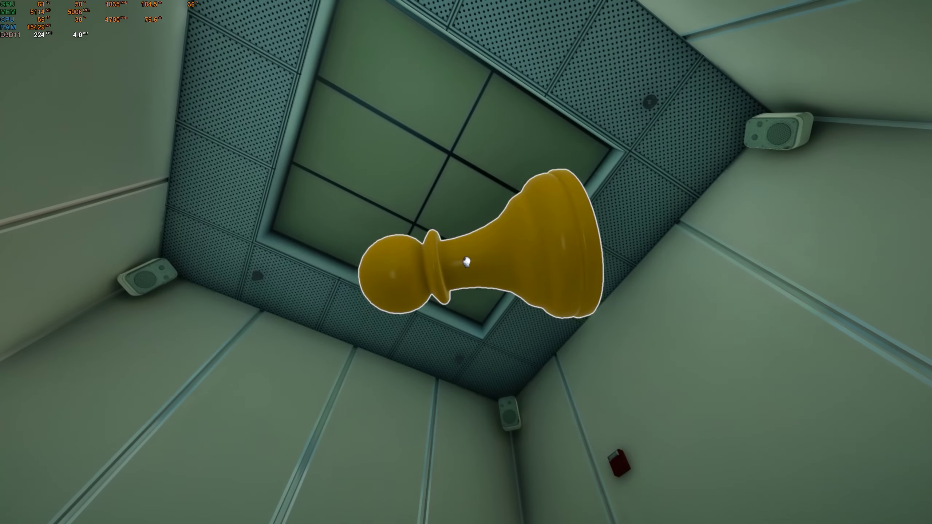
pyautogui.click(466, 263)
pyautogui.click(466, 261)
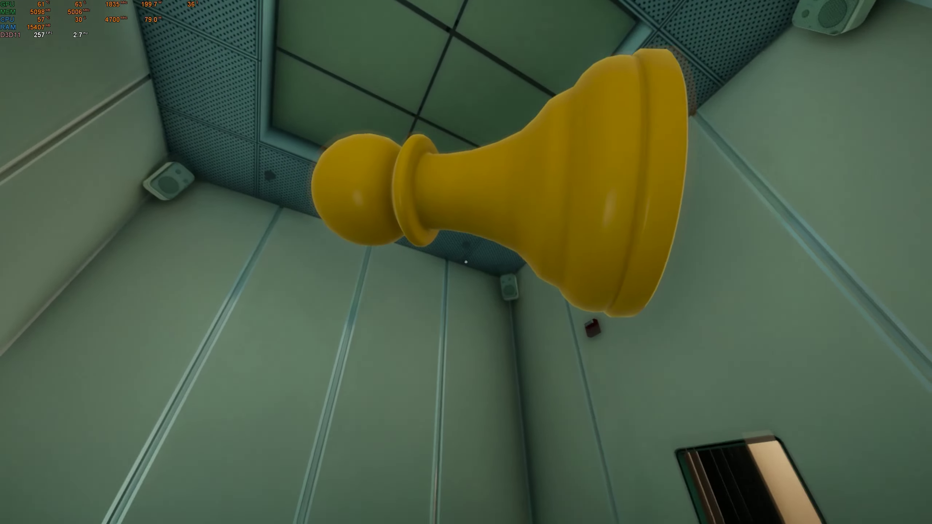
pyautogui.click(466, 260)
pyautogui.click(466, 259)
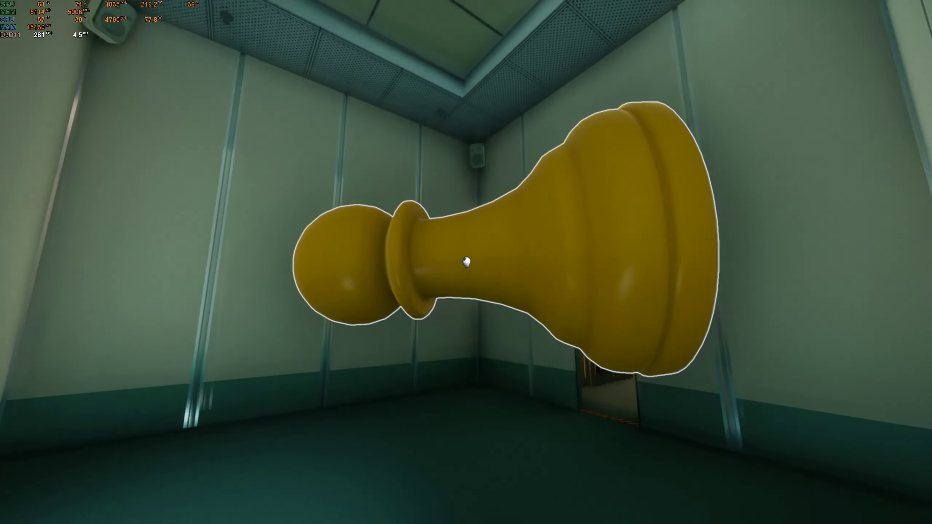
pyautogui.moveTo(467, 262); pyautogui.dragTo(466, 260)
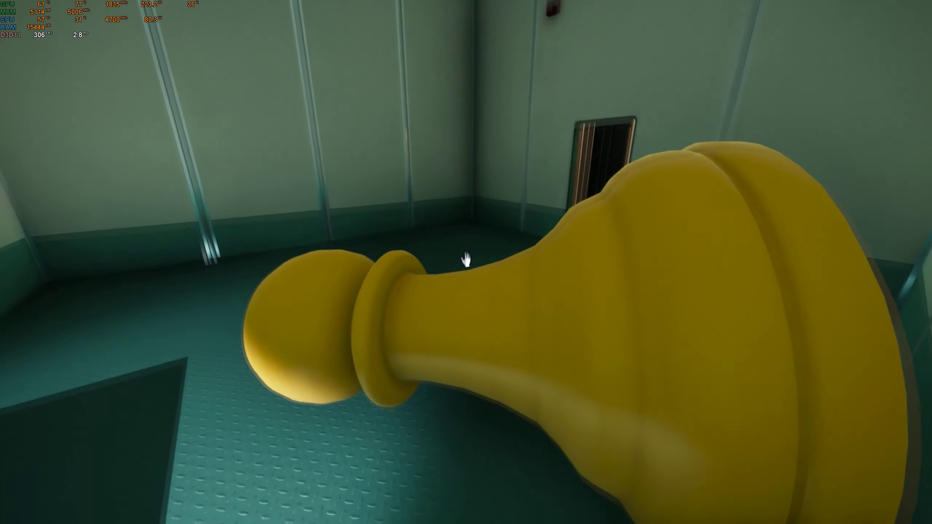
pyautogui.click(466, 260)
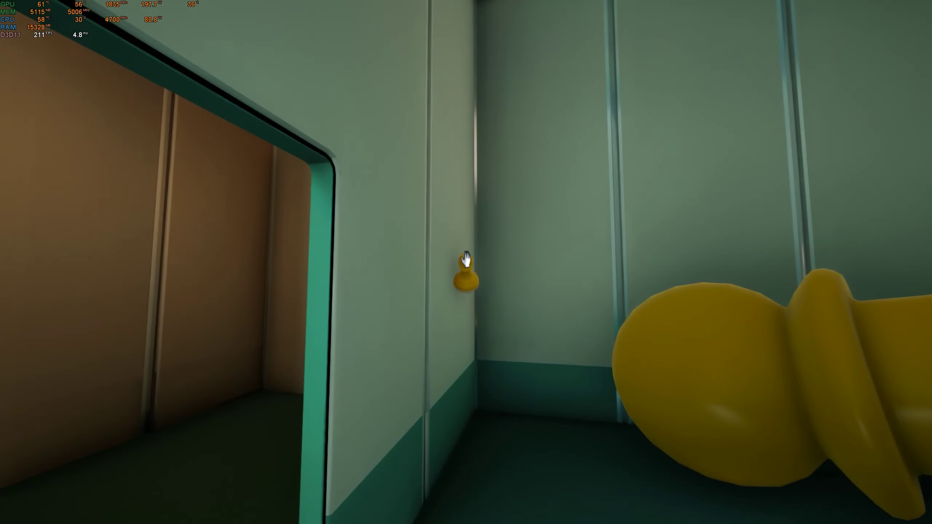
# Step: Drop the pawn, jump the white box, and grab the rook in the toy room
pyautogui.click(467, 260)
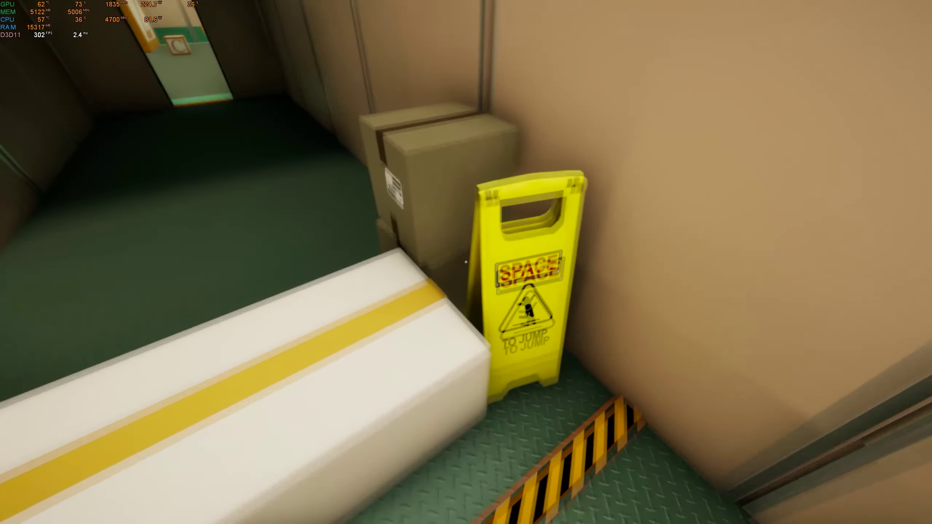
pyautogui.press('space')
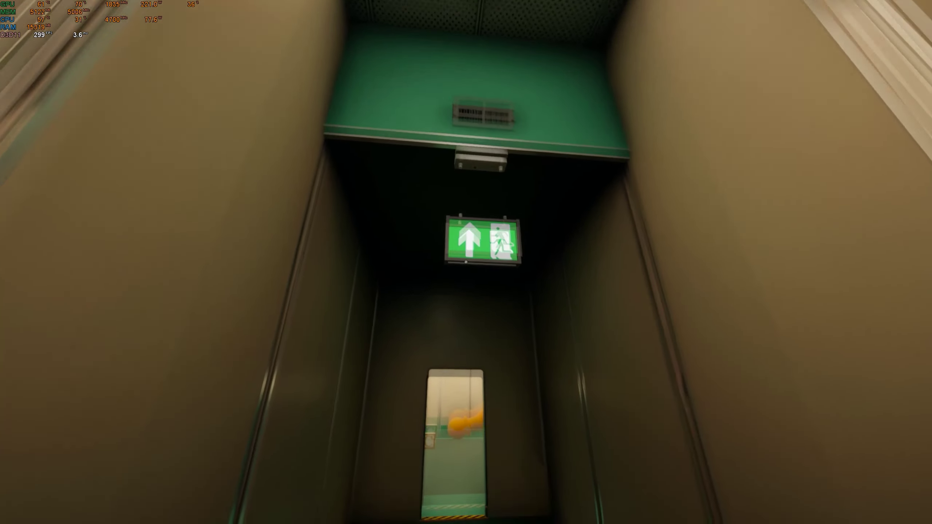
pyautogui.press('w')
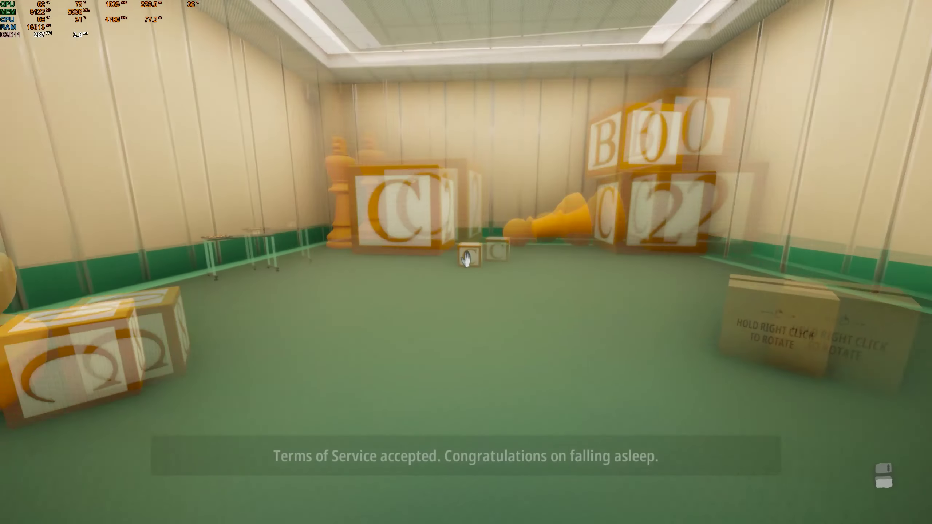
pyautogui.press('w')
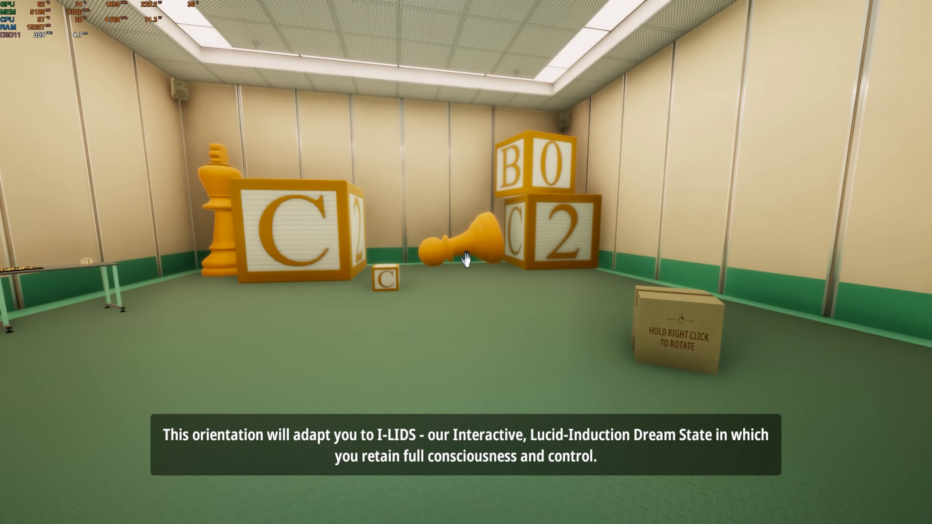
pyautogui.moveTo(465, 259); pyautogui.dragTo(466, 260)
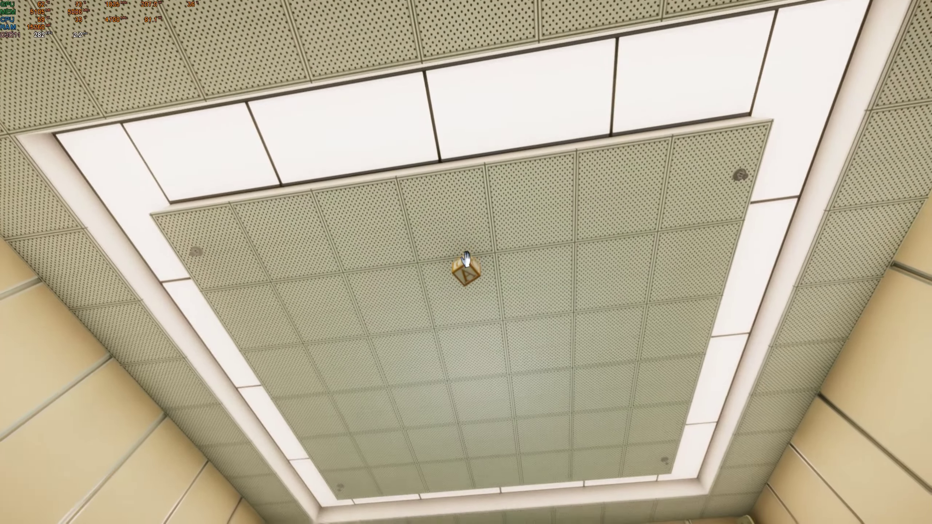
# Step: Drop, throw and regrab the letter blocks, setting the C block beside B
pyautogui.click(466, 262)
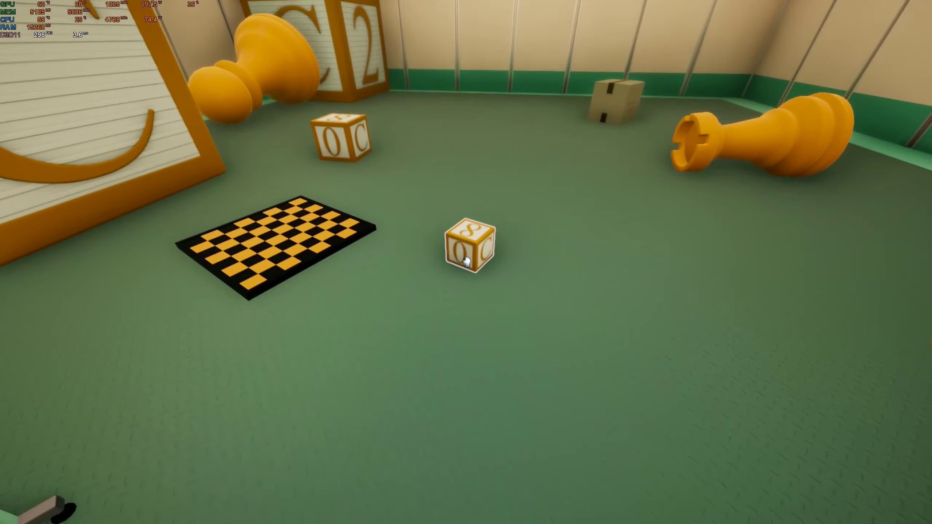
pyautogui.click(466, 263)
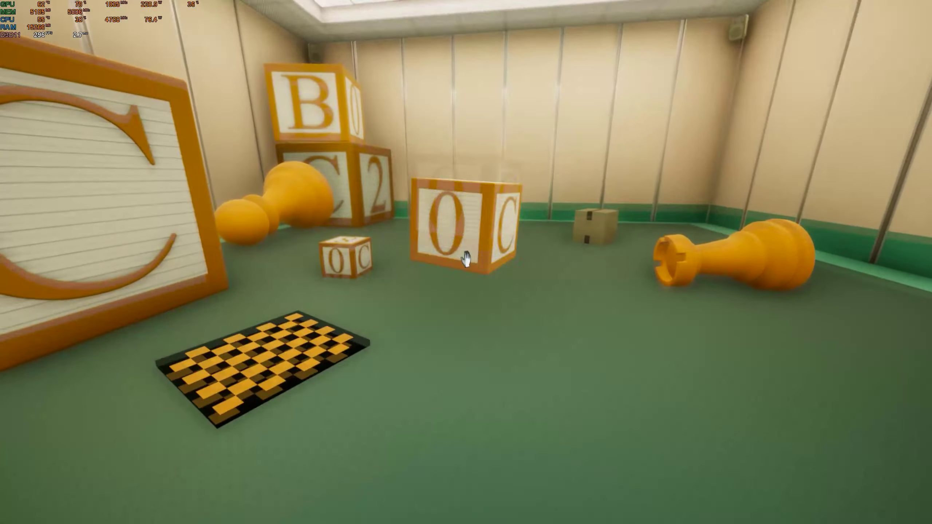
pyautogui.click(466, 259)
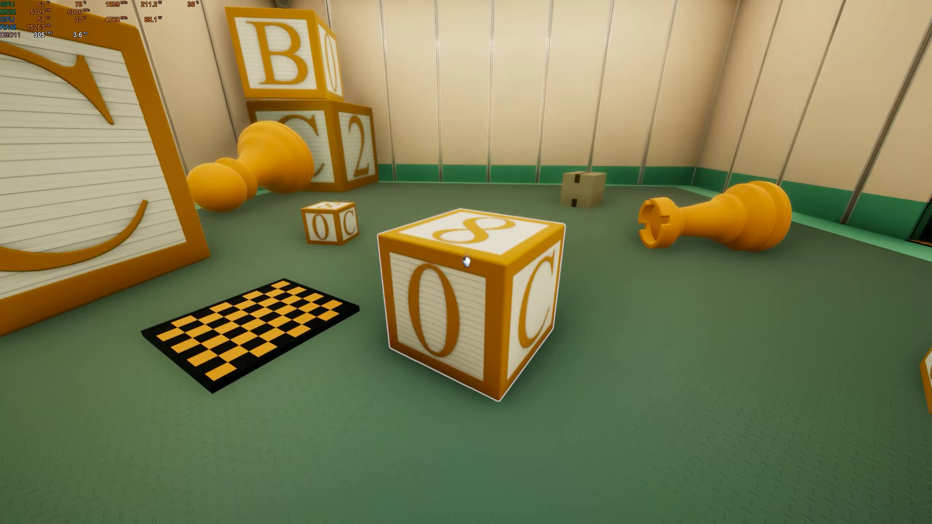
pyautogui.click(466, 262)
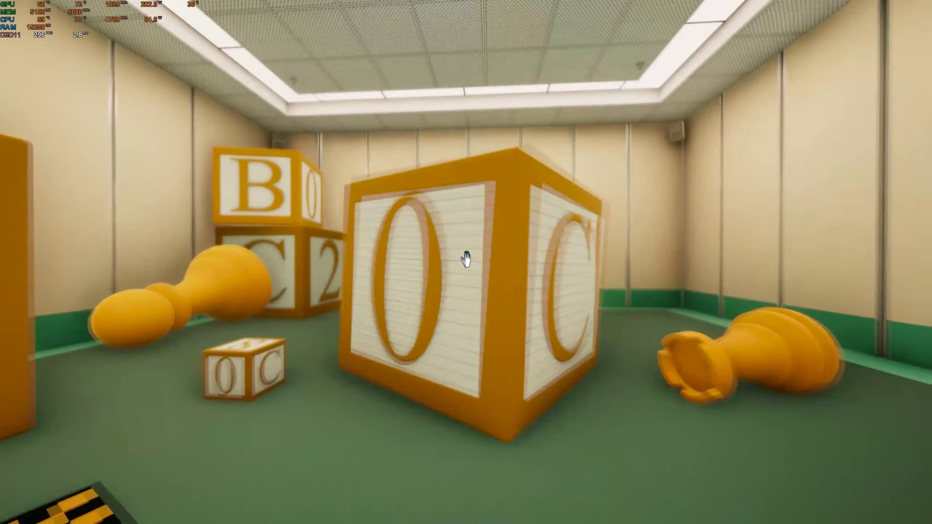
pyautogui.click(466, 258)
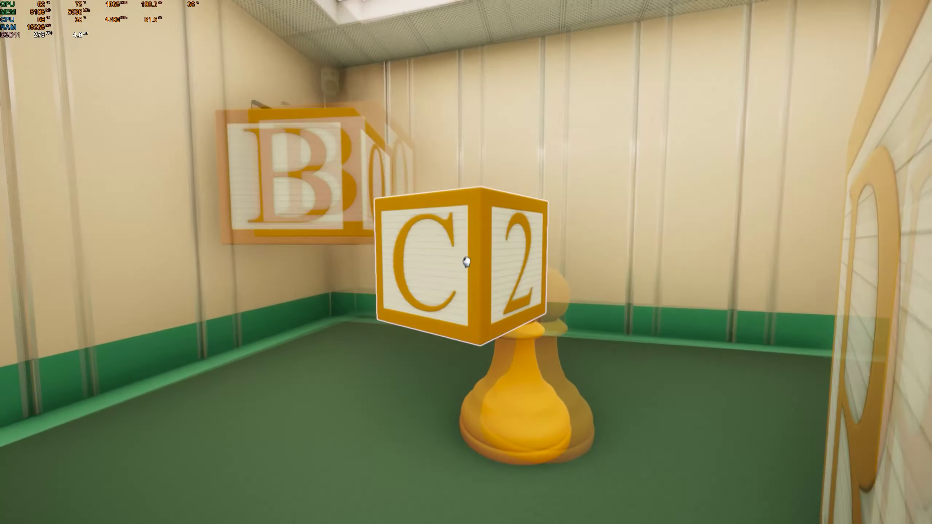
pyautogui.click(467, 262)
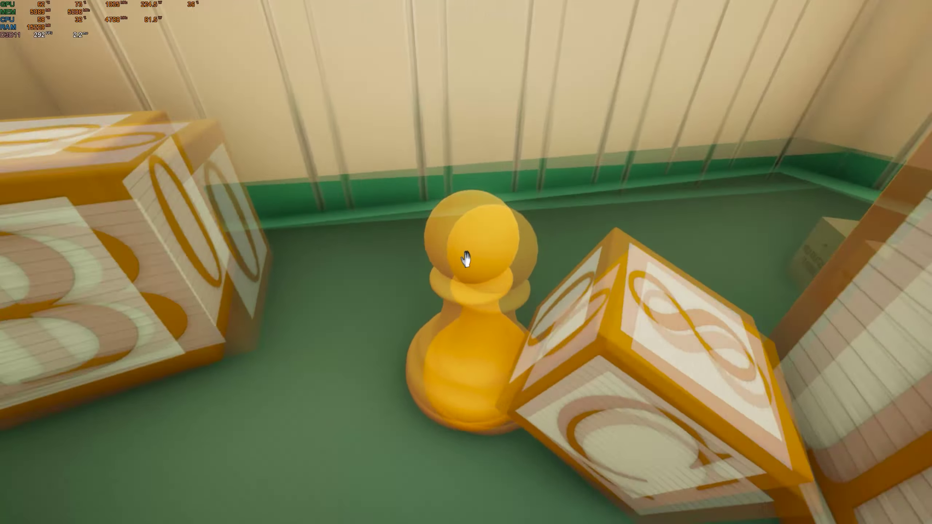
pyautogui.click(466, 262)
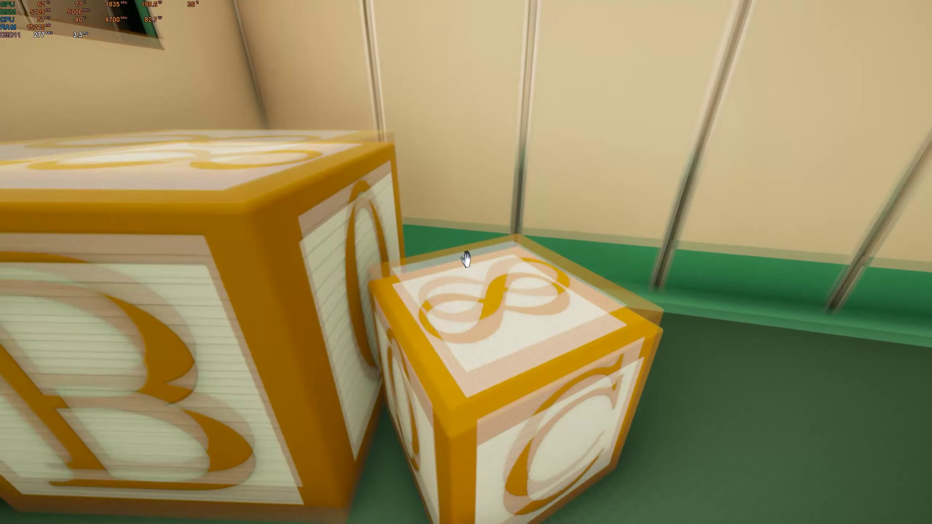
pyautogui.click(467, 262)
pyautogui.click(466, 263)
# Step: Walk the green-floored corridor to its end doorway and pick up the toy block
pyautogui.press('w')
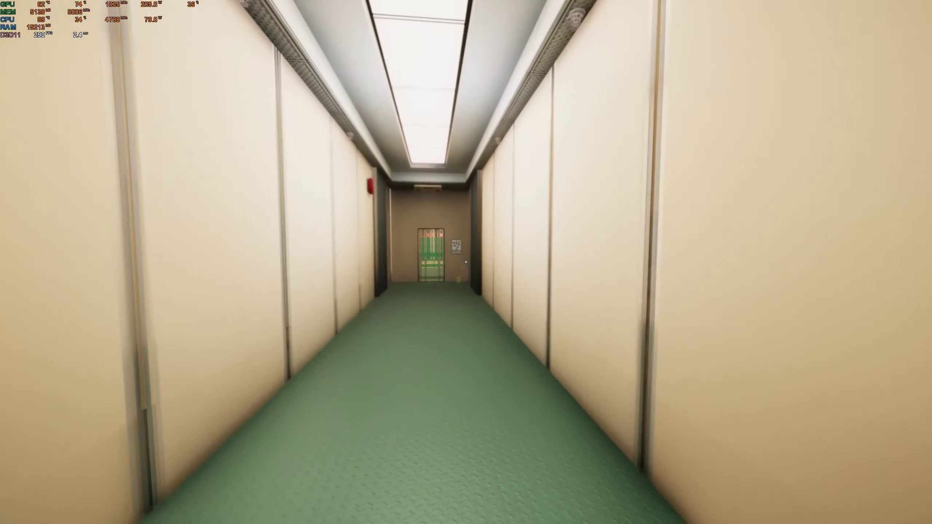
pyautogui.press('w')
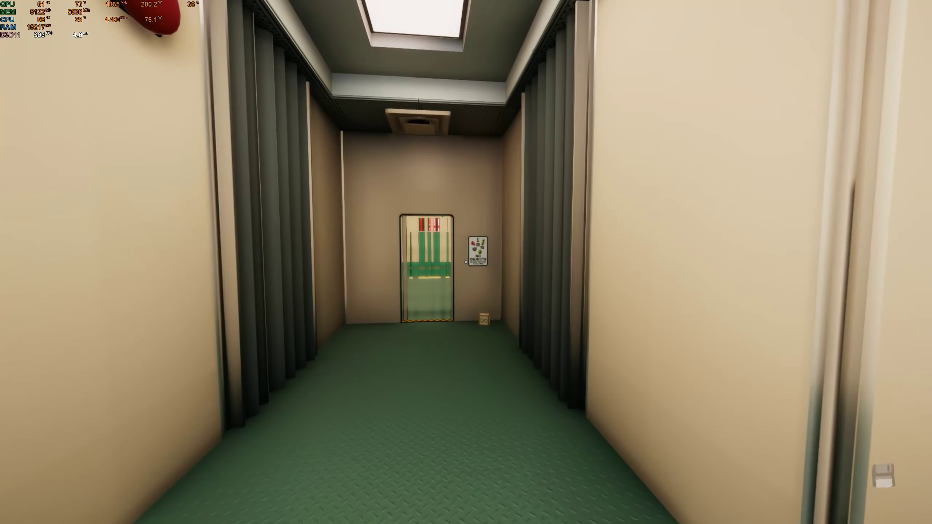
pyautogui.press('w')
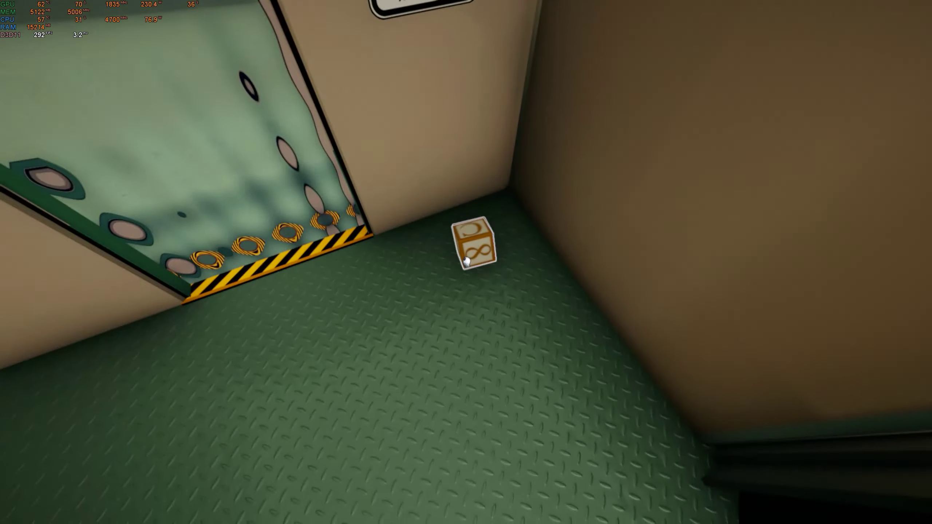
pyautogui.click(466, 263)
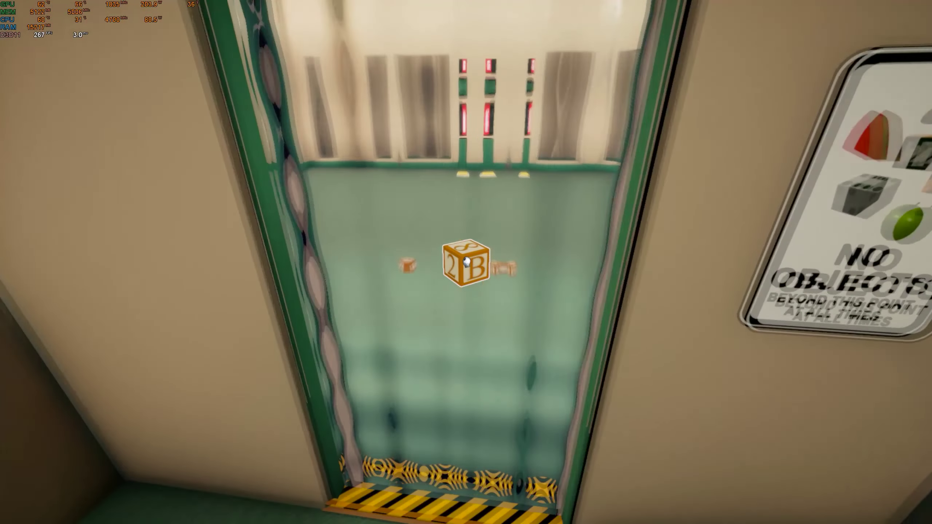
# Step: Carry the toy block into the large windowed room, release it, and look around
pyautogui.press('w')
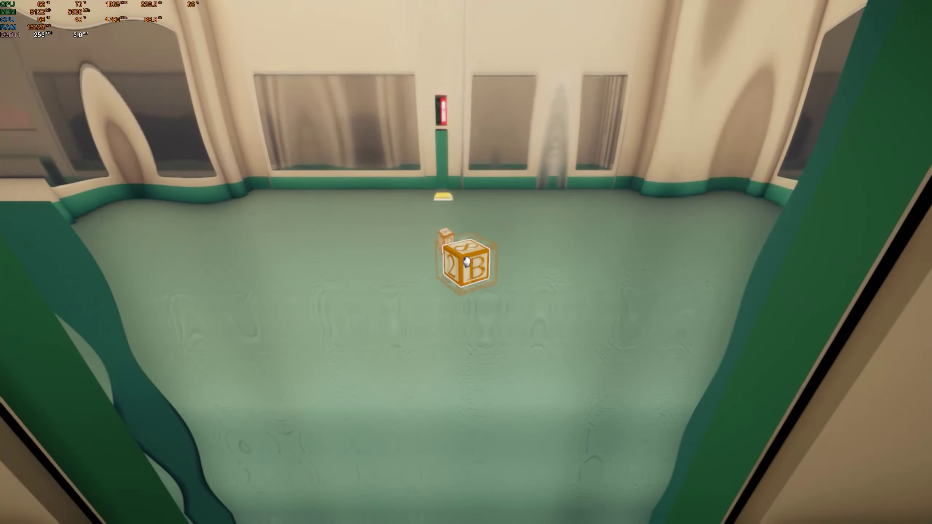
pyautogui.press('w')
pyautogui.click(466, 262)
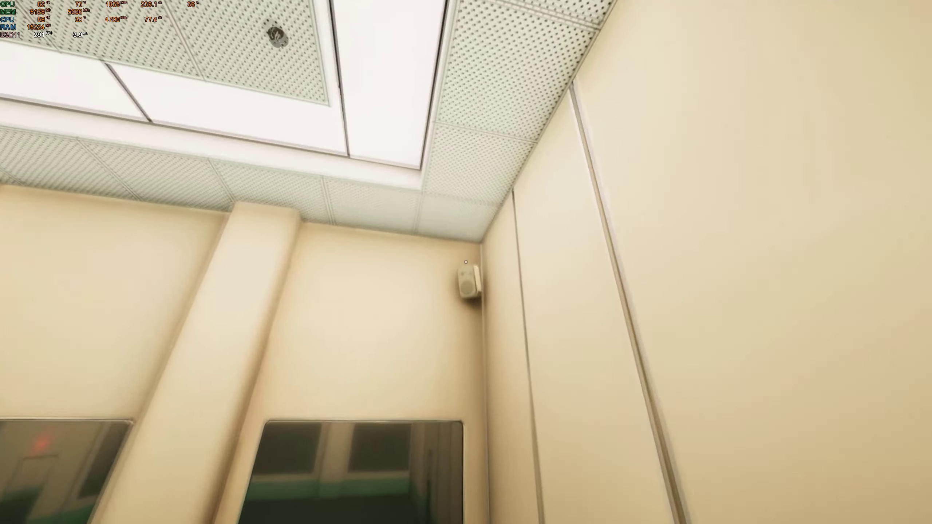
pyautogui.press('w')
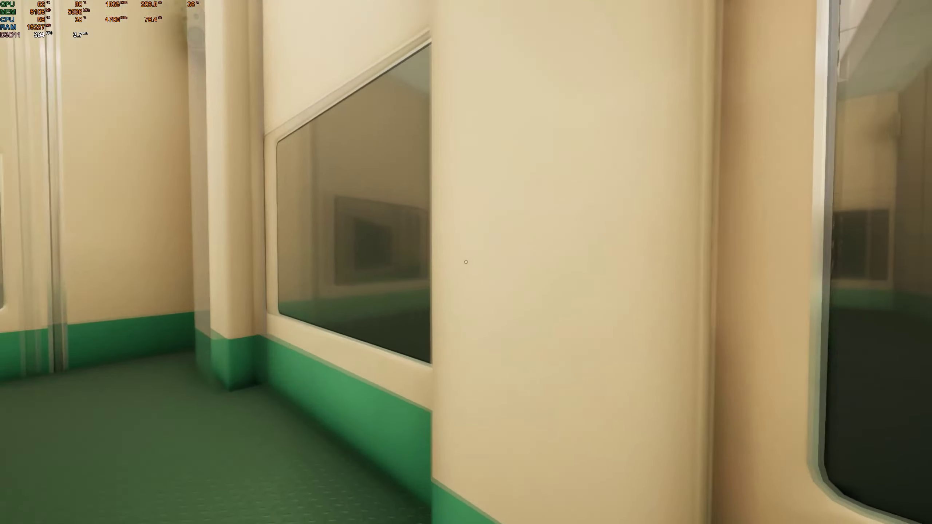
# Step: Walk past the yellow pad and exit door to peer through a window
pyautogui.press('w')
pyautogui.press('w')
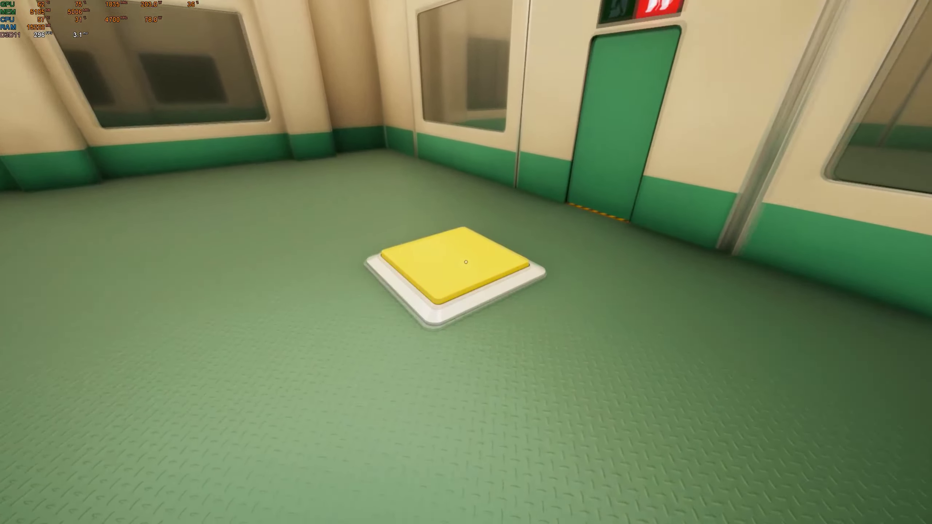
pyautogui.press('w')
pyautogui.press('w')
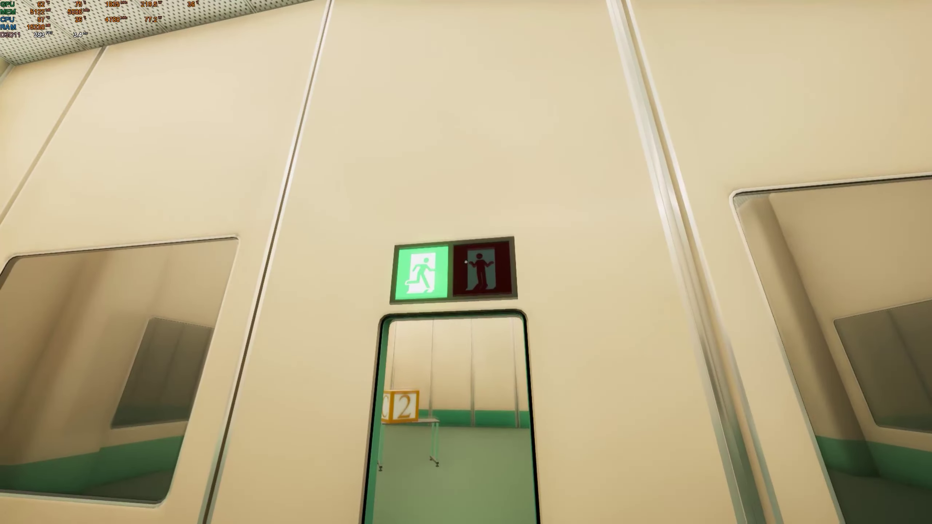
pyautogui.press('w')
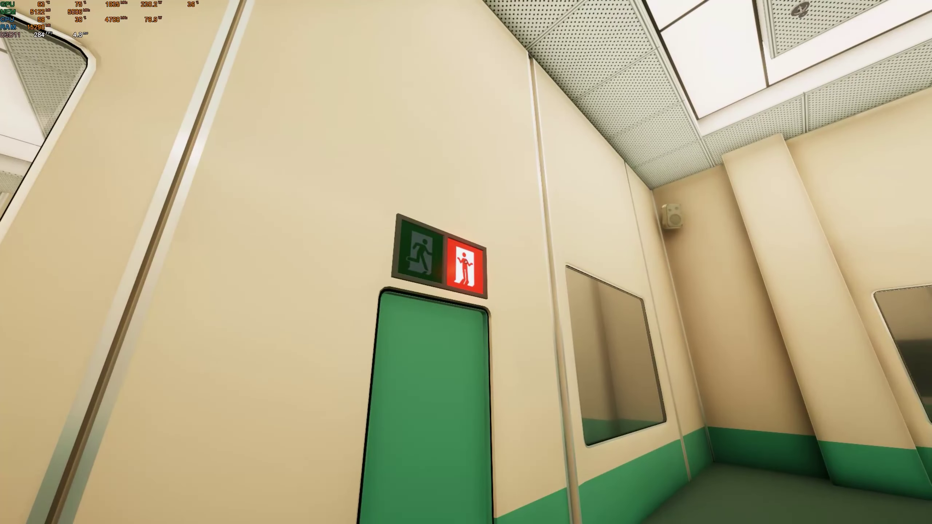
pyautogui.press('w')
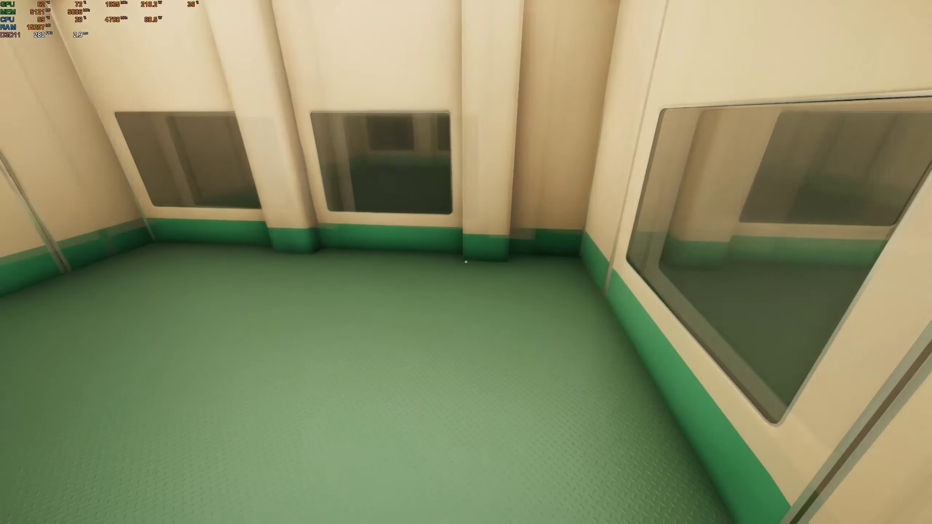
pyautogui.press('w')
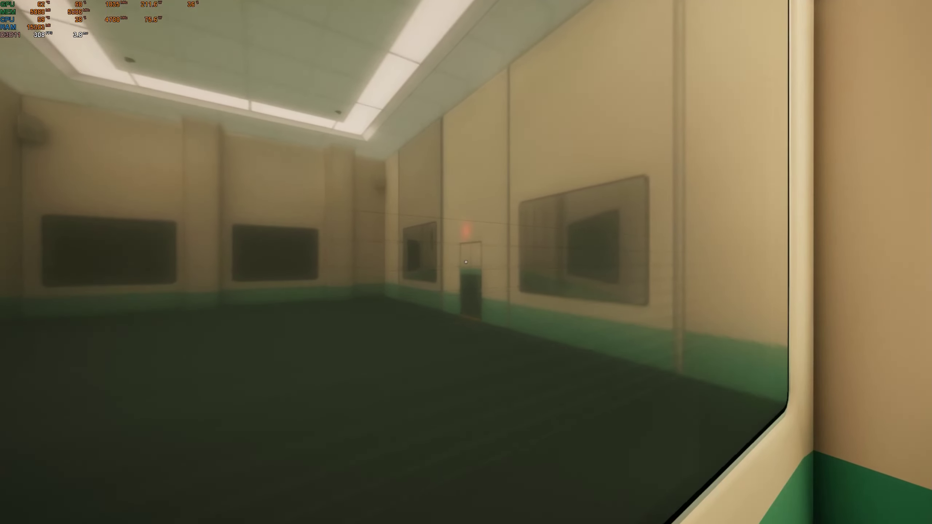
pyautogui.press('w')
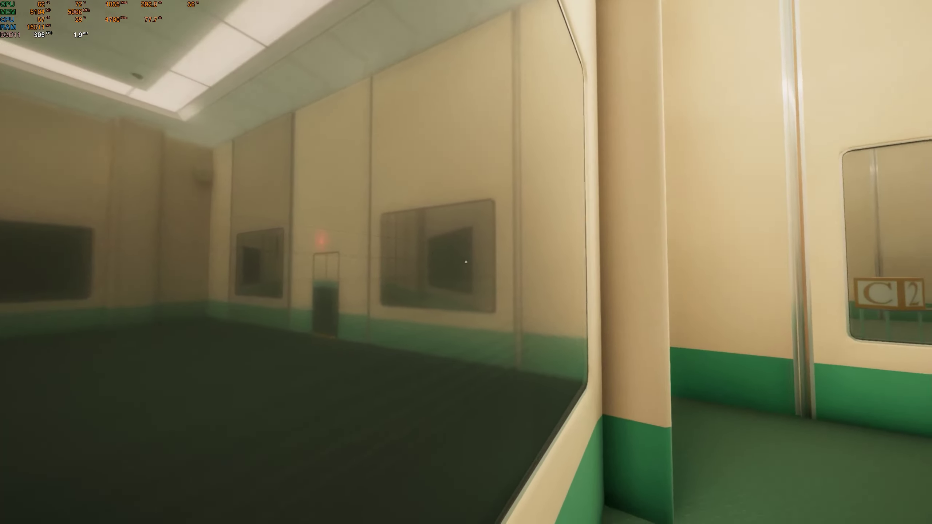
# Step: Explore the adjacent windowed room, then return to the NO OBJECTS doorway
pyautogui.press('w')
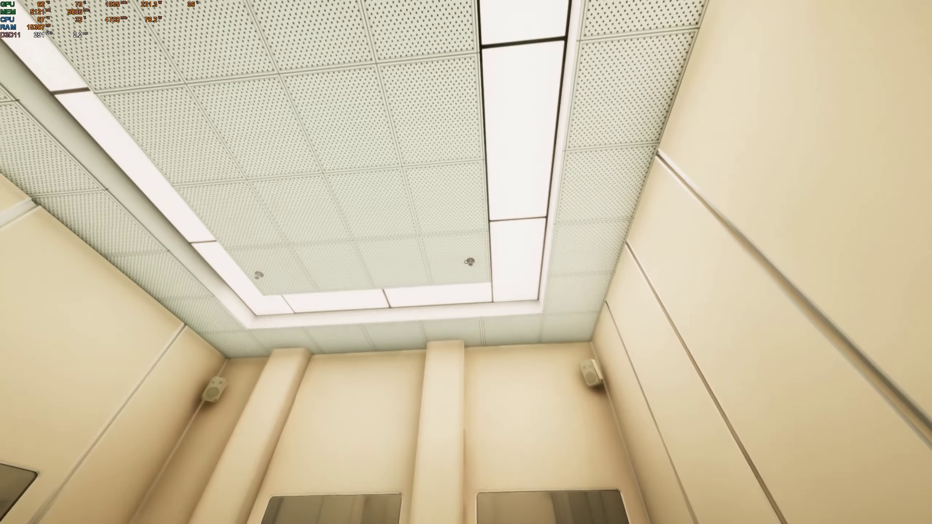
pyautogui.press('w')
pyautogui.press('w')
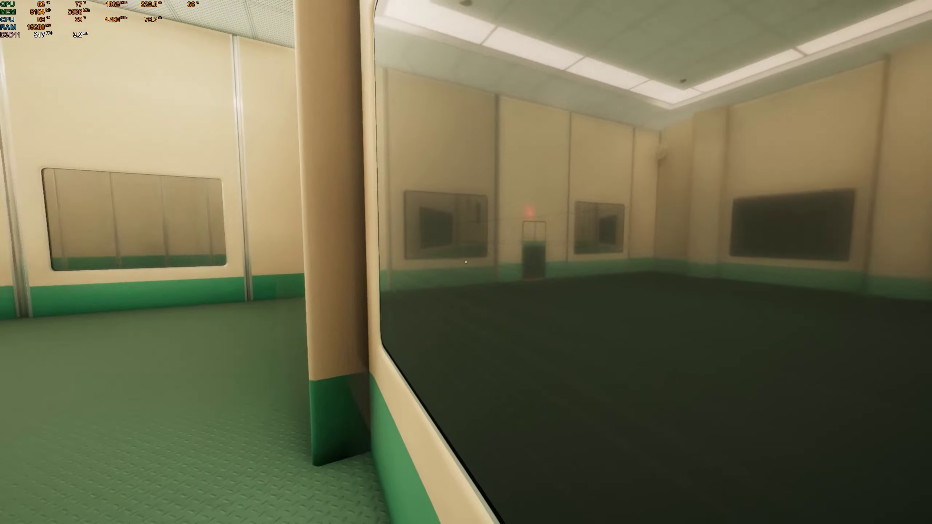
pyautogui.press('w')
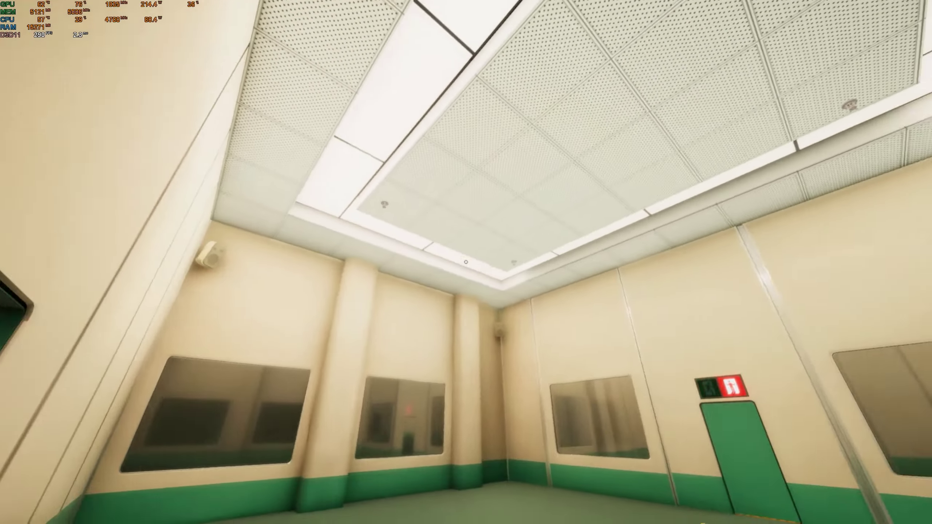
pyautogui.press('w')
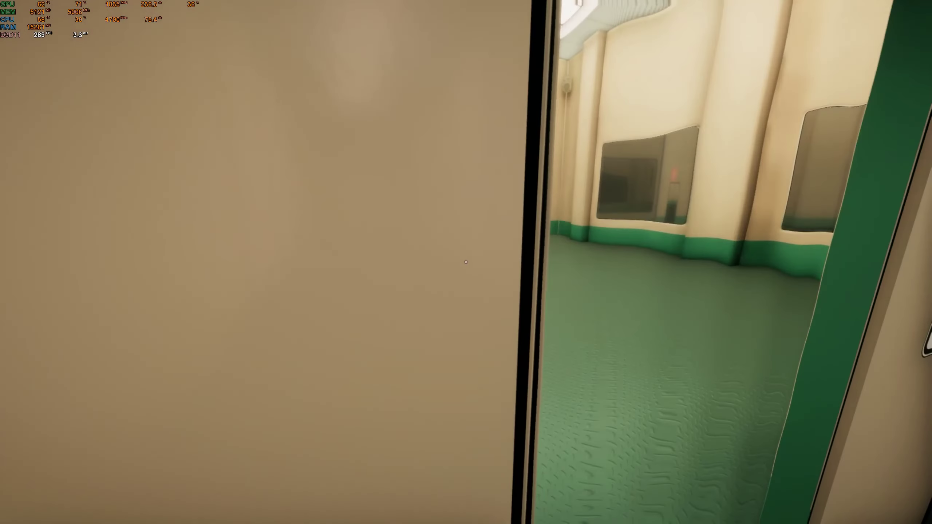
pyautogui.press('w')
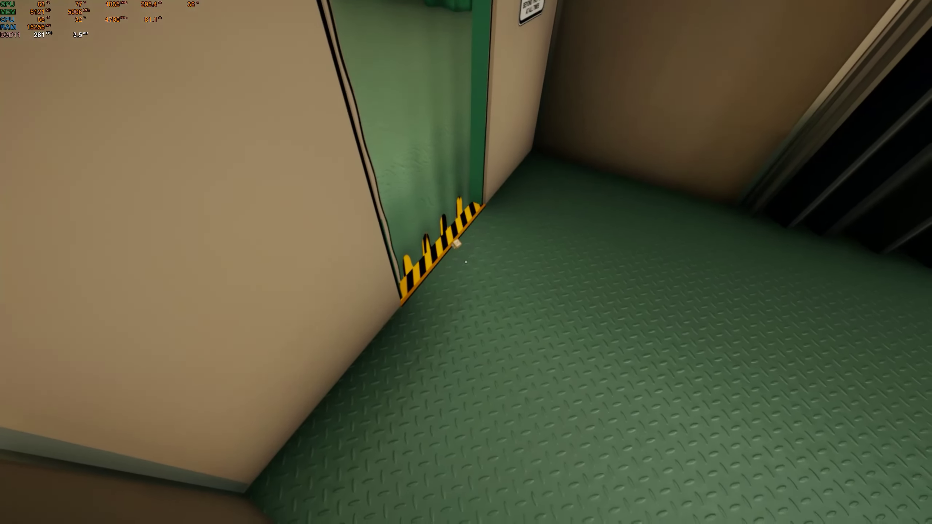
pyautogui.press('w')
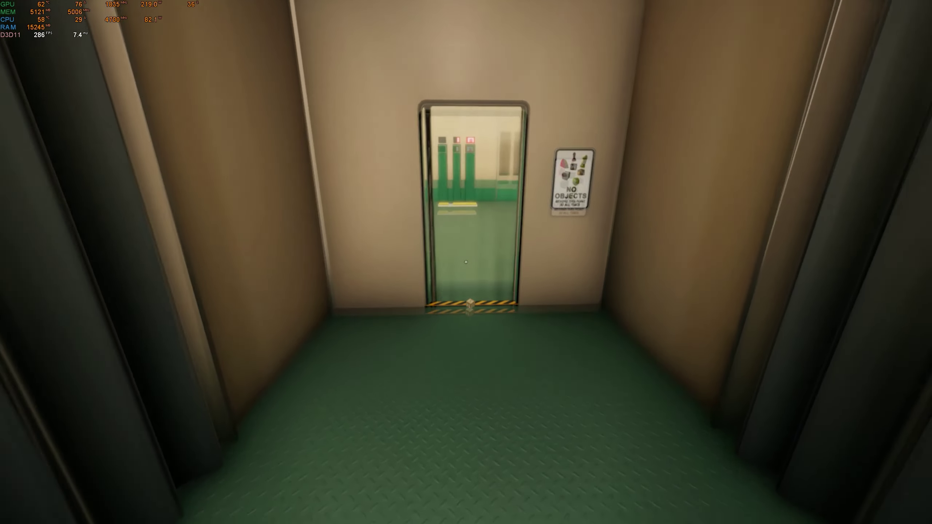
# Step: Cross the large room past the yellow pad, pass the opened door, and approach the table
pyautogui.press('w')
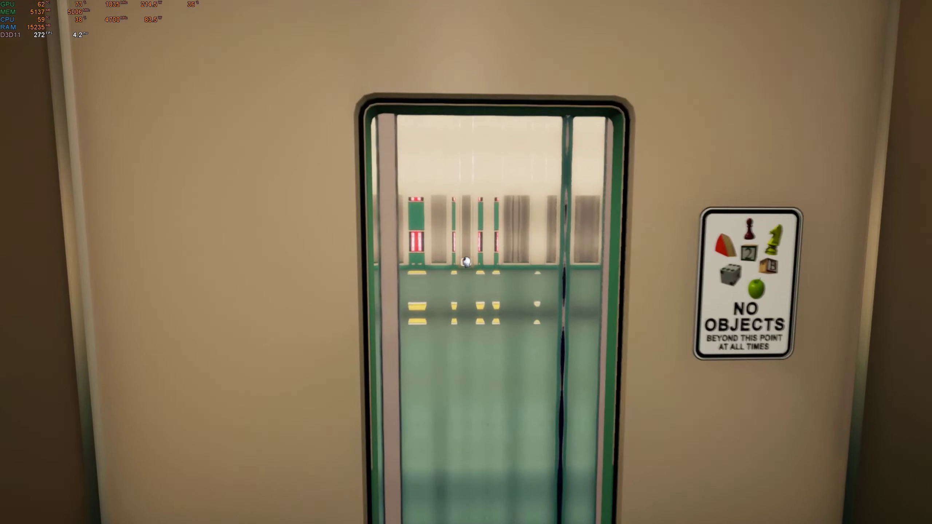
pyautogui.press('w')
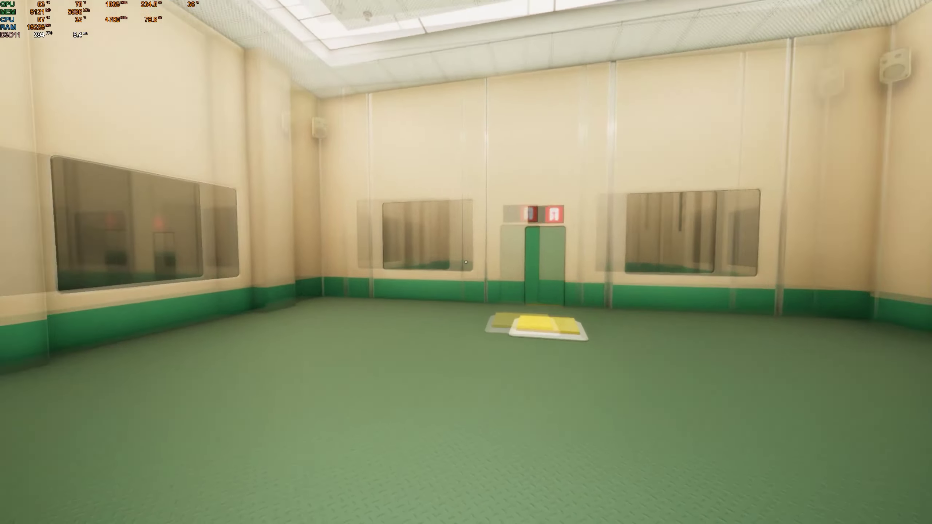
pyautogui.press('w')
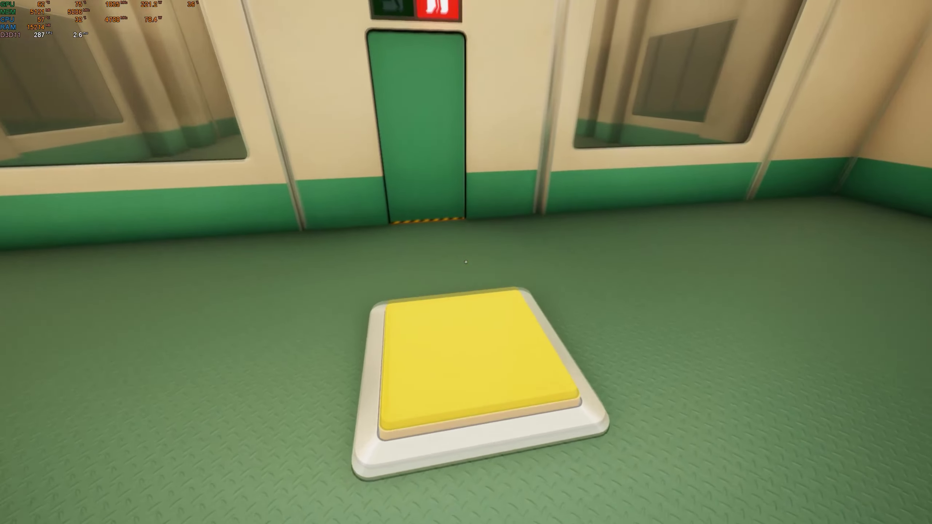
pyautogui.press('w')
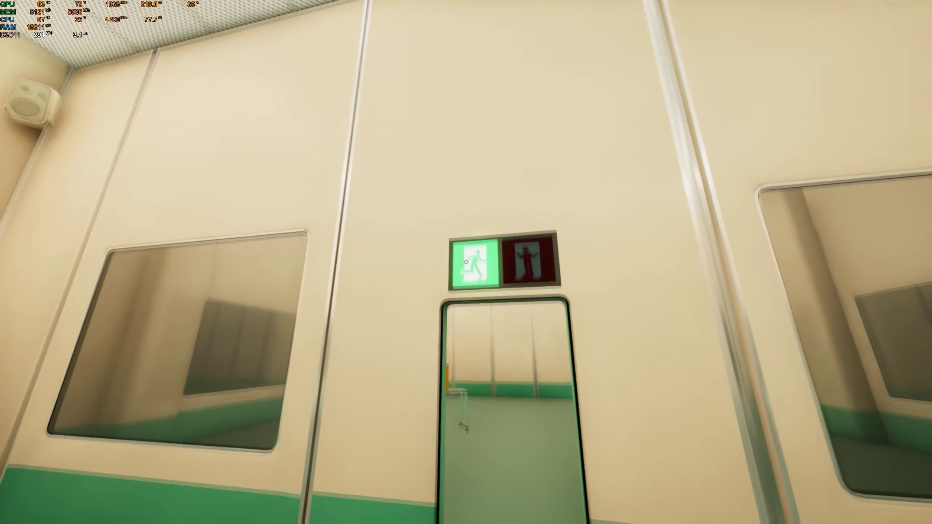
pyautogui.press('w')
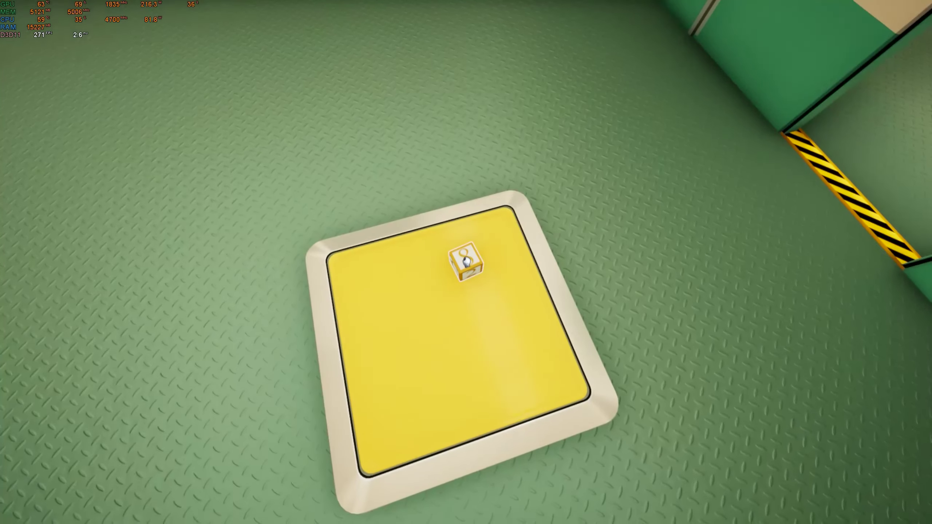
pyautogui.press('w')
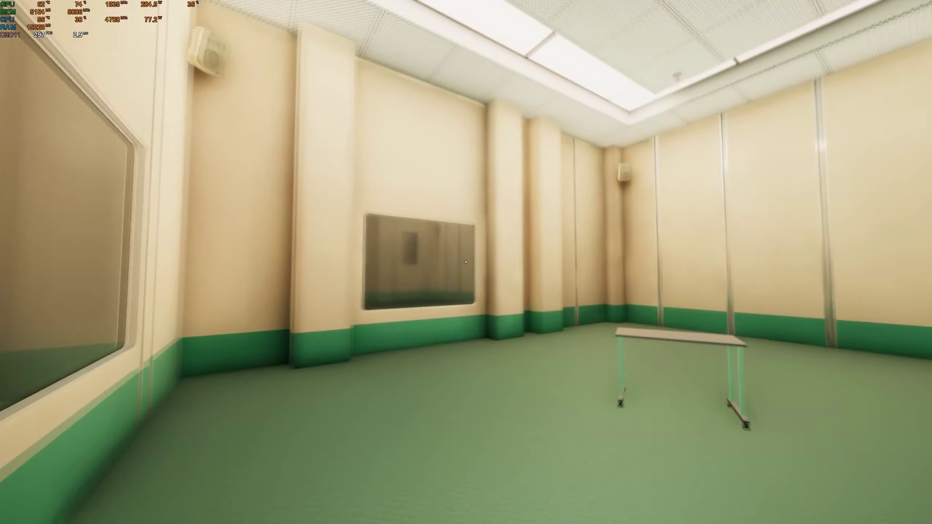
pyautogui.press('w')
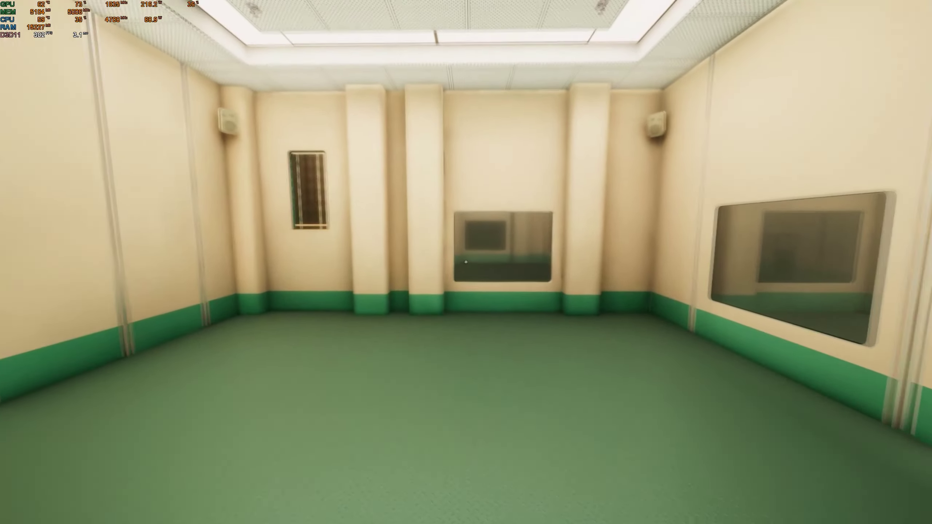
pyautogui.press('s')
pyautogui.press('s')
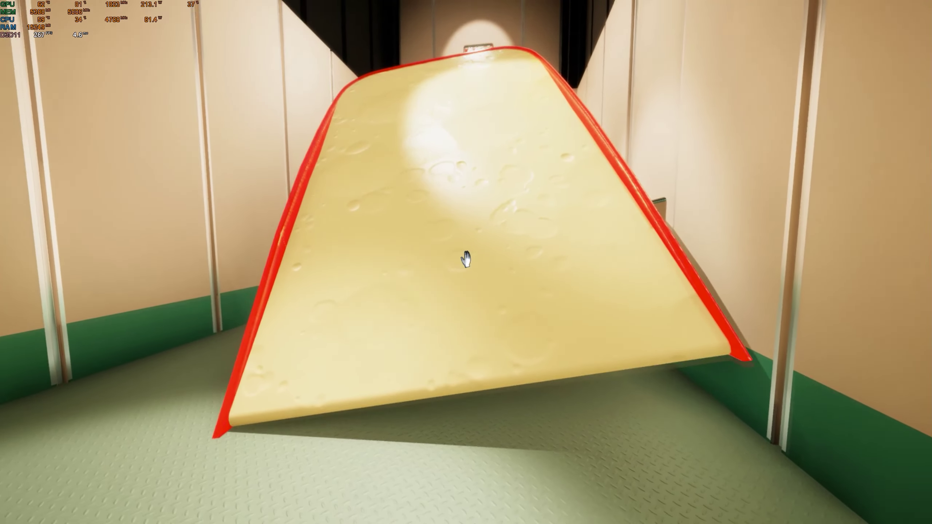
# Step: Pick up the cheese wedge and drop it so it stays large
pyautogui.click(466, 259)
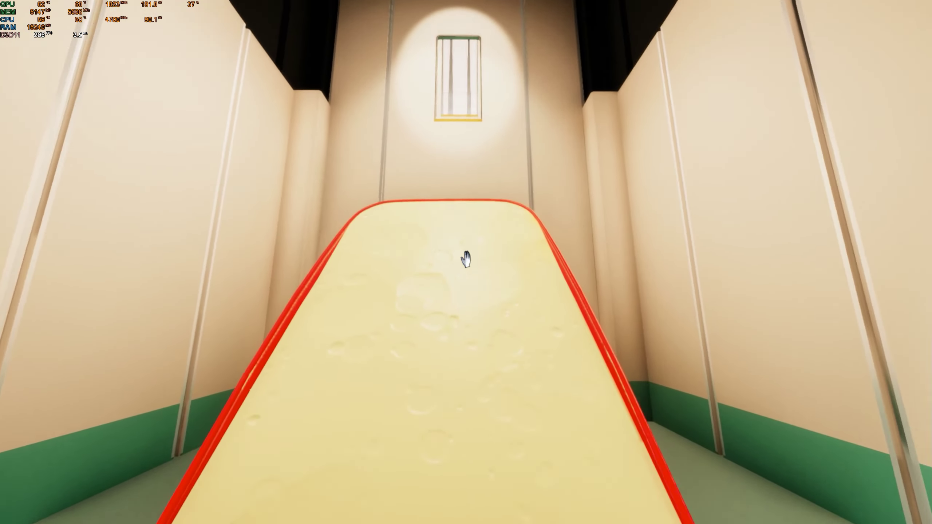
pyautogui.click(467, 262)
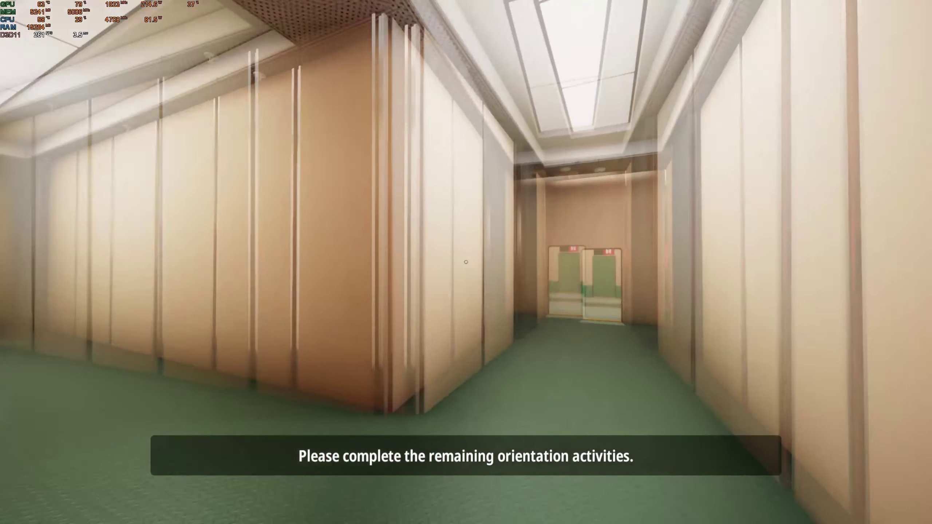
# Step: Enter the next corridor, place the tiny number block on the floor, and back toward the boarded door
pyautogui.press('w')
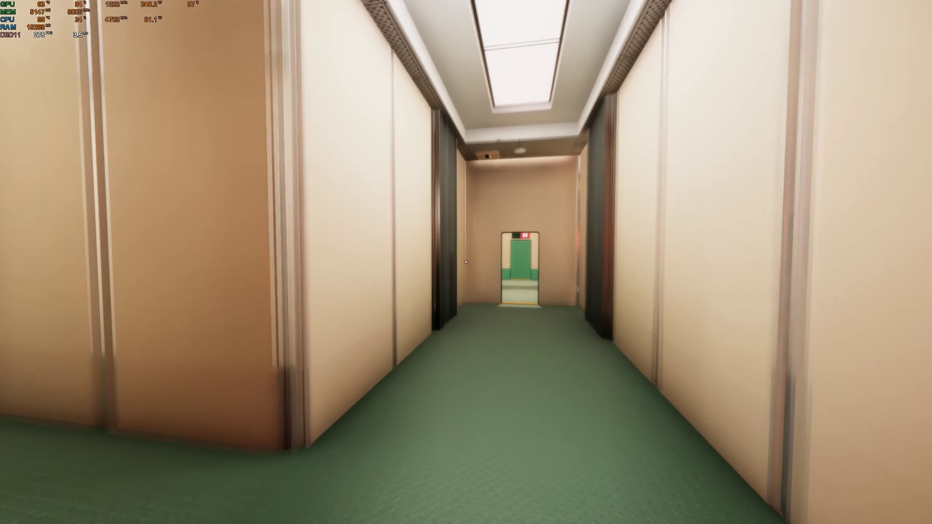
pyautogui.press('w')
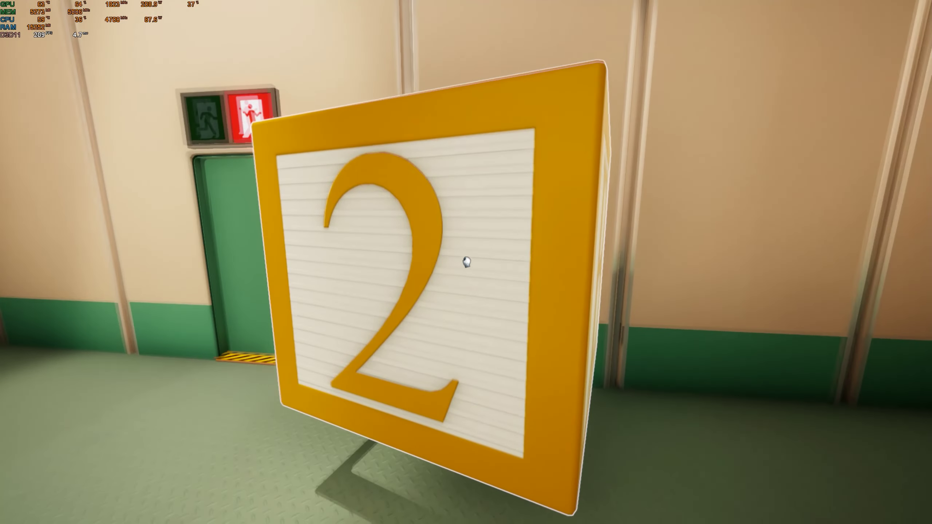
pyautogui.click(466, 262)
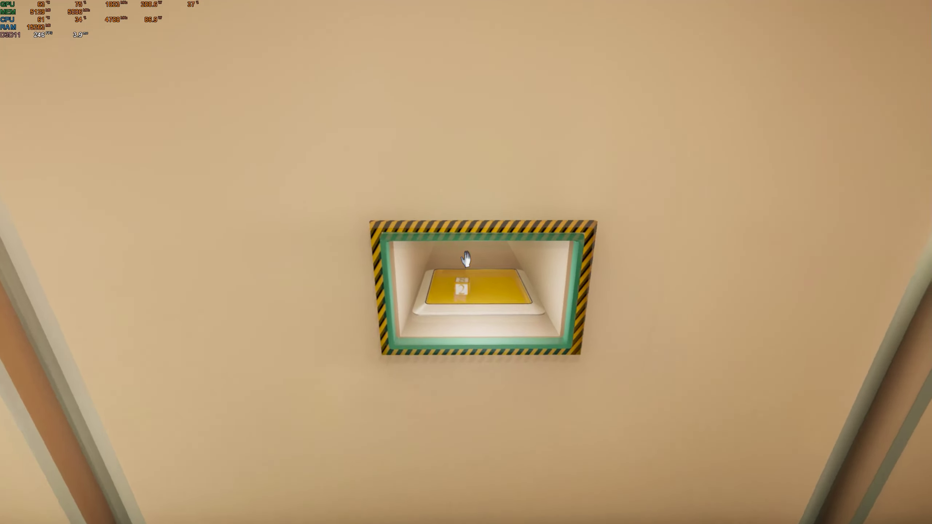
pyautogui.press('s')
# Step: Remove the fallen board from the boarded door and enter the dark tiled room
pyautogui.press('w')
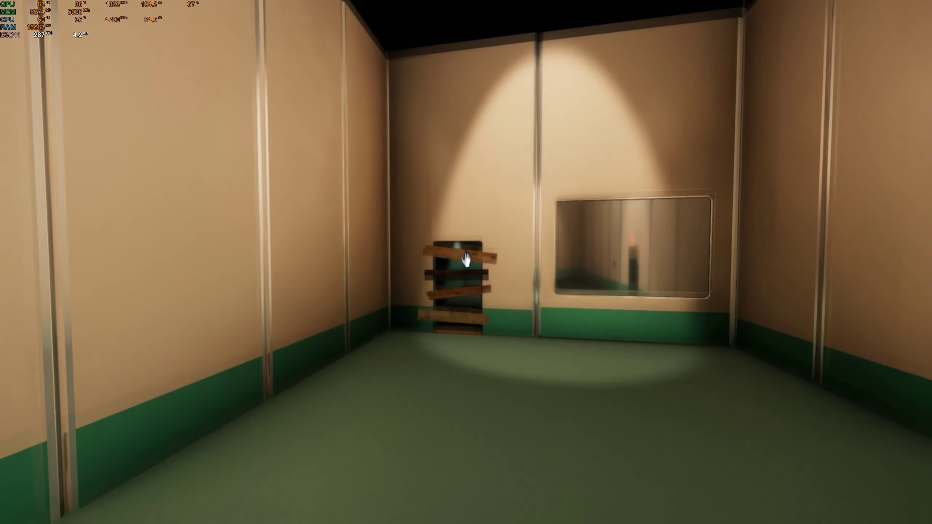
pyautogui.press('w')
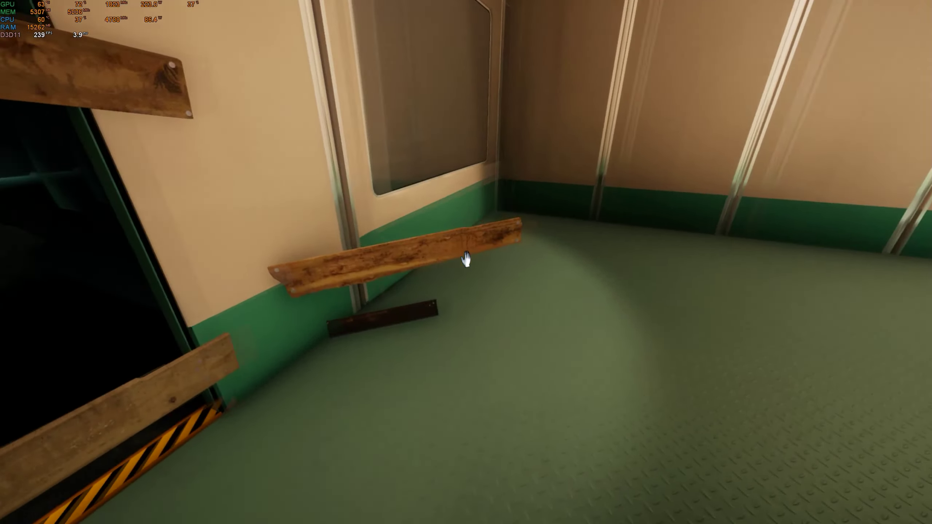
pyautogui.click(466, 261)
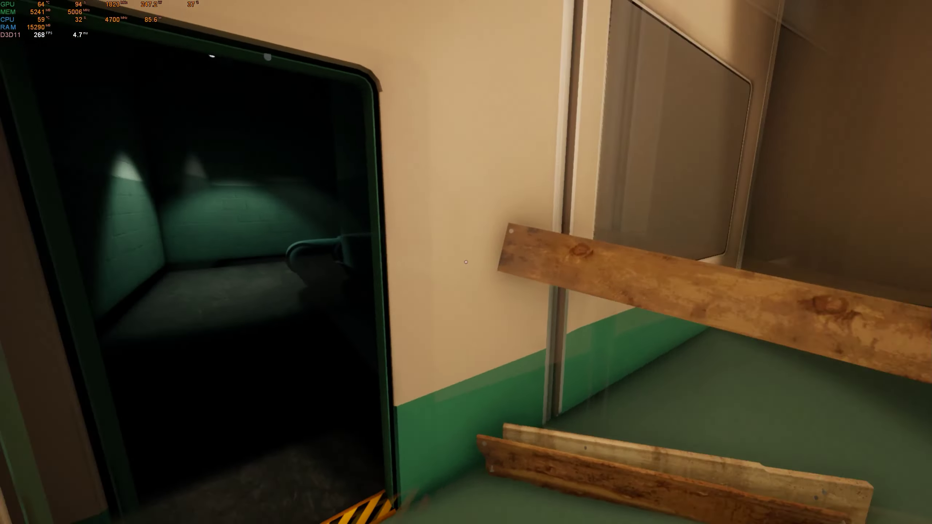
pyautogui.press('w')
pyautogui.press('w')
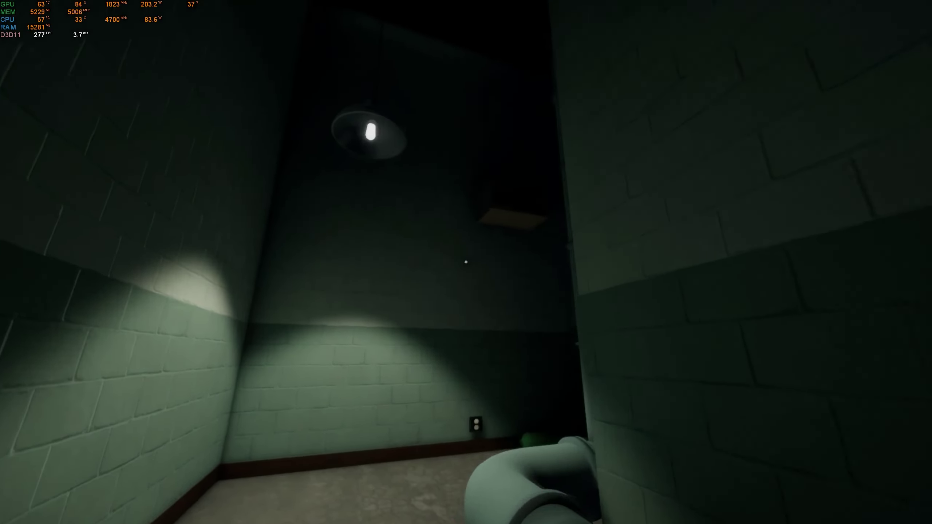
pyautogui.press('w')
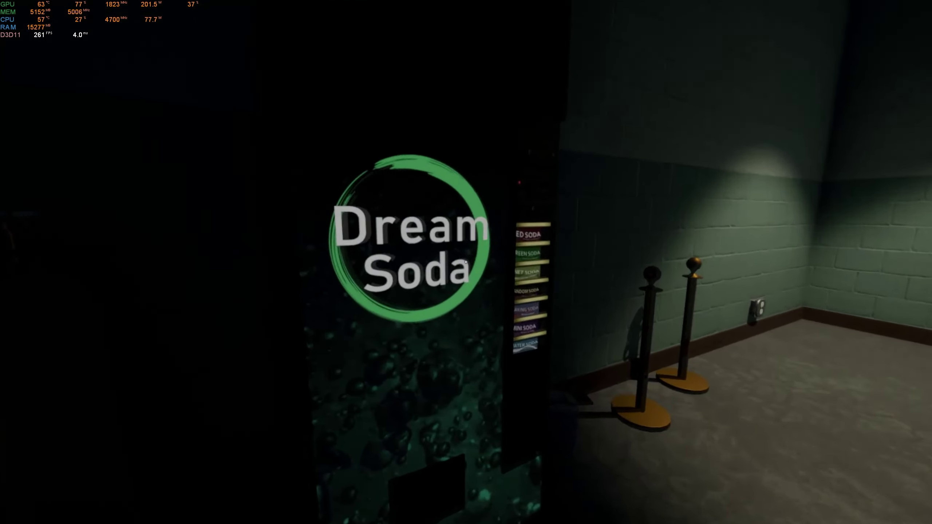
# Step: Get a soda can from the Dream Soda vending machine
pyautogui.press('w')
pyautogui.press('w')
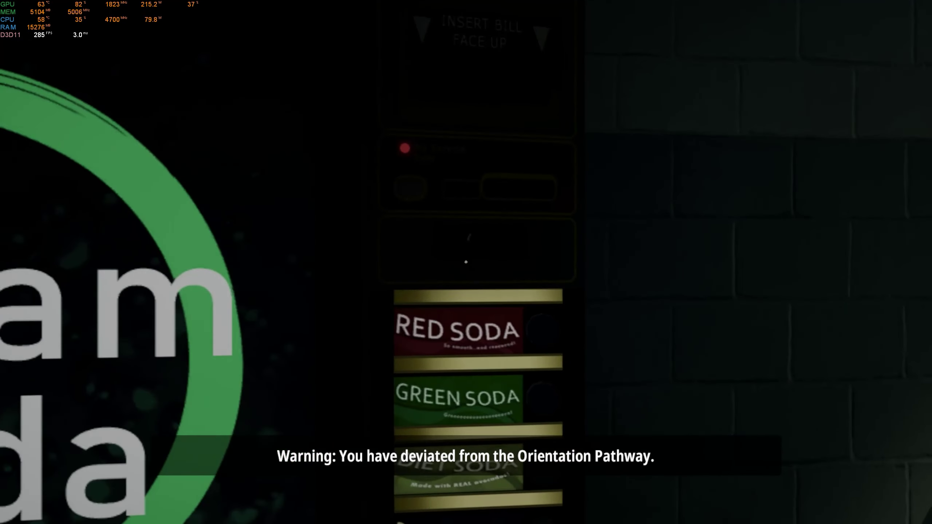
pyautogui.press('s')
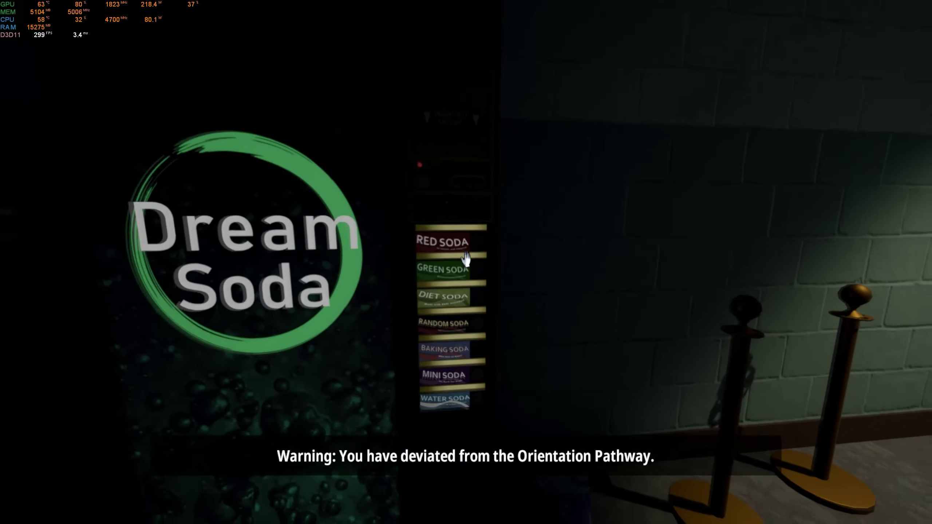
pyautogui.press('d')
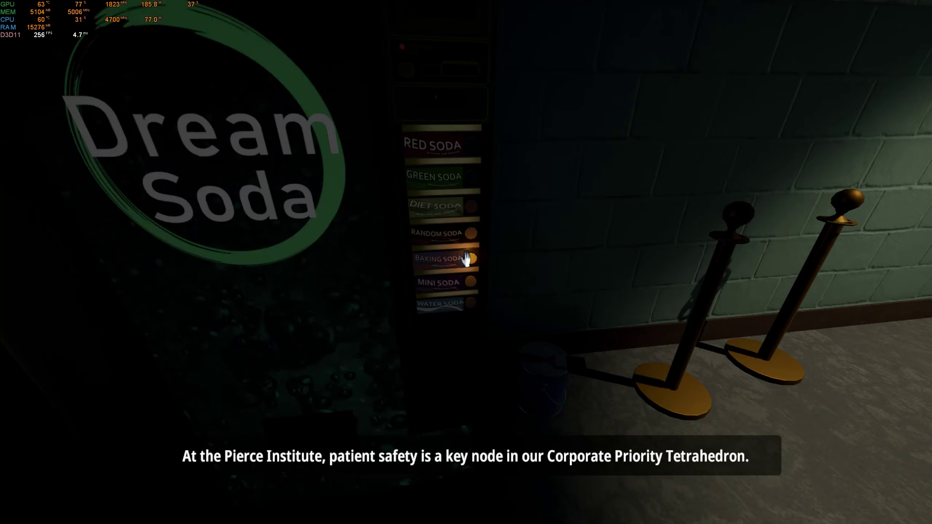
pyautogui.press('w')
pyautogui.click(466, 261)
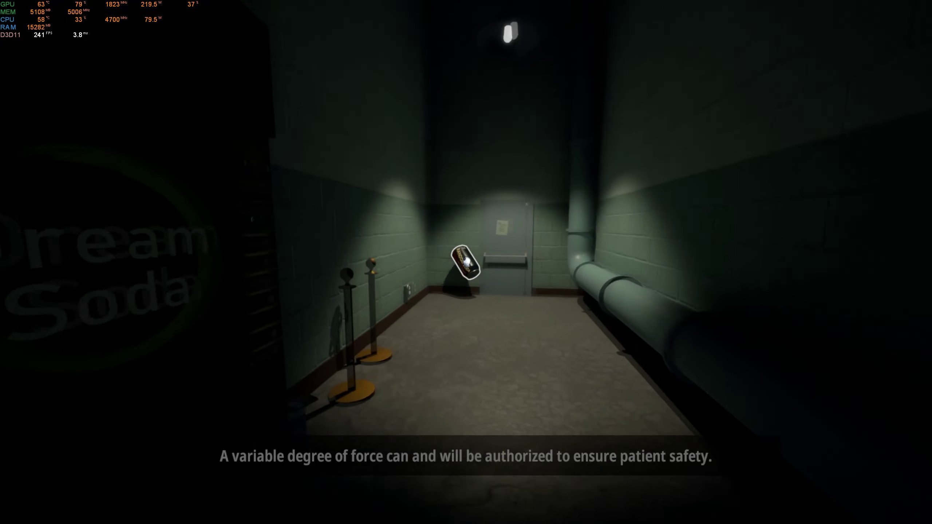
# Step: Throw the soda can at the hallway door, then switch off the room lights
pyautogui.press('w')
pyautogui.press('w')
pyautogui.click(466, 262)
pyautogui.press('s')
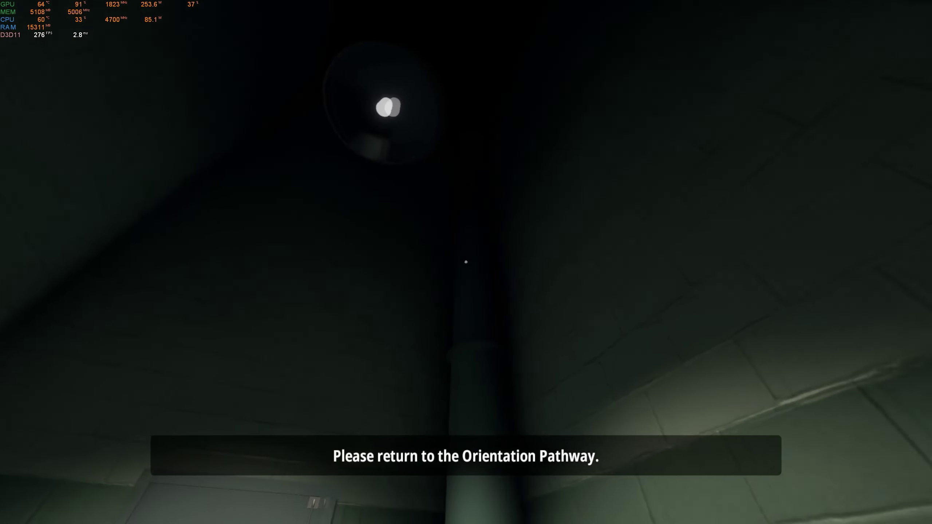
pyautogui.press('w')
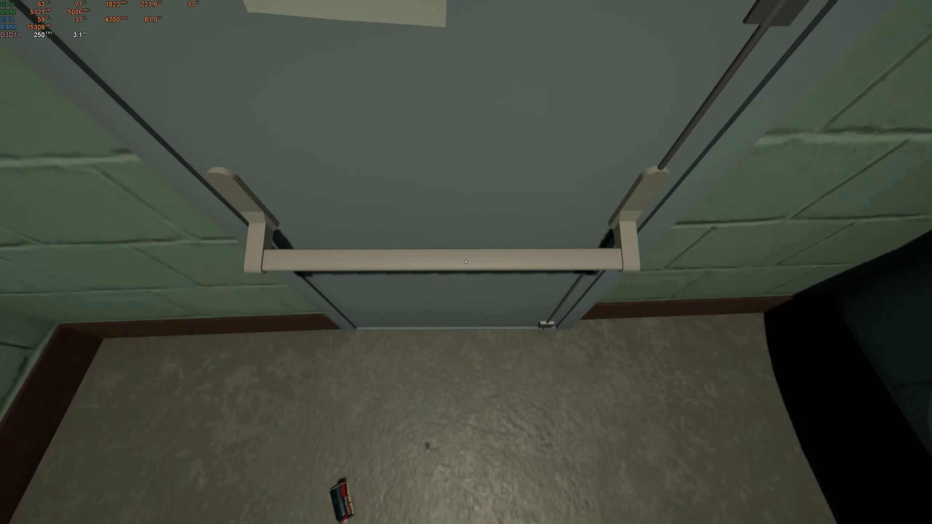
pyautogui.press('s')
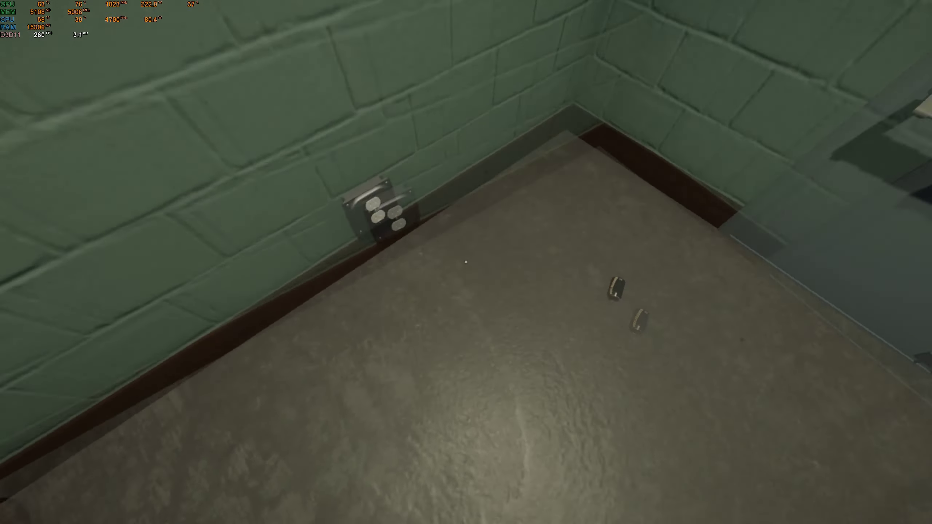
pyautogui.press('w')
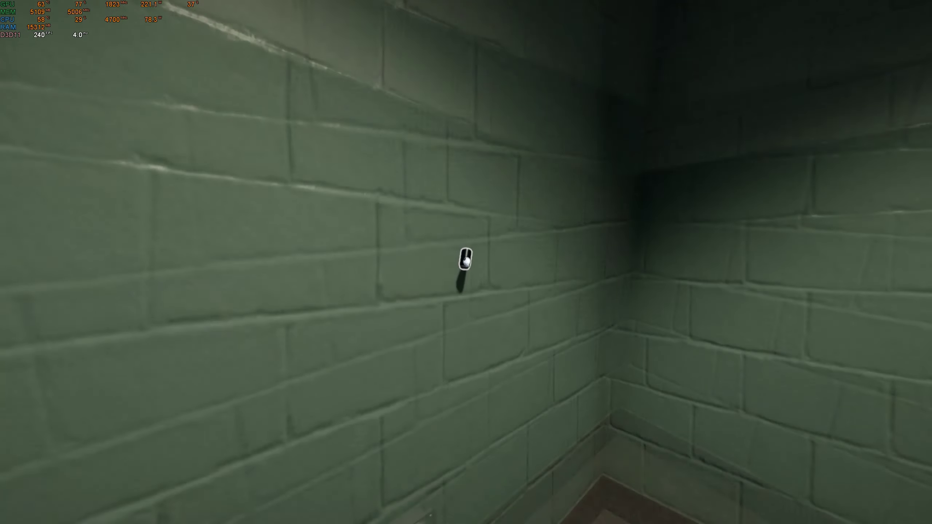
pyautogui.click(463, 260)
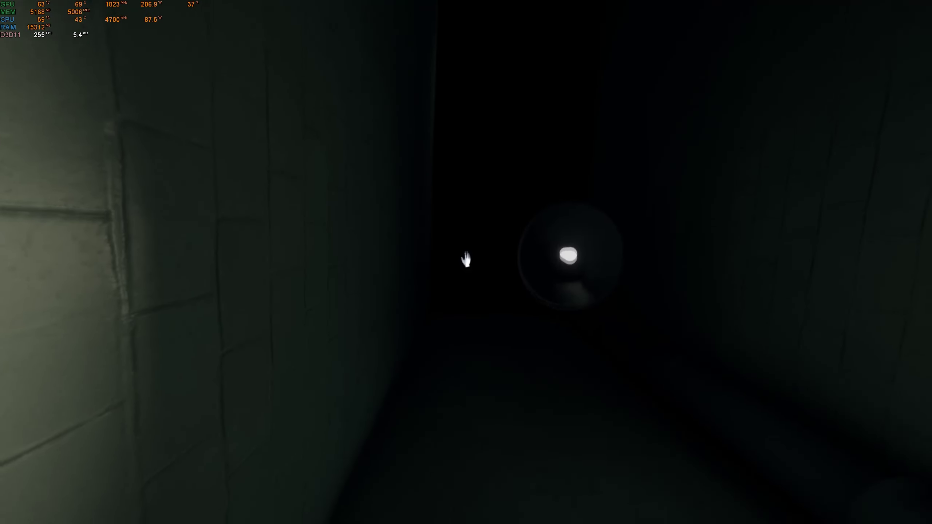
# Step: Flip the wall switch to restore the room lights
pyautogui.click(463, 260)
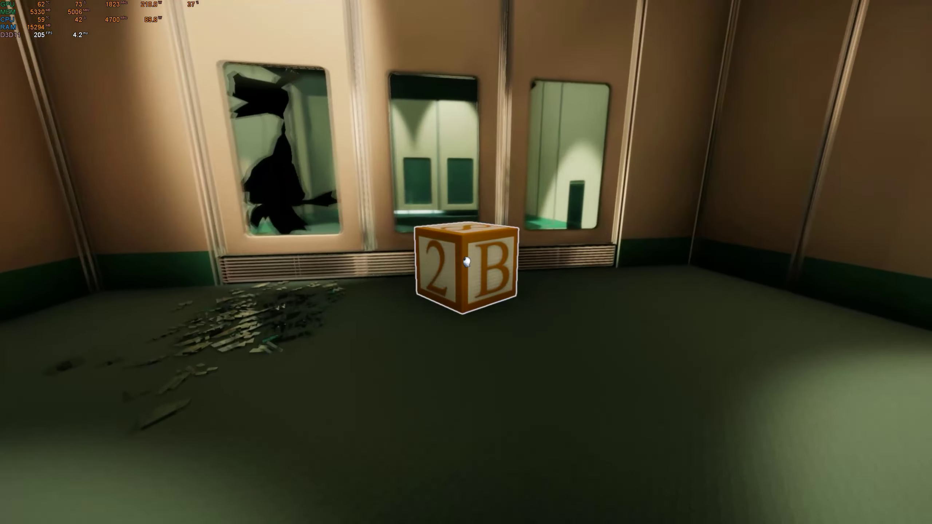
# Step: Climb through the broken train window carrying the 2B block and look around the room
pyautogui.press('w')
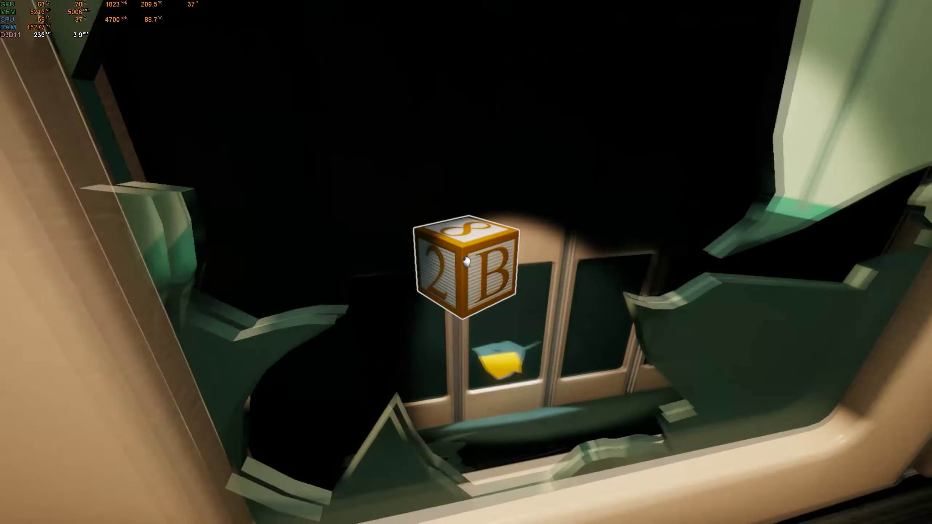
pyautogui.press('w')
pyautogui.press('w')
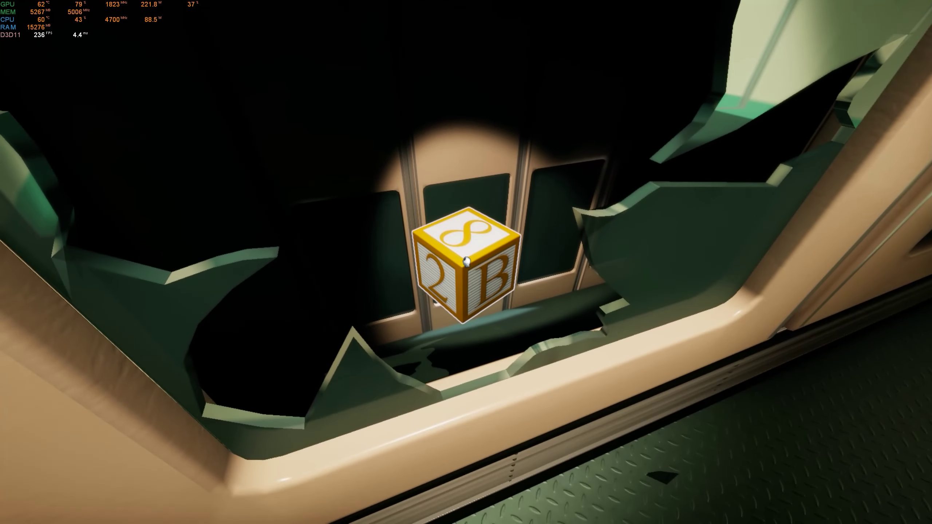
pyautogui.press('w')
pyautogui.press('w')
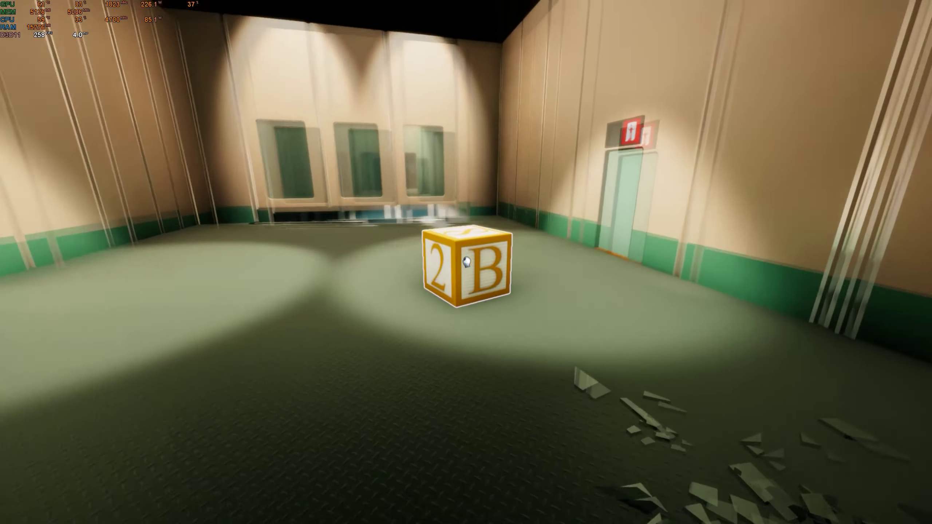
pyautogui.press('w')
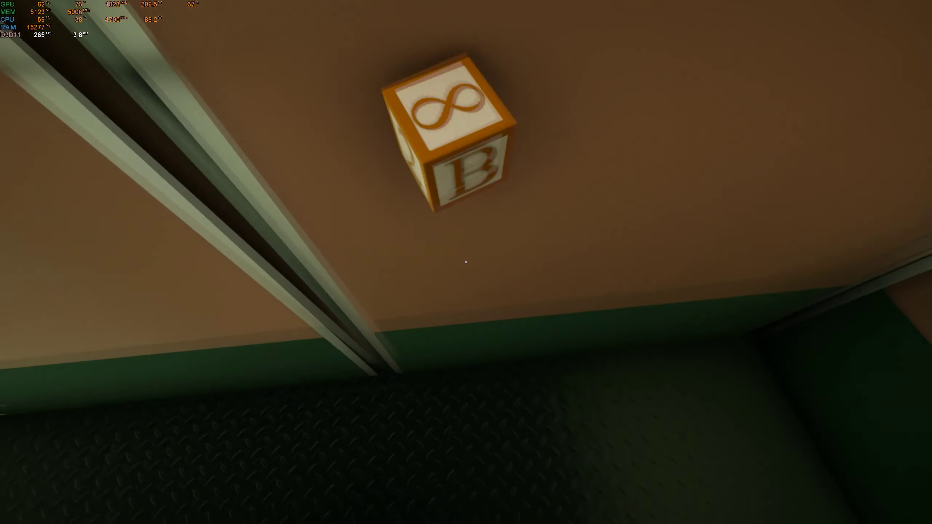
# Step: Set the B block on the glass shard at the broken window and pick it back up
pyautogui.press('w')
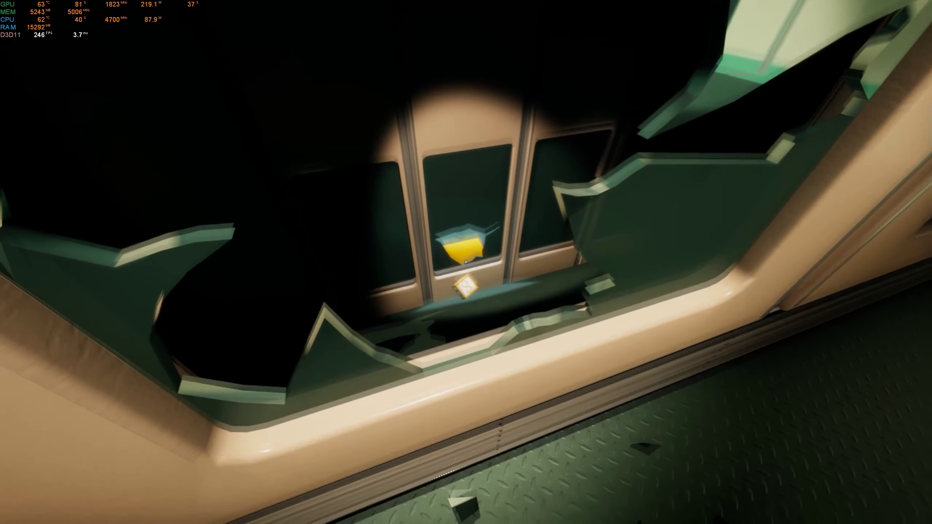
pyautogui.click(465, 262)
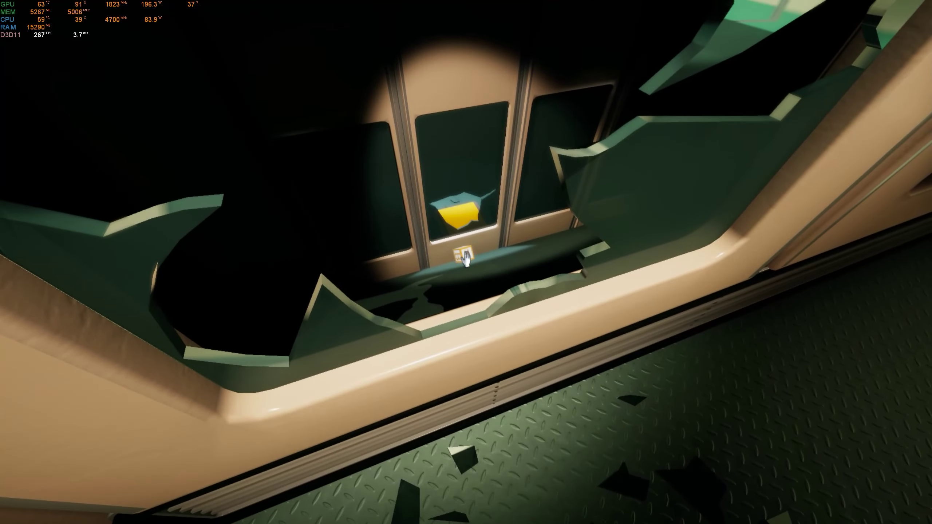
pyautogui.click(466, 262)
# Step: Move back through the broken window and head toward the small exit door
pyautogui.press('w')
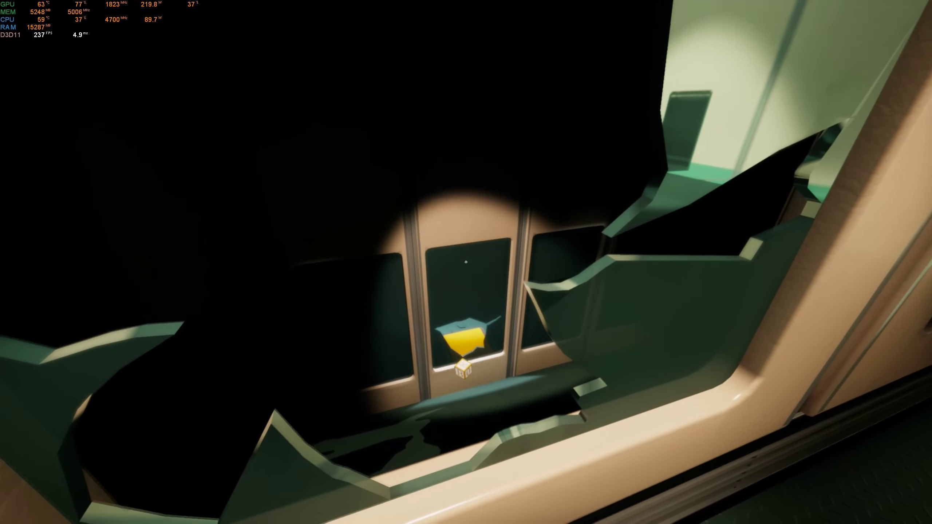
pyautogui.press('s')
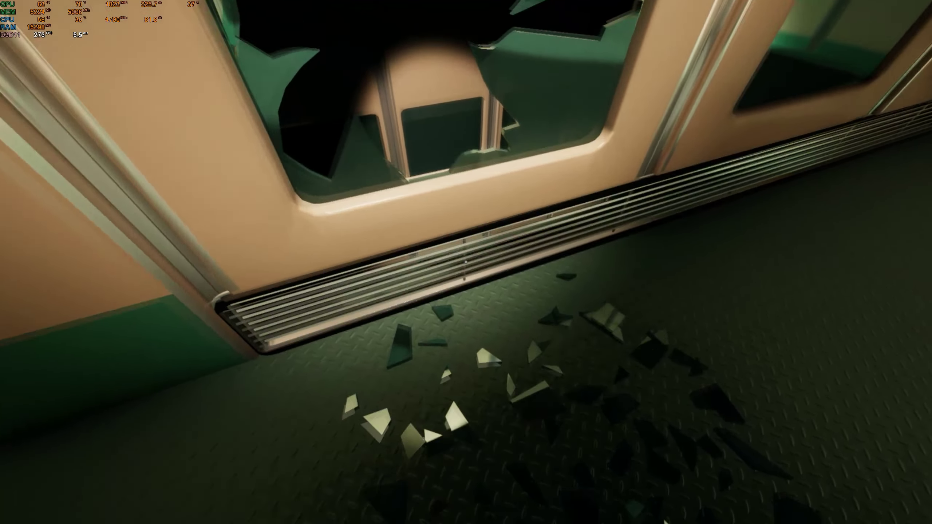
pyautogui.press('w')
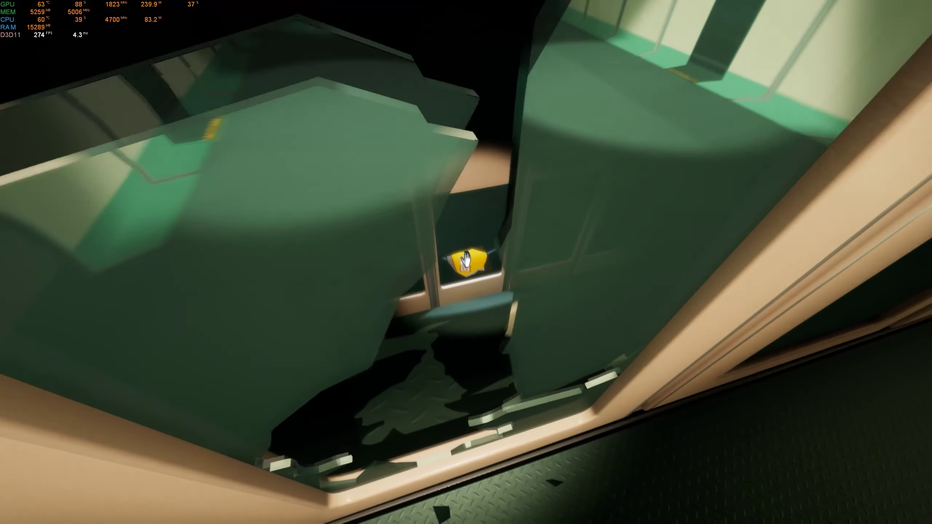
pyautogui.press('w')
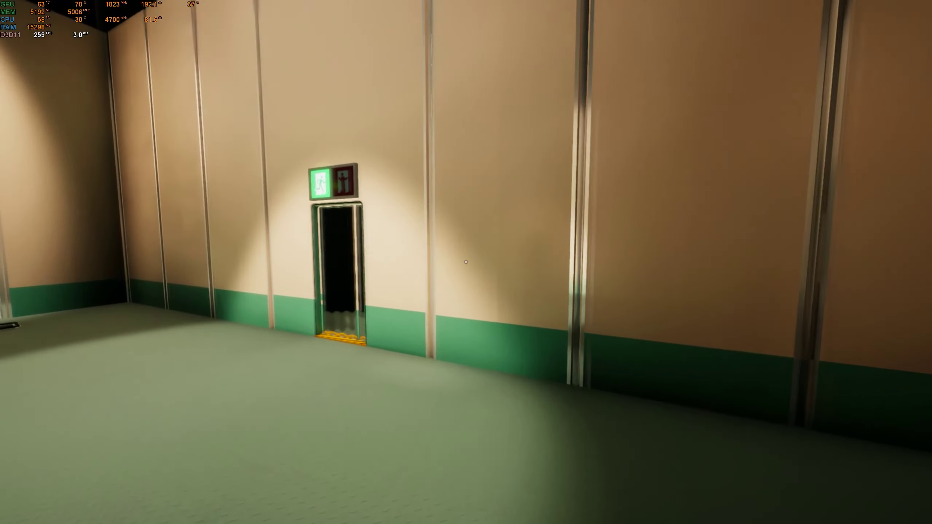
# Step: Walk through the exit door and down the corridor past the No Objects sign
pyautogui.press('w')
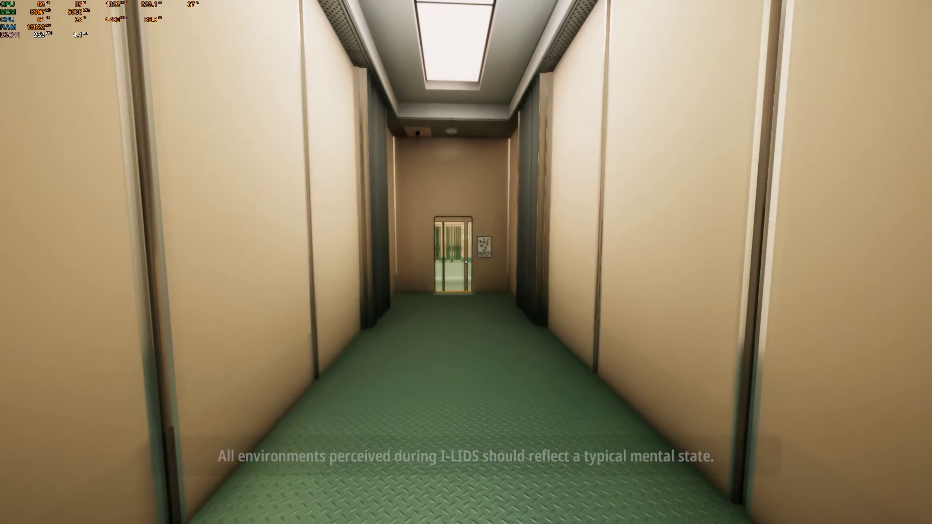
pyautogui.press('w')
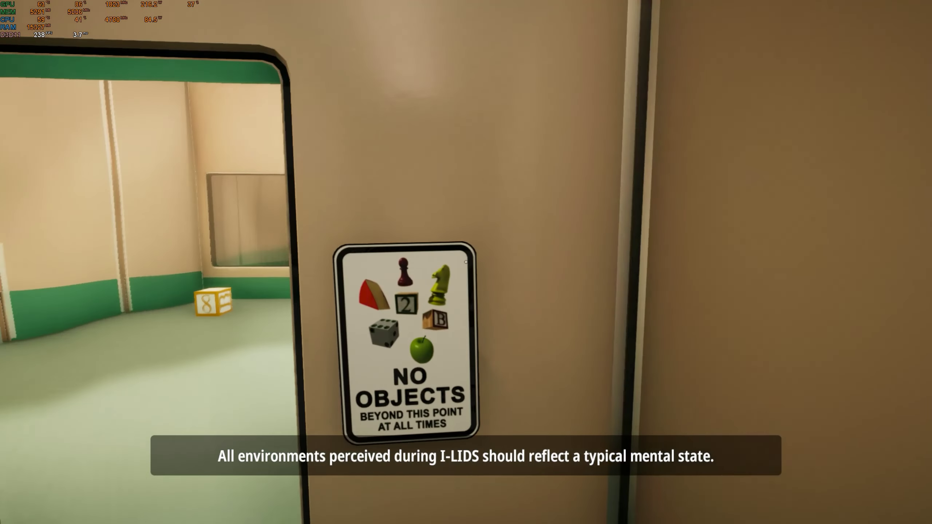
pyautogui.press('w')
pyautogui.press('w')
pyautogui.press('w')
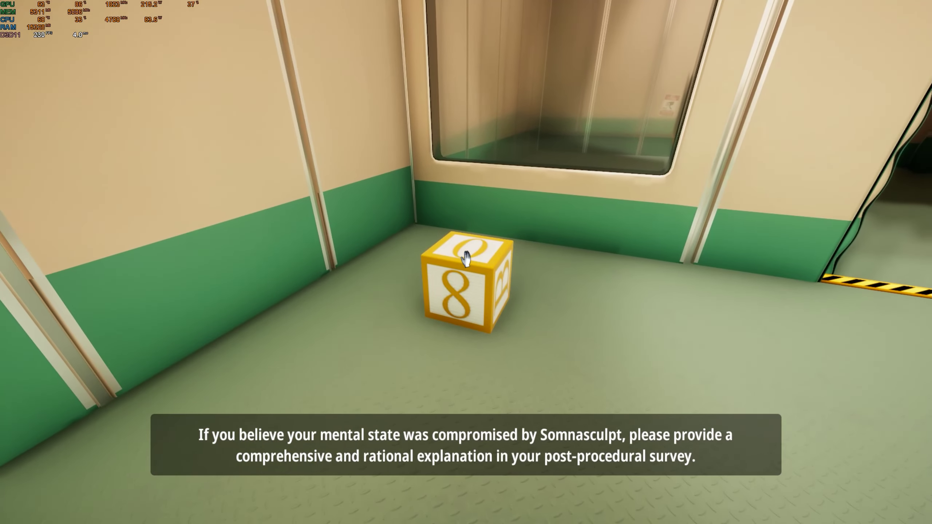
# Step: Carry the 2B block to the REALLY No Objects sign and drop it
pyautogui.press('w')
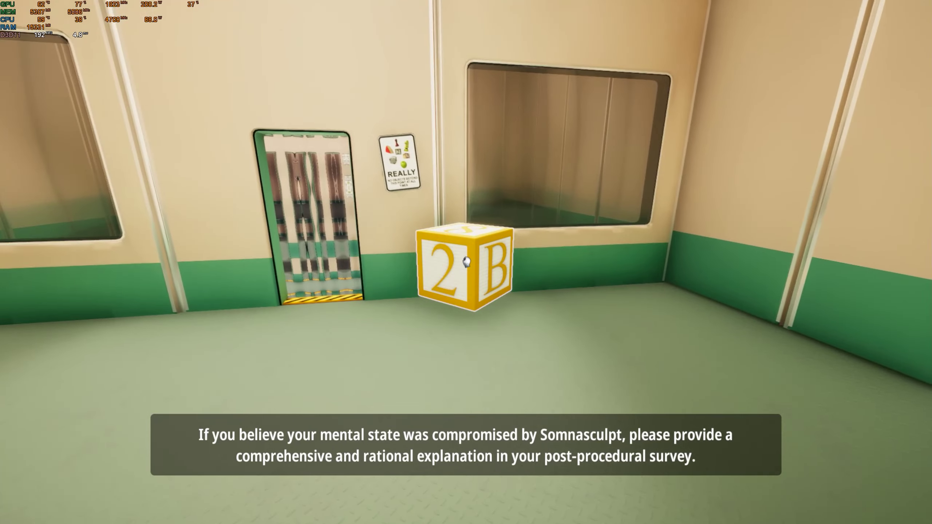
pyautogui.press('w')
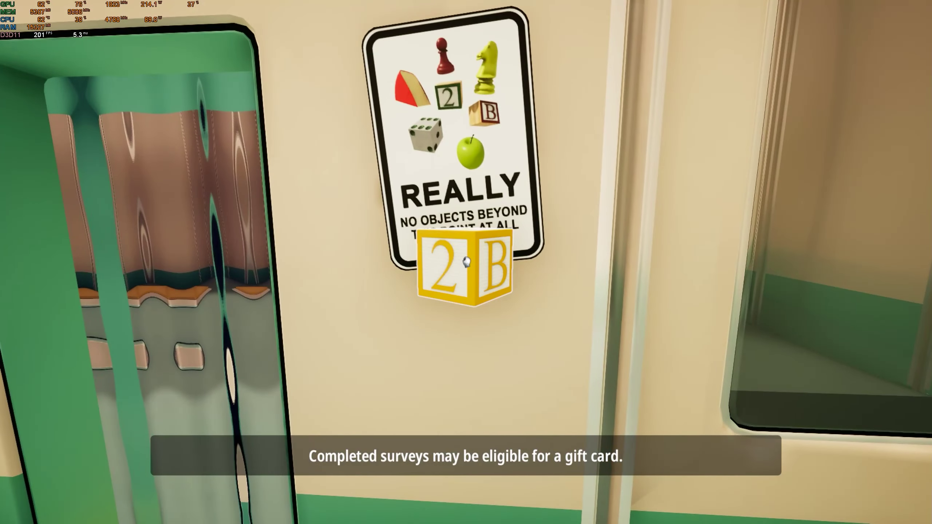
pyautogui.press('w')
pyautogui.click(466, 262)
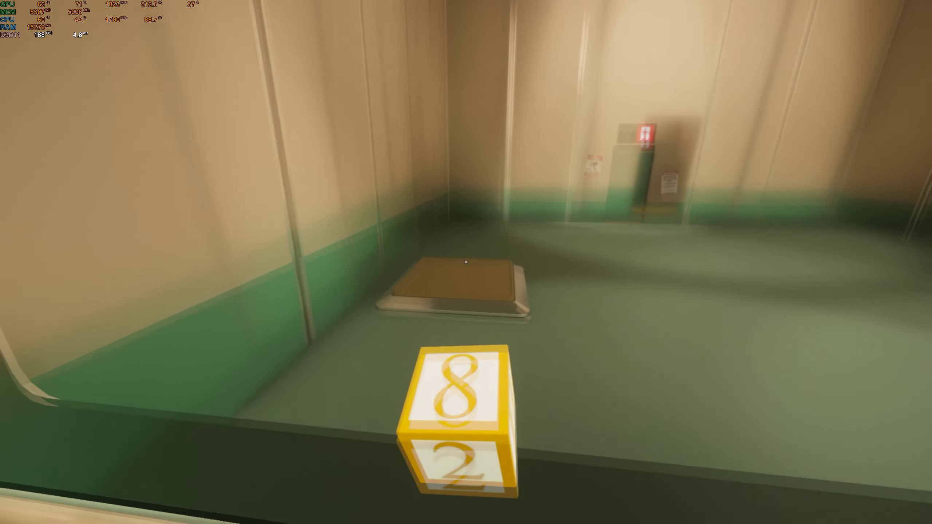
# Step: Drop the block on the floor button, regrab it, and throw it through the glass into the room beyond
pyautogui.click(466, 262)
pyautogui.click(466, 262)
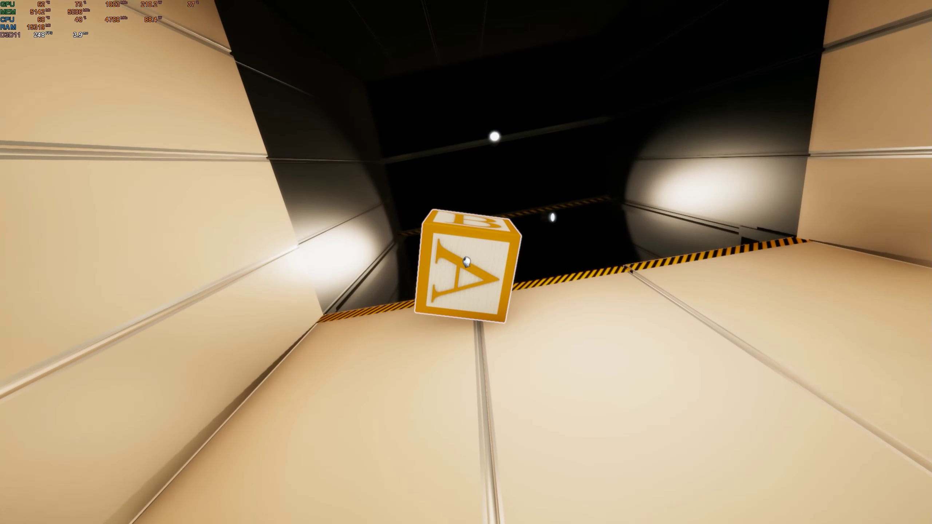
pyautogui.click(466, 262)
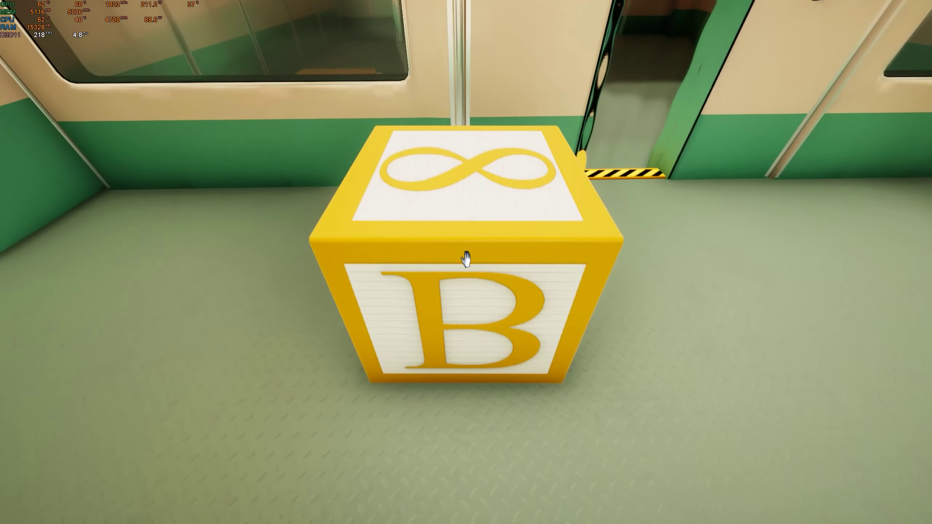
pyautogui.click(467, 260)
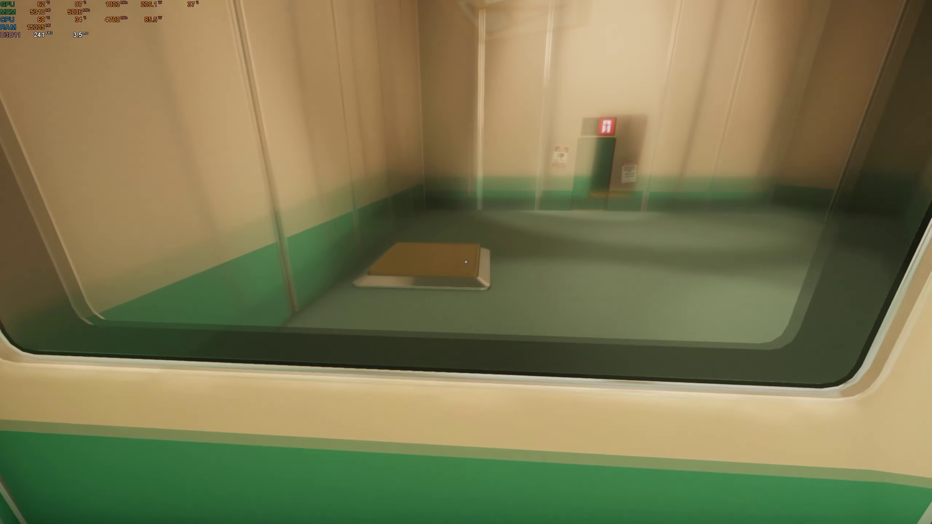
pyautogui.click(466, 263)
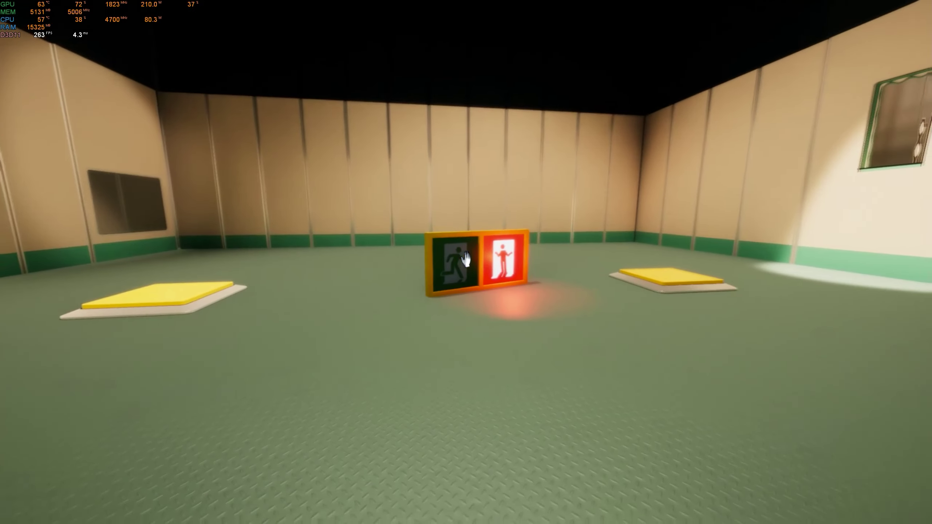
# Step: Pick up the exit sign, set it down, regrab it, and stand it on the floor as a yellow board
pyautogui.click(465, 259)
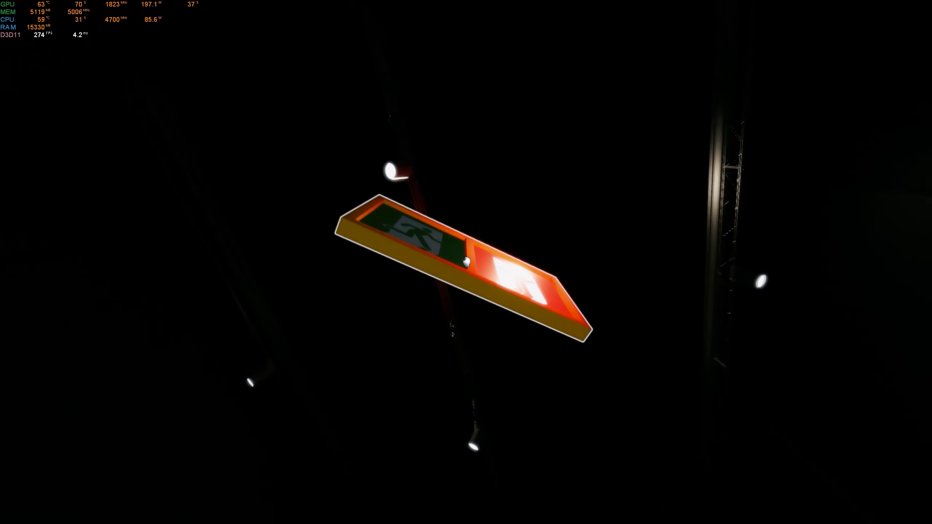
pyautogui.click(464, 259)
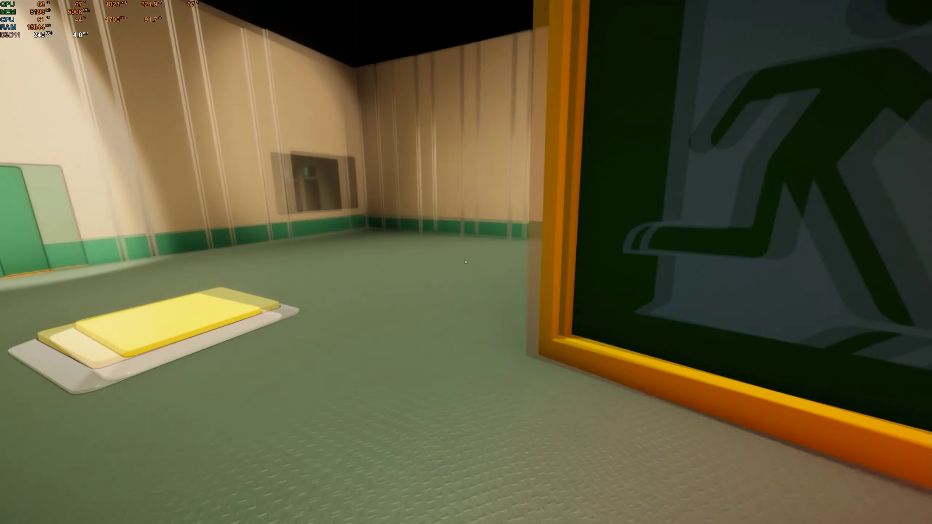
pyautogui.click(466, 261)
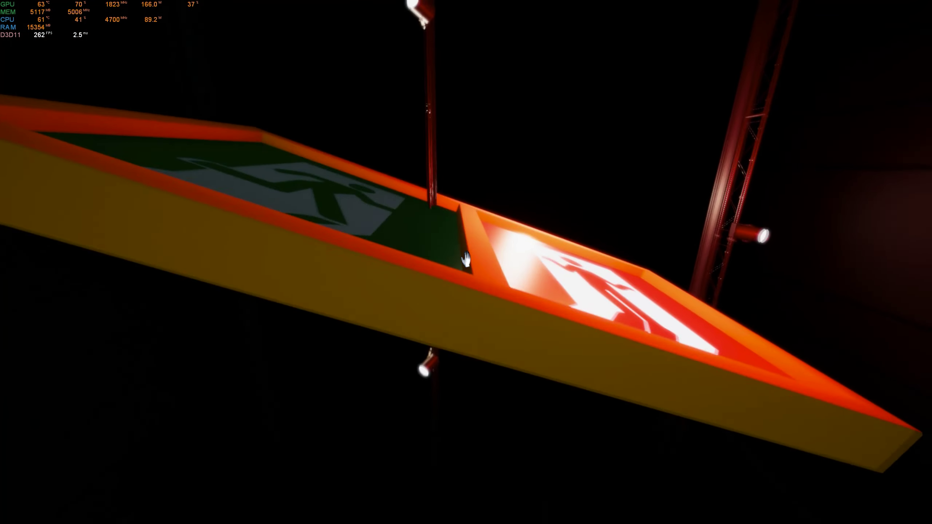
pyautogui.click(466, 260)
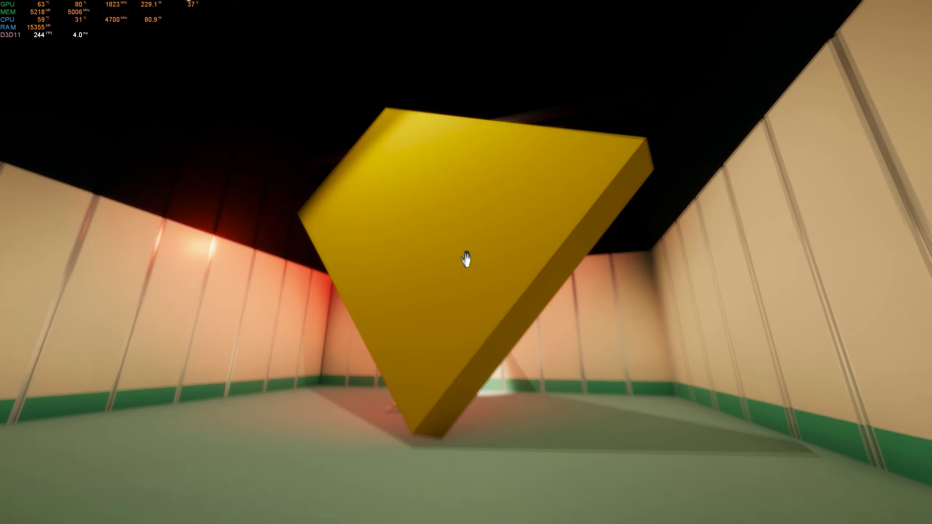
pyautogui.click(466, 260)
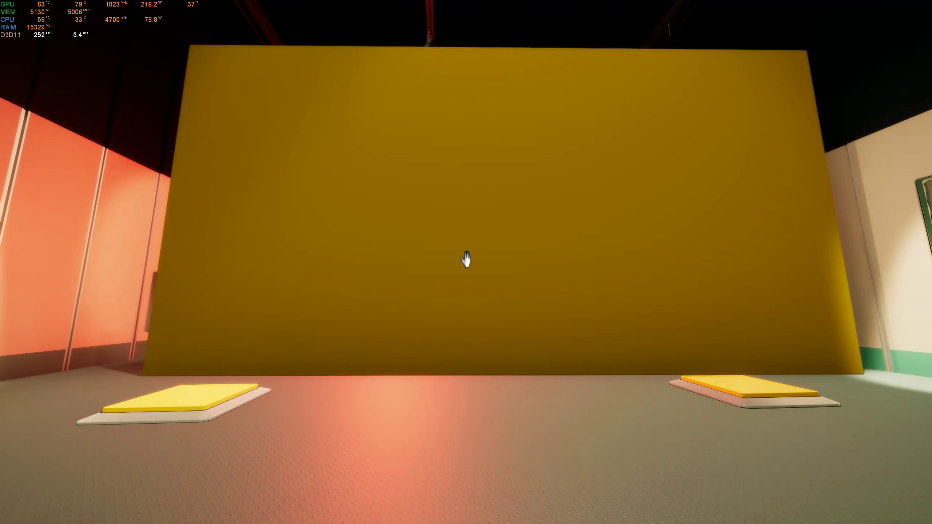
# Step: Enlarge the yellow board and drop it across both yellow floor pads
pyautogui.click(466, 259)
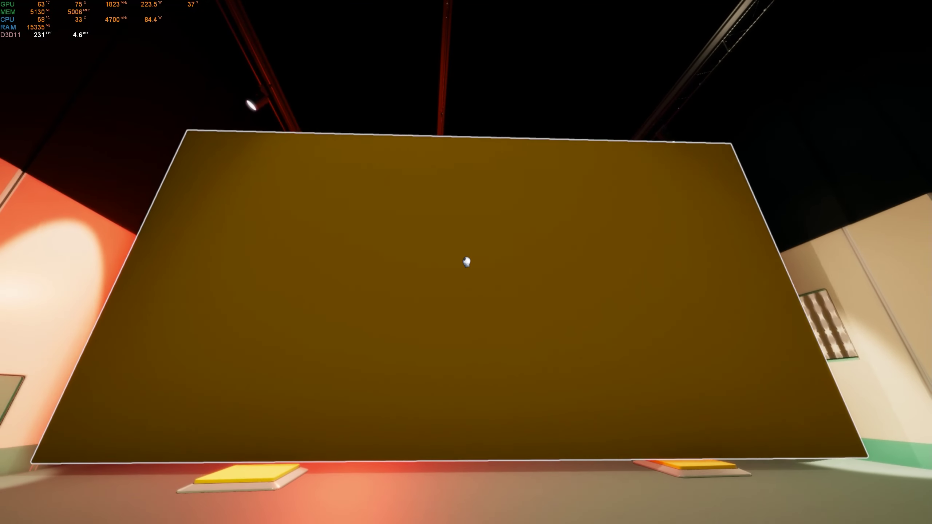
pyautogui.click(466, 262)
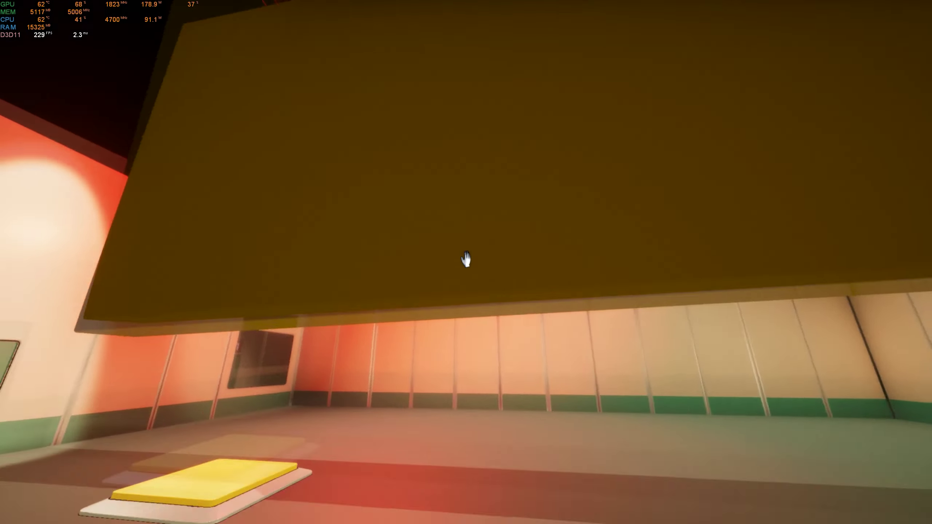
pyautogui.click(466, 261)
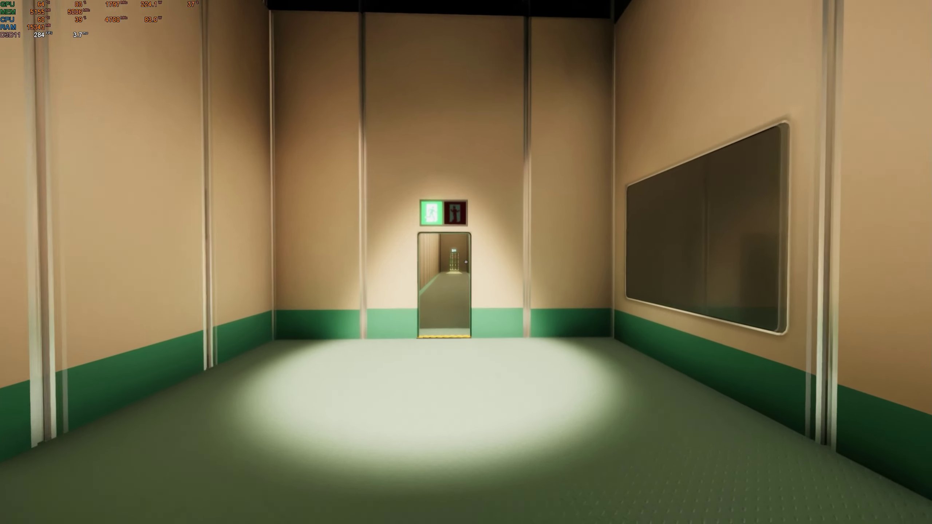
# Step: Walk through the open door and down the long corridor into the yellow-pad room
pyautogui.press('w')
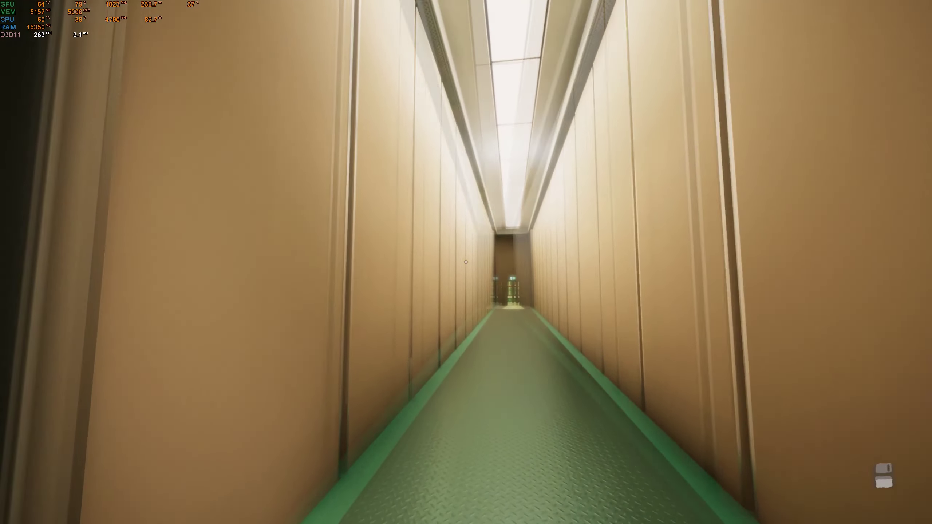
pyautogui.press('w')
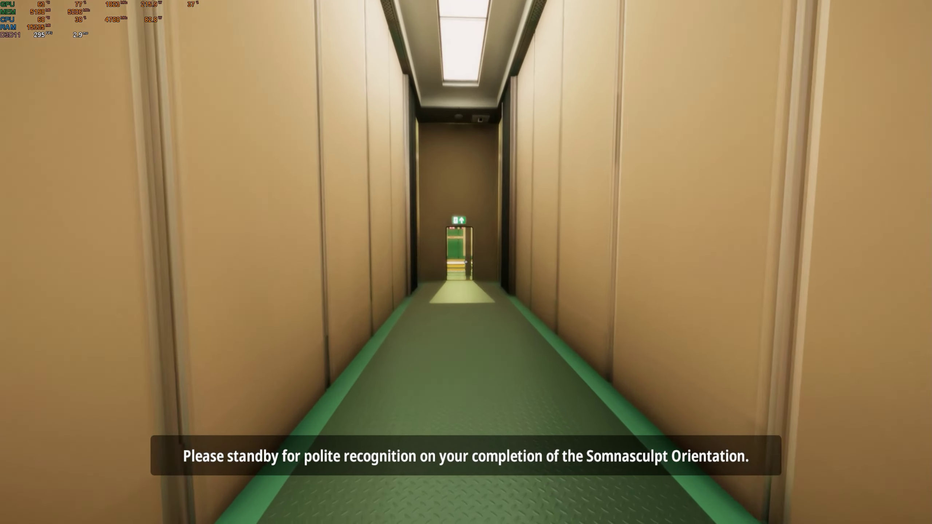
pyautogui.press('w')
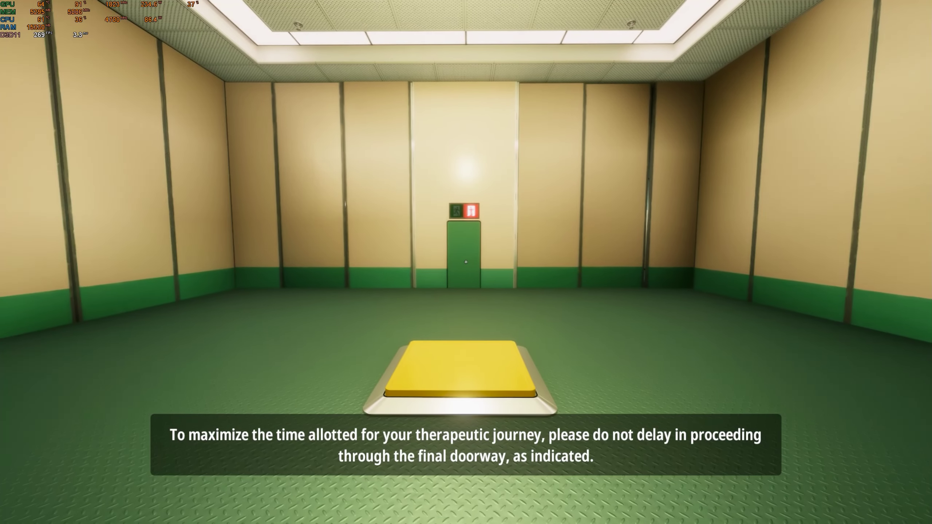
# Step: Turn toward the partly open panel and cross the room to the green exit door
pyautogui.press('w')
pyautogui.press('w')
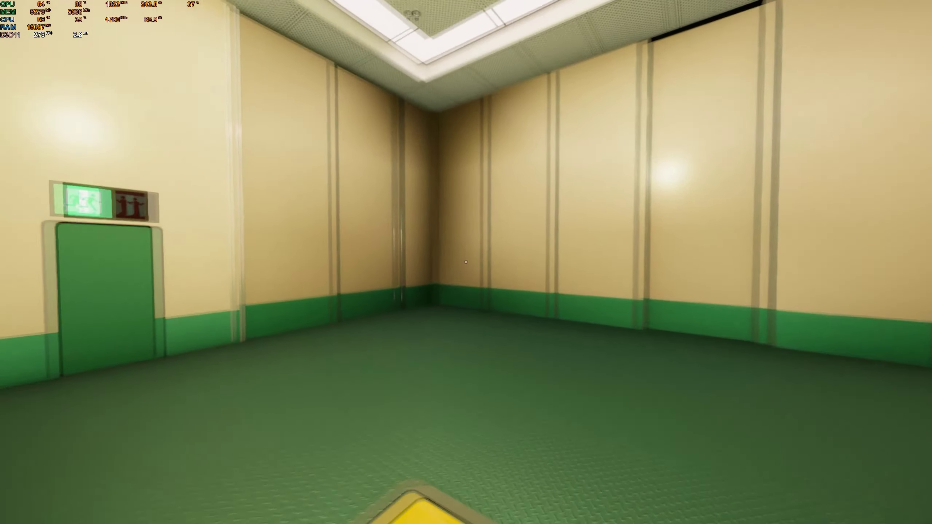
pyautogui.press('w')
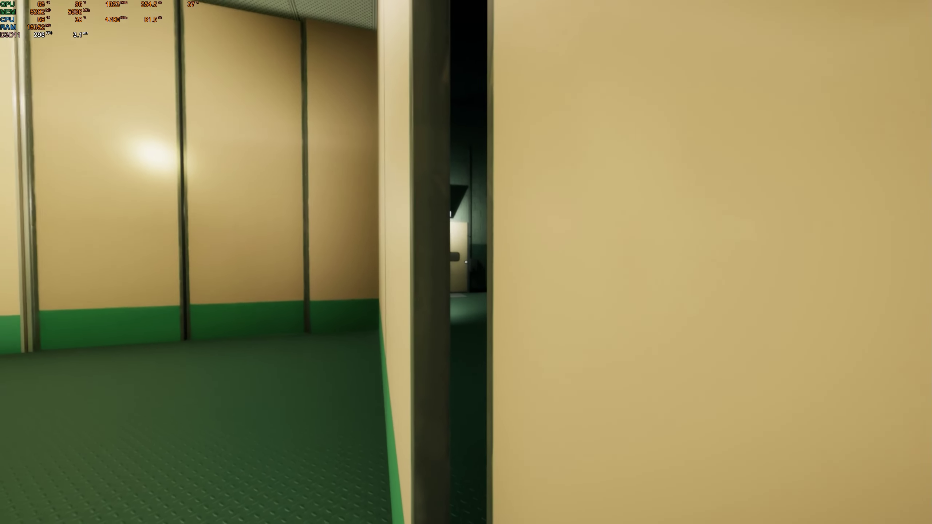
pyautogui.press('w')
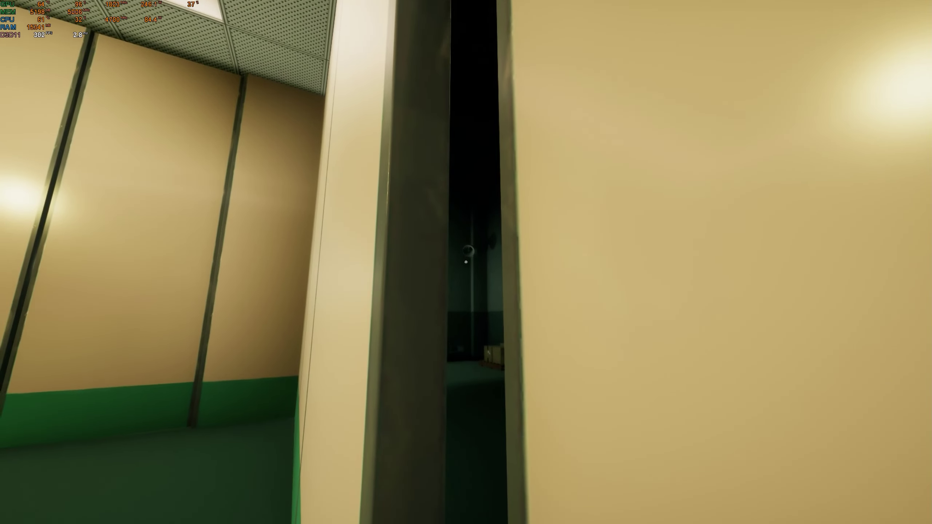
# Step: Step through the doorway, peek through the door gap, and approach the bricked-up exit door
pyautogui.press('w')
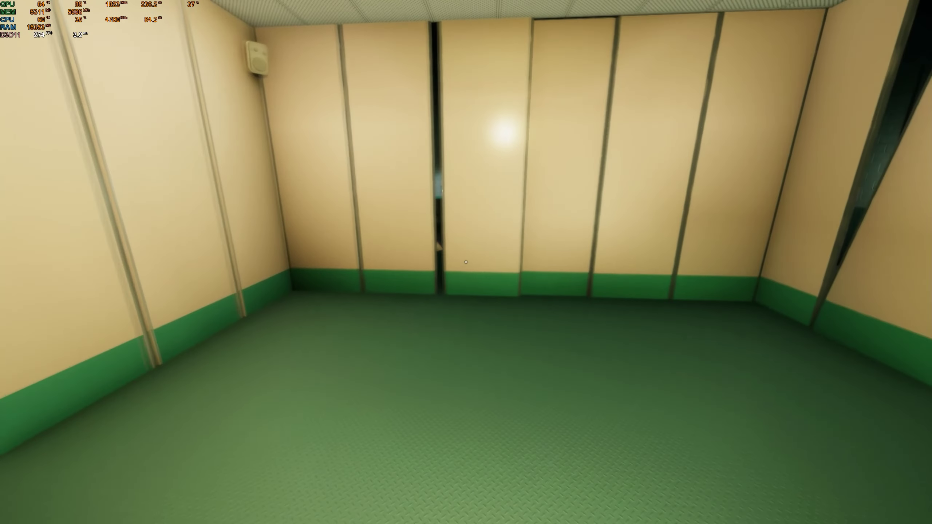
pyautogui.press('w')
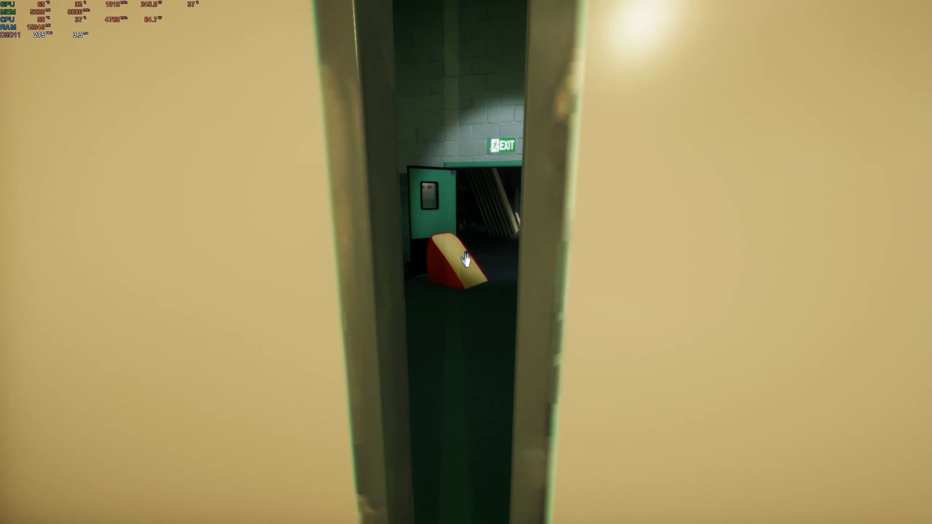
pyautogui.press('w')
pyautogui.press('w')
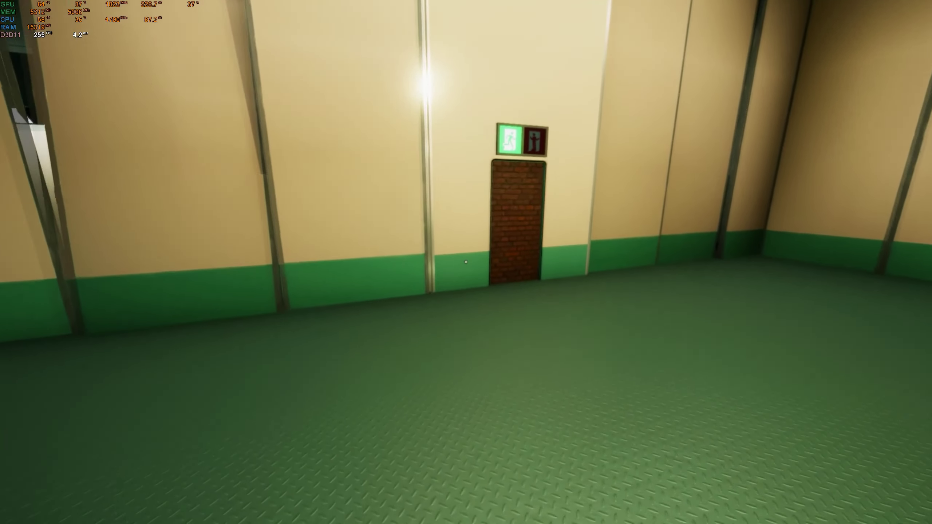
pyautogui.press('w')
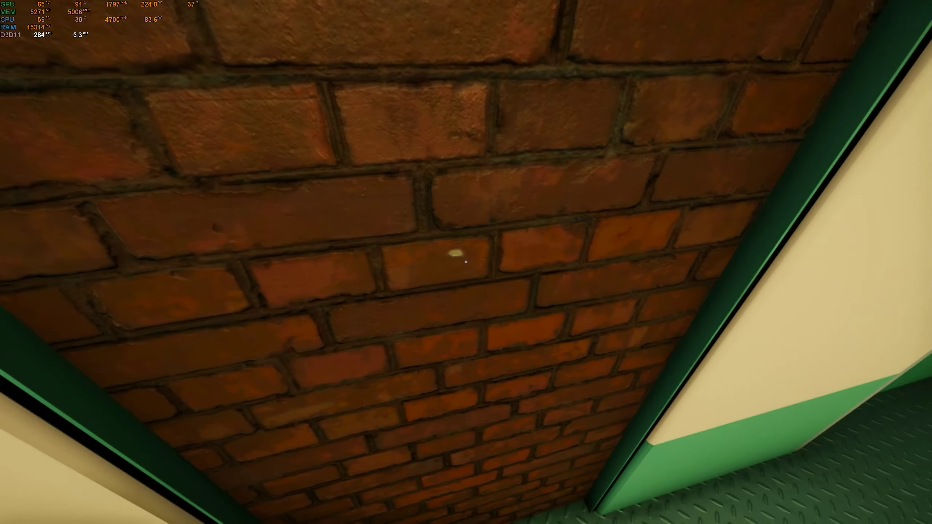
pyautogui.press('s')
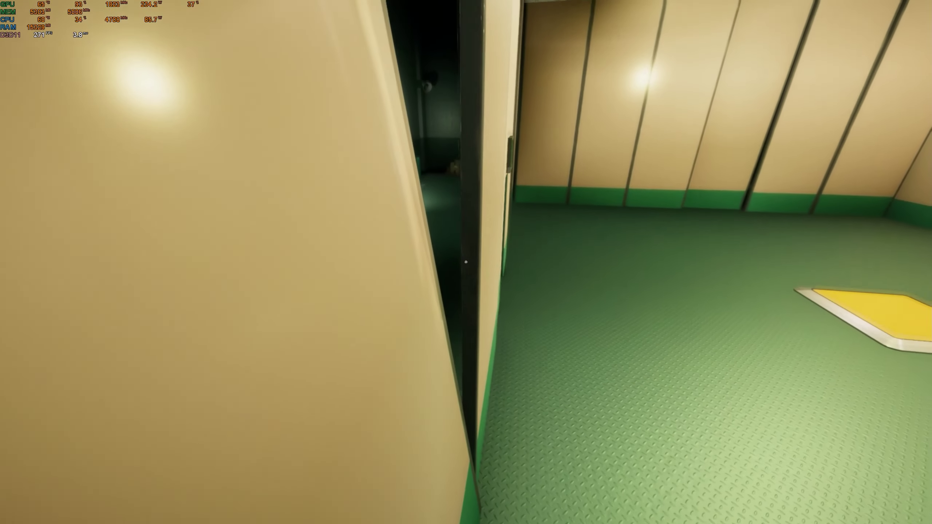
# Step: Return through the wall gap, lift the red wedge off the yellow pad, and face the exit door
pyautogui.press('w')
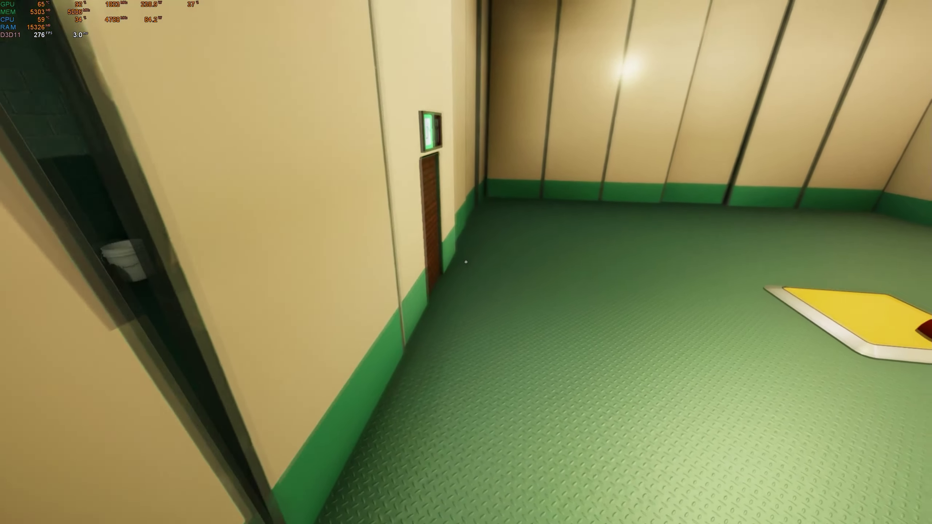
pyautogui.press('w')
pyautogui.press('w')
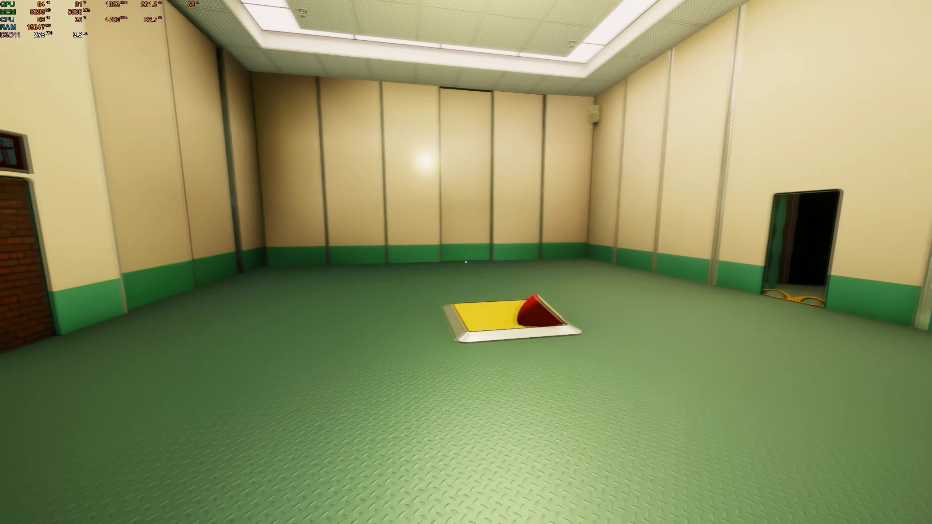
pyautogui.press('w')
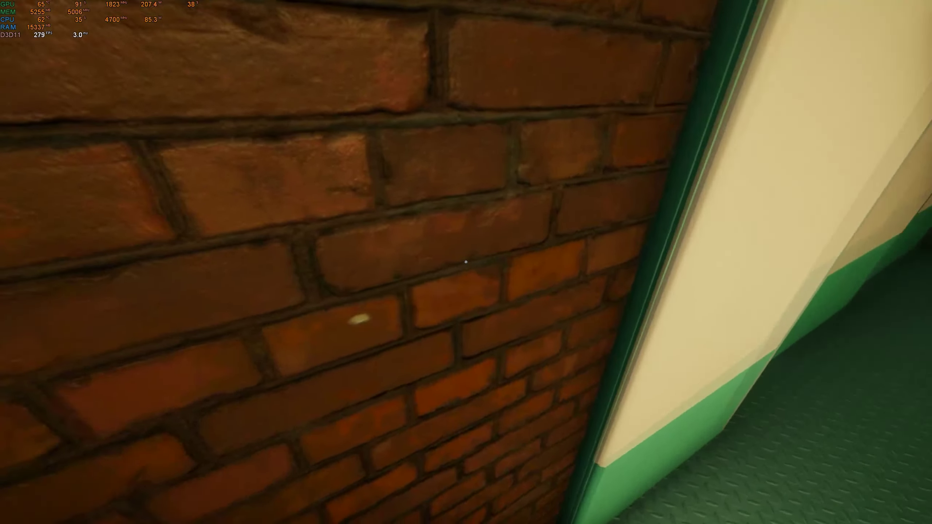
pyautogui.press('w')
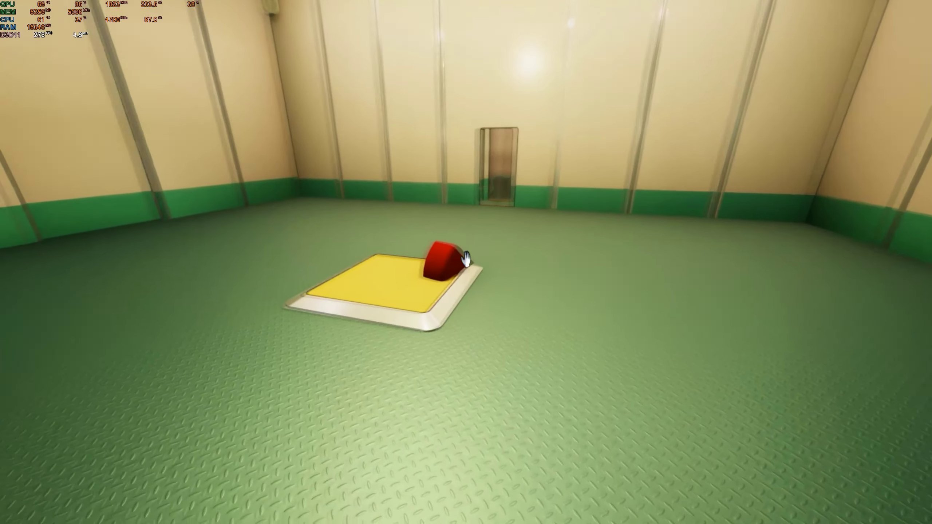
pyautogui.press('w')
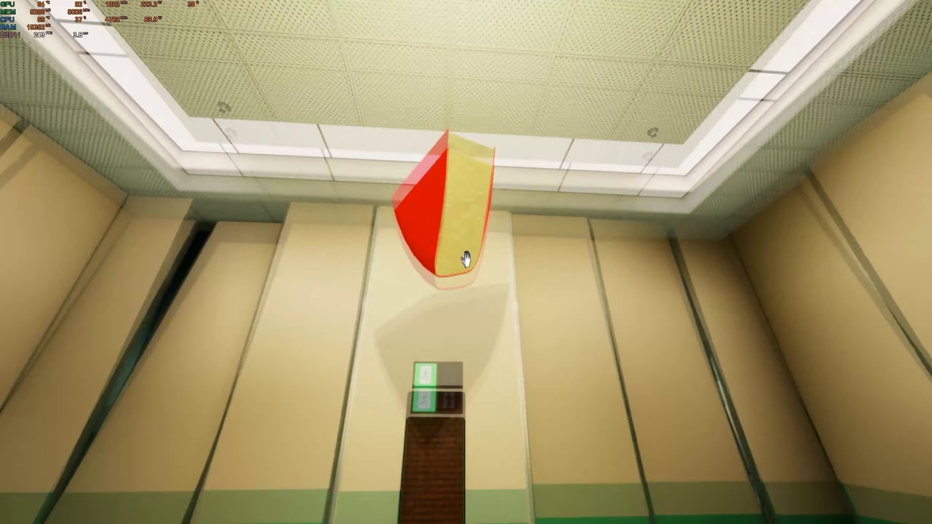
# Step: Drop the cheese wedge, toss it upward, and pick it up off the floor
pyautogui.click(466, 260)
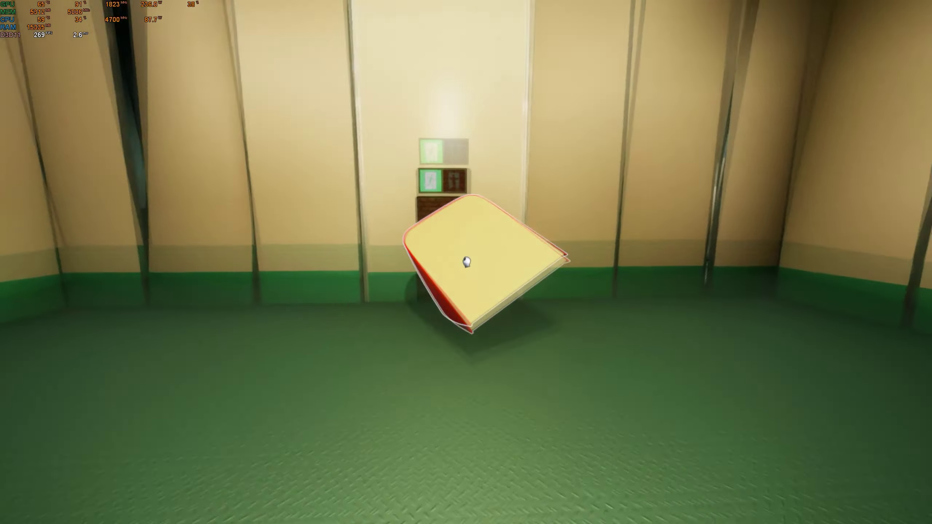
pyautogui.click(466, 262)
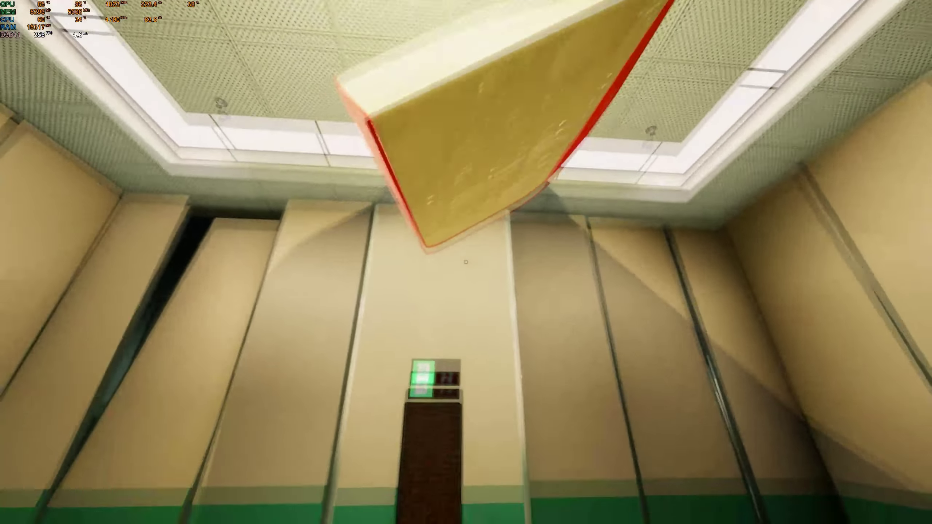
pyautogui.click(466, 263)
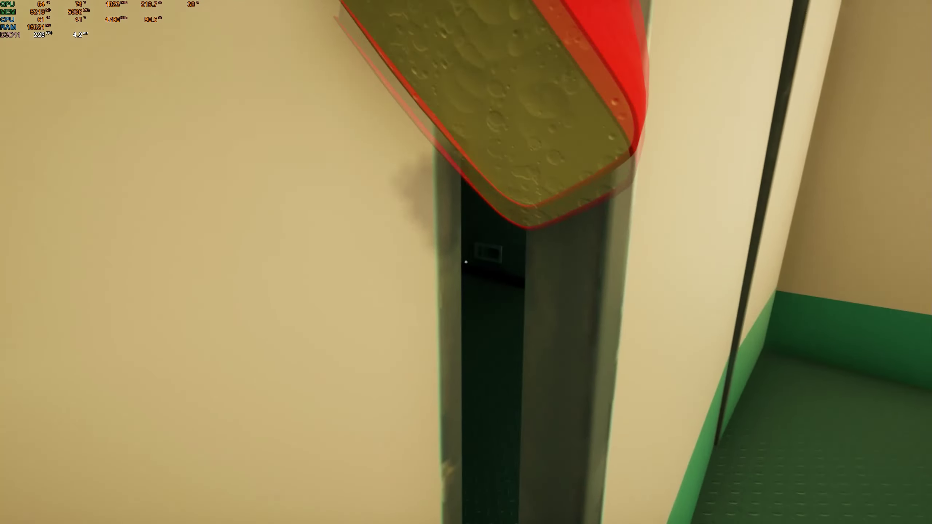
# Step: Carry the wedge through the door gap and slide open the wall panel
pyautogui.click(466, 262)
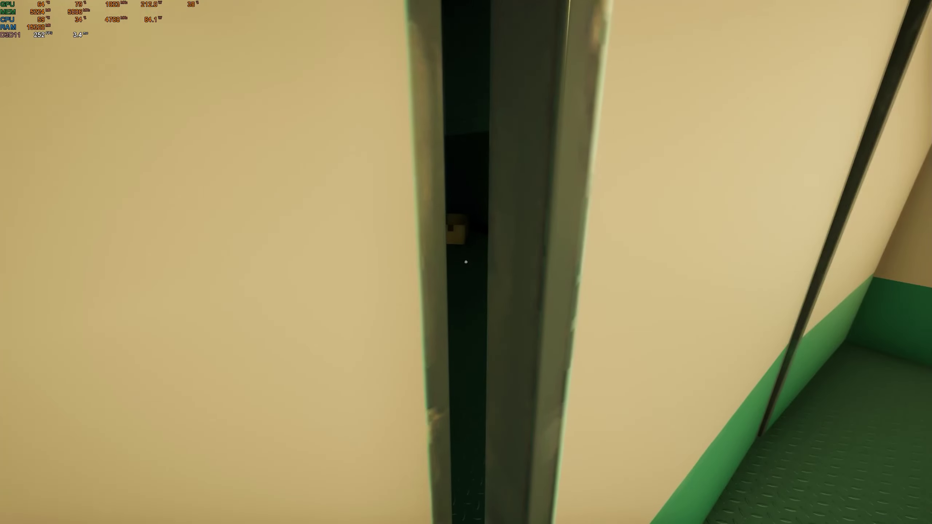
pyautogui.click(466, 262)
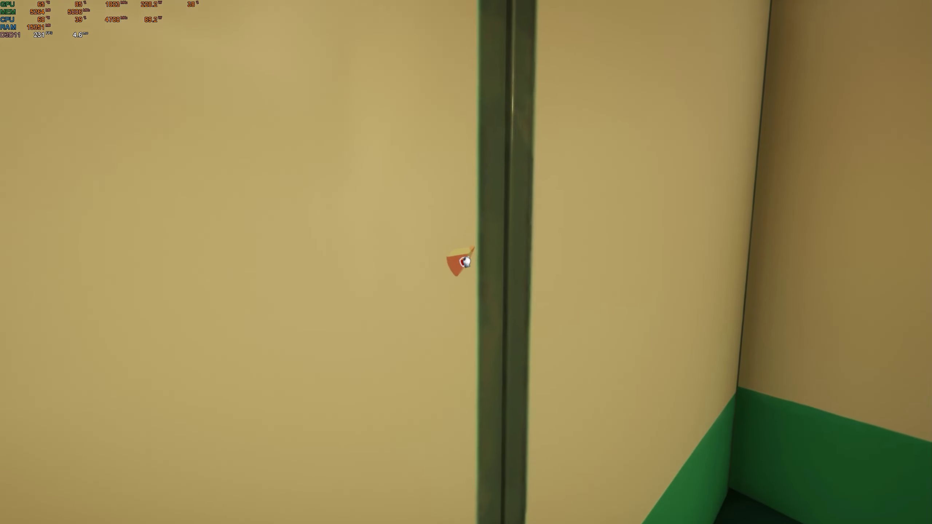
pyautogui.click(465, 262)
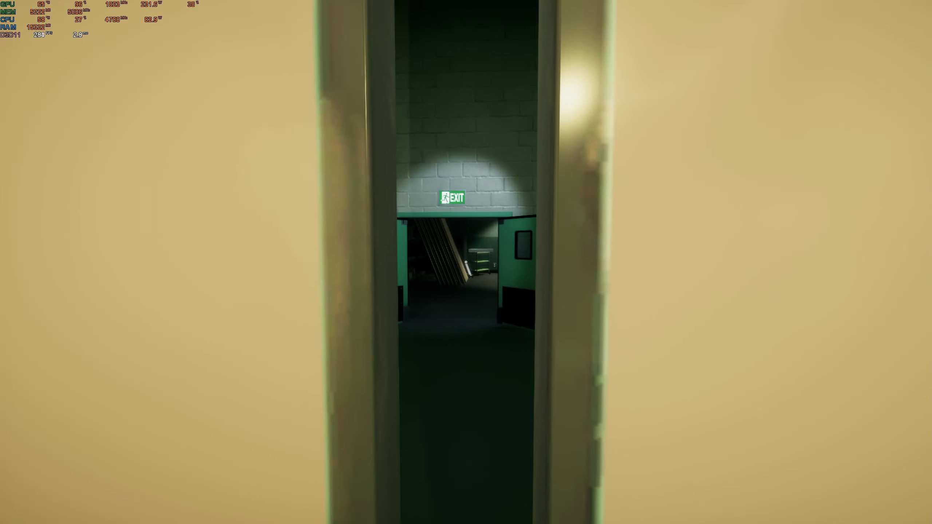
# Step: Pause the game and choose Reset to Checkpoint
pyautogui.press('Escape')
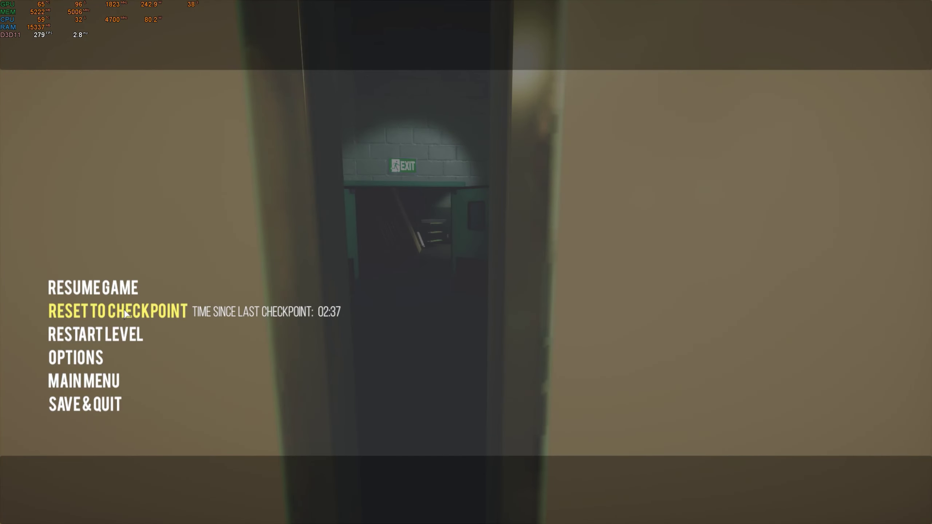
pyautogui.hotkey('shift', 'Tab')
pyautogui.hotkey('shift', 'Tab')
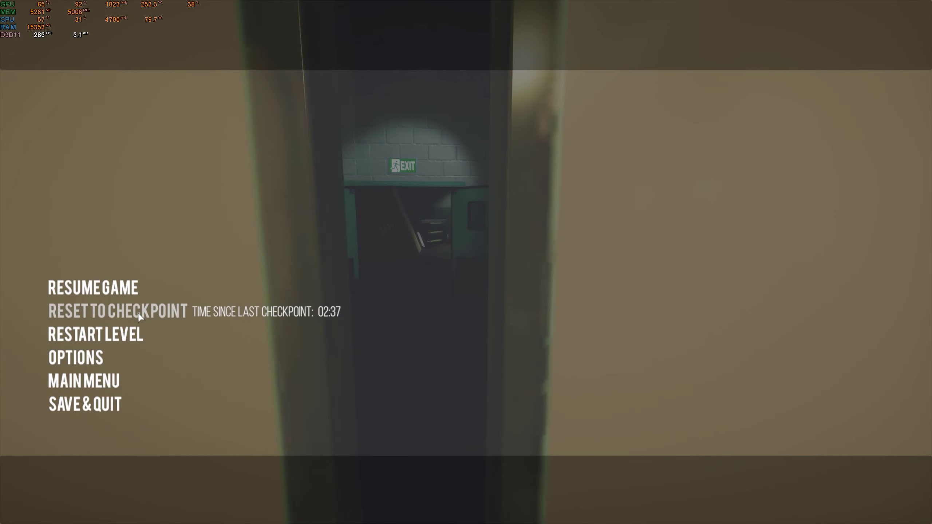
pyautogui.click(141, 315)
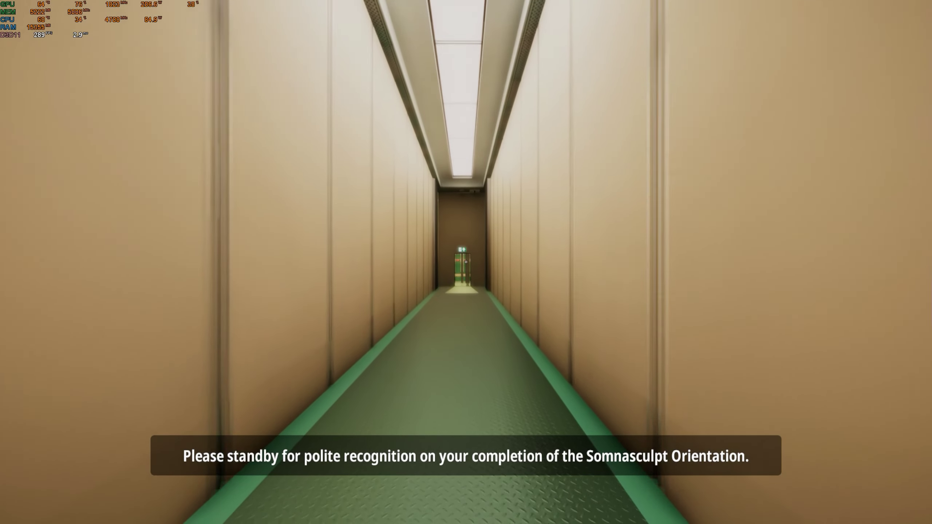
# Step: Walk back along the corridor, carry the wedge through the doorway gap, and set it on the yellow pad
pyautogui.press('w')
pyautogui.press('w')
pyautogui.press('w')
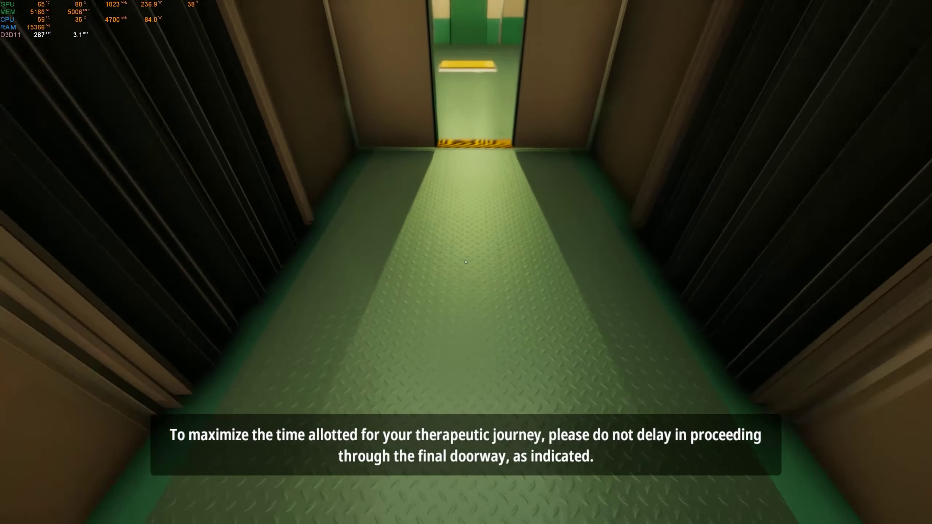
pyautogui.press('w')
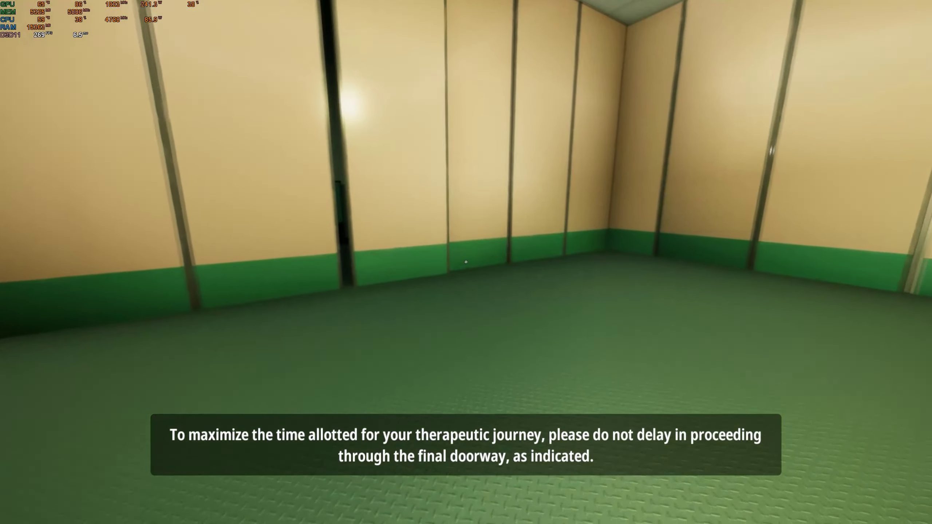
pyautogui.press('w')
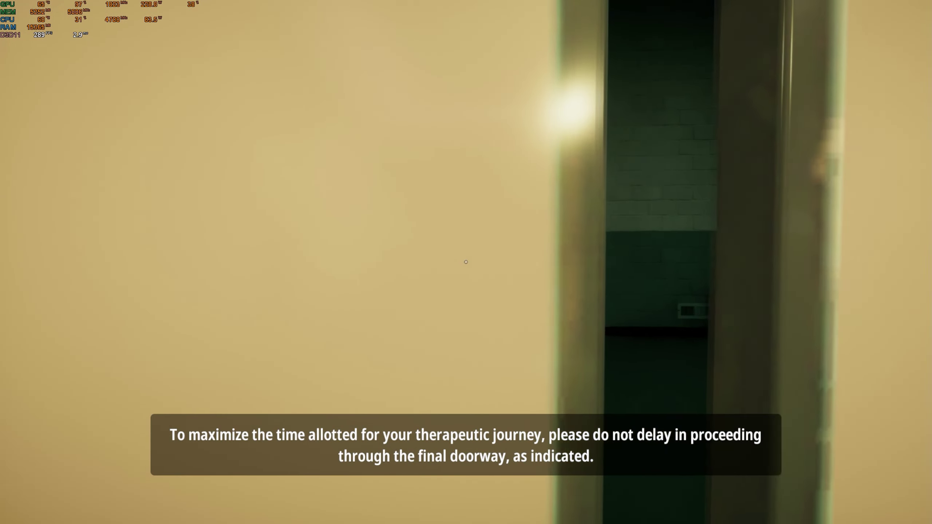
pyautogui.press('w')
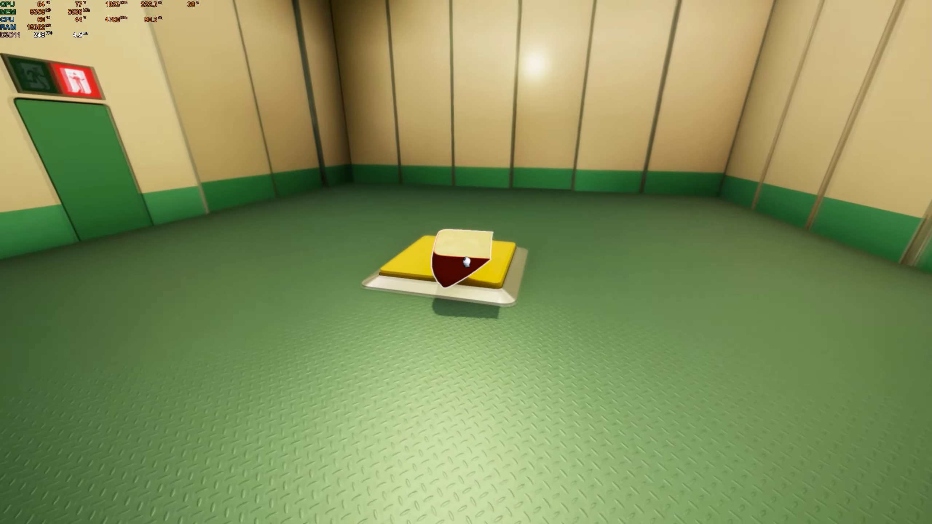
pyautogui.click(466, 262)
# Step: Line up with the bricked exit door and throw the cheese wedge up toward the ceiling
pyautogui.press('w')
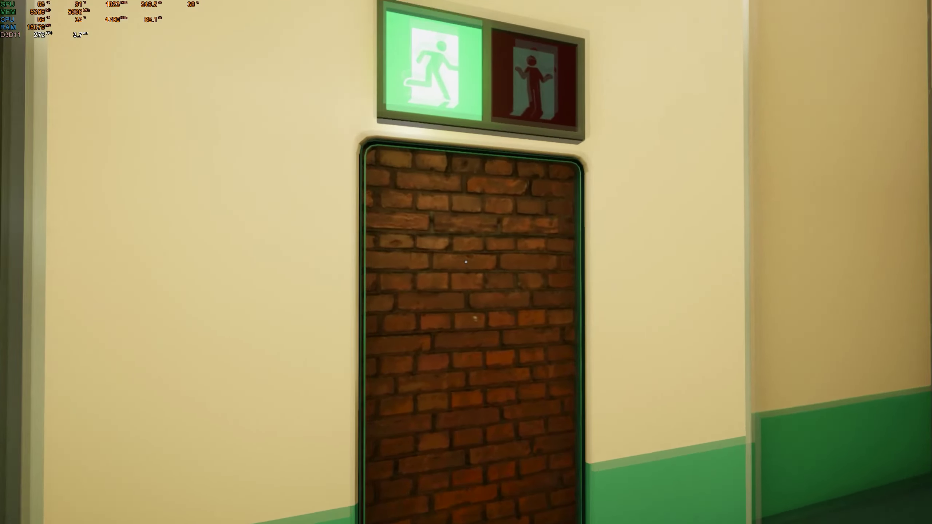
pyautogui.press('w')
pyautogui.press('s')
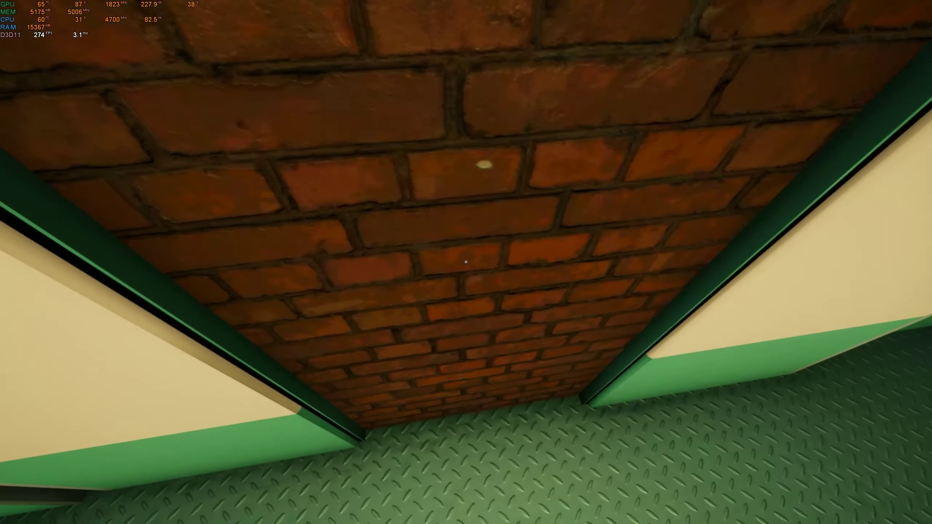
pyautogui.press('s')
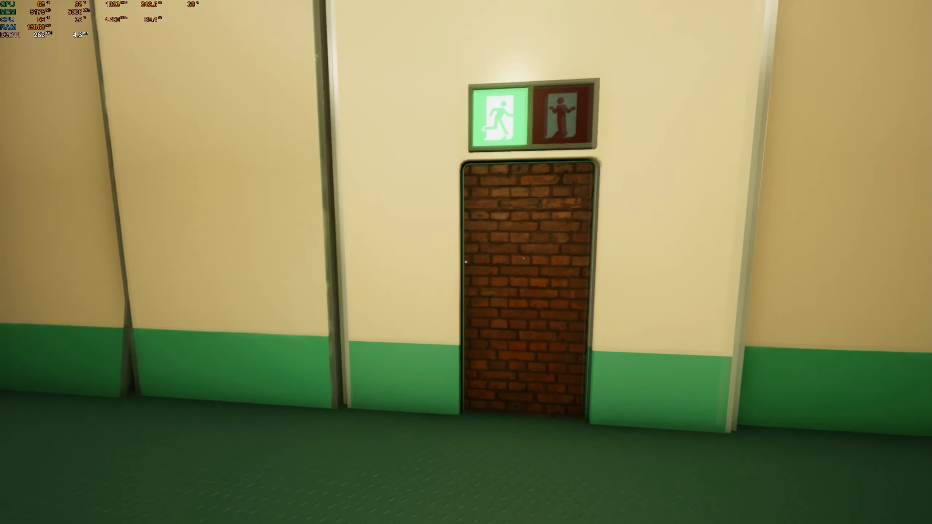
pyautogui.press('w')
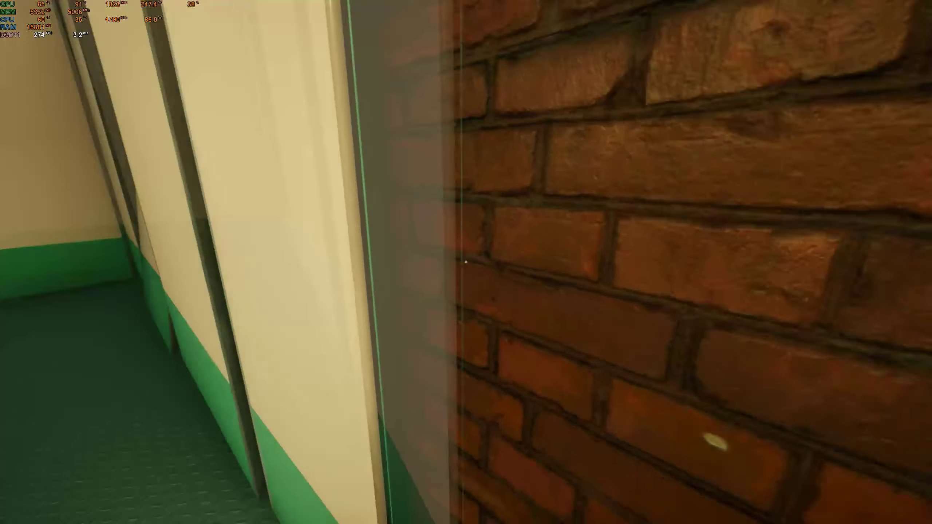
pyautogui.press('w')
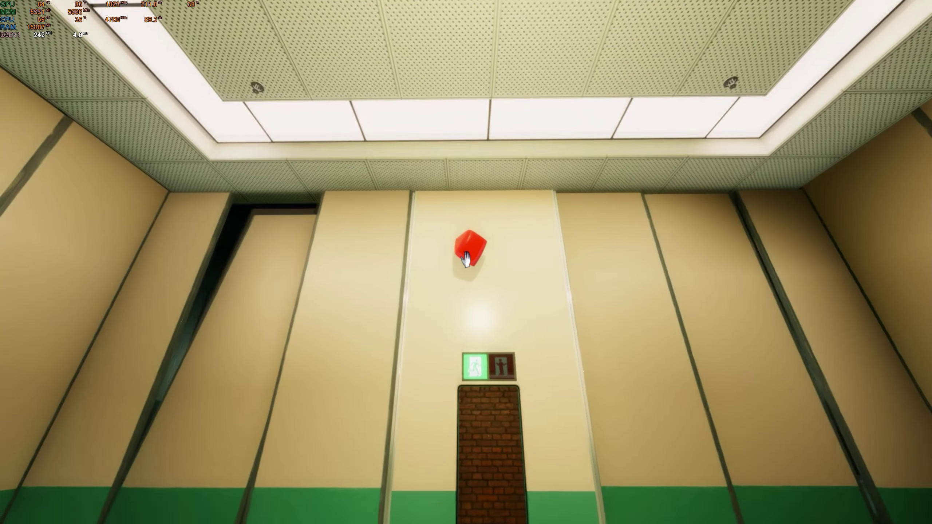
pyautogui.moveTo(467, 259); pyautogui.dragTo(466, 262)
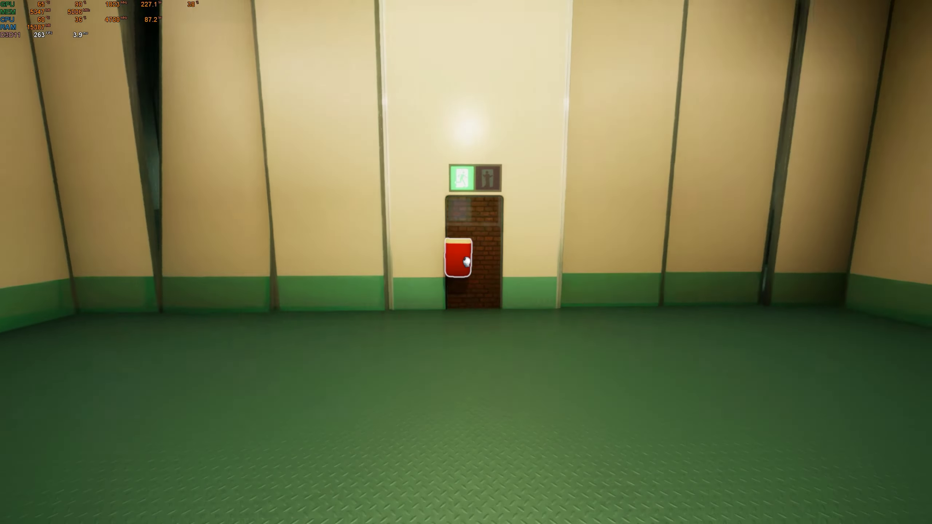
pyautogui.click(466, 261)
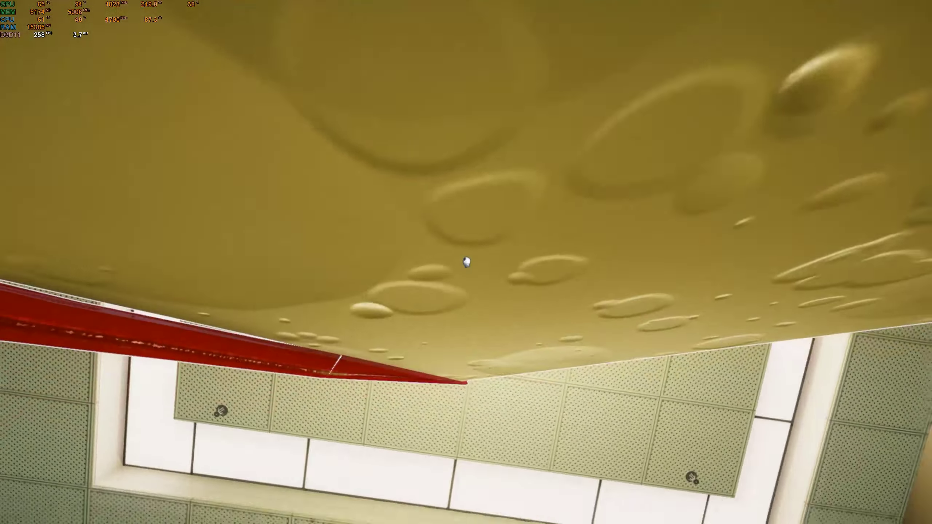
# Step: Drop the cheese wedge and slip into the dark shelved storeroom
pyautogui.click(467, 261)
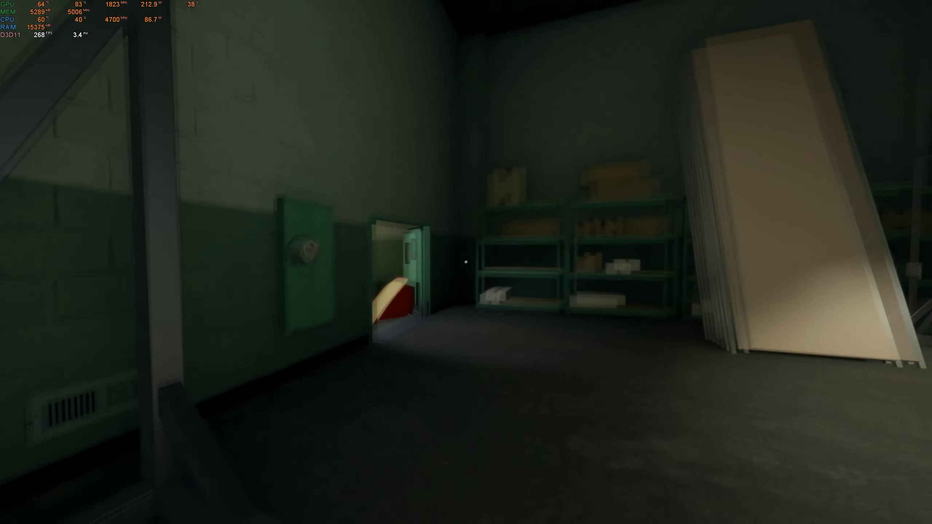
# Step: Pick up and drop the red and yellow wedge, then grab the red wedge from the ladder
pyautogui.click(466, 262)
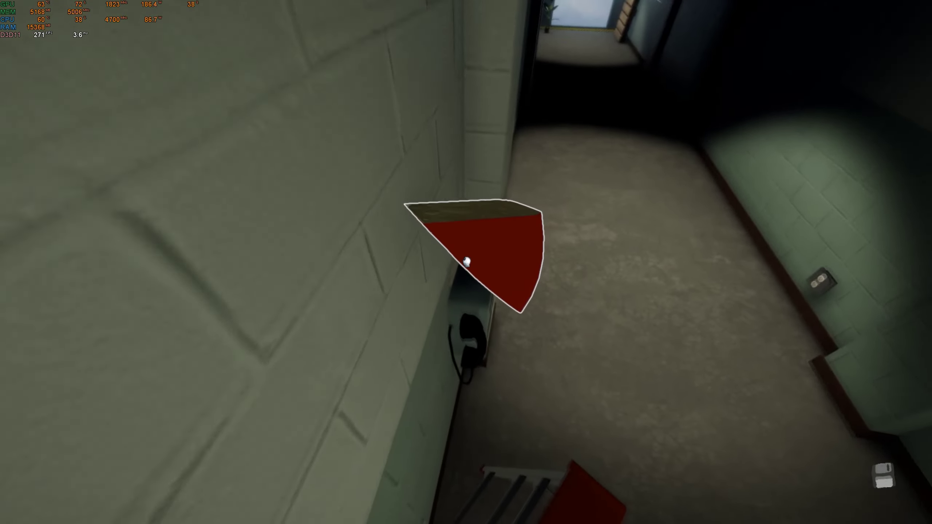
pyautogui.click(467, 262)
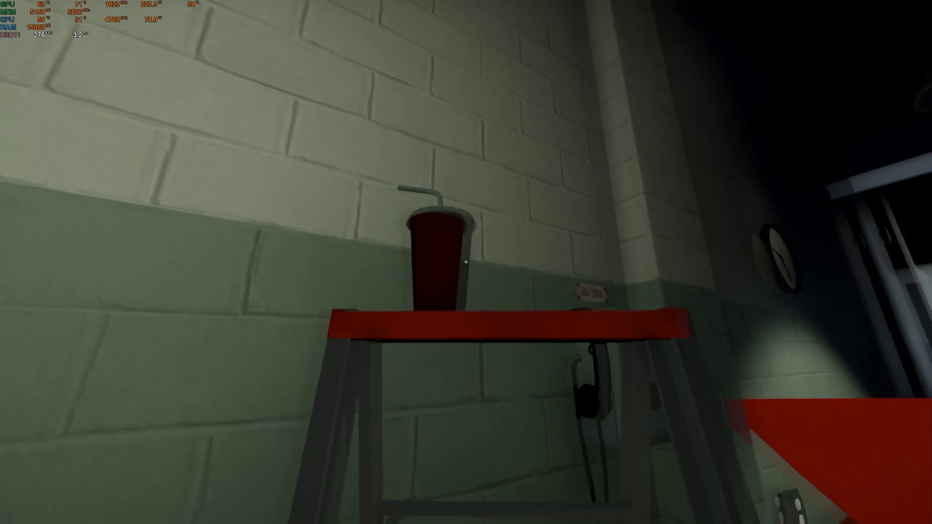
pyautogui.click(466, 263)
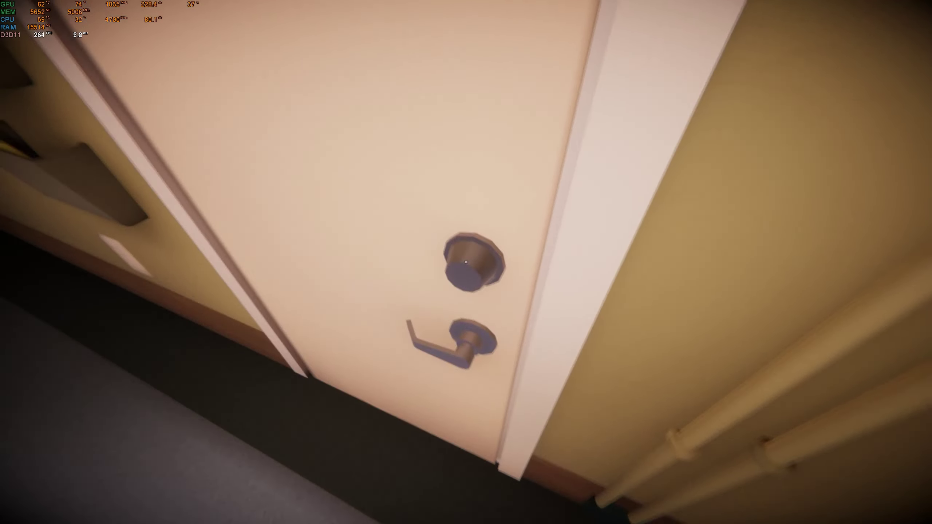
# Step: Open the Suite F door and walk the hallway past the Private door toward the office
pyautogui.click(466, 306)
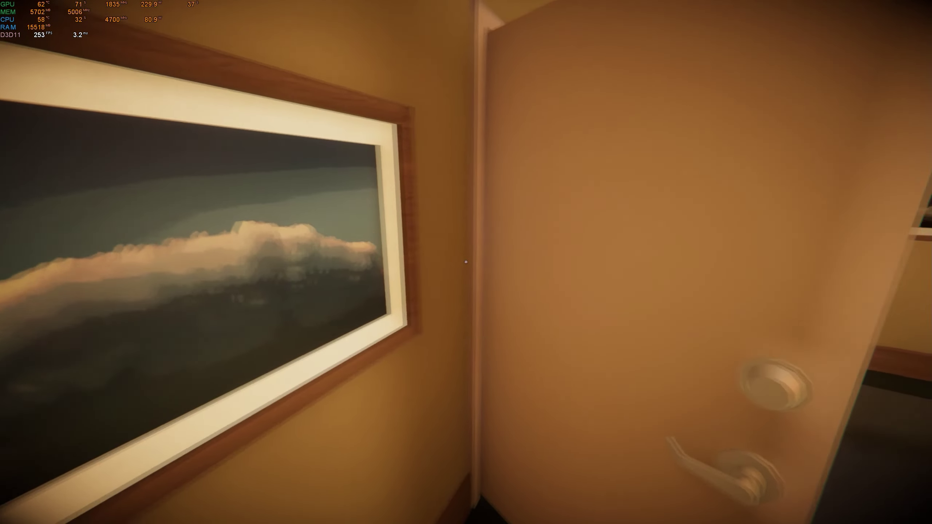
pyautogui.press('w')
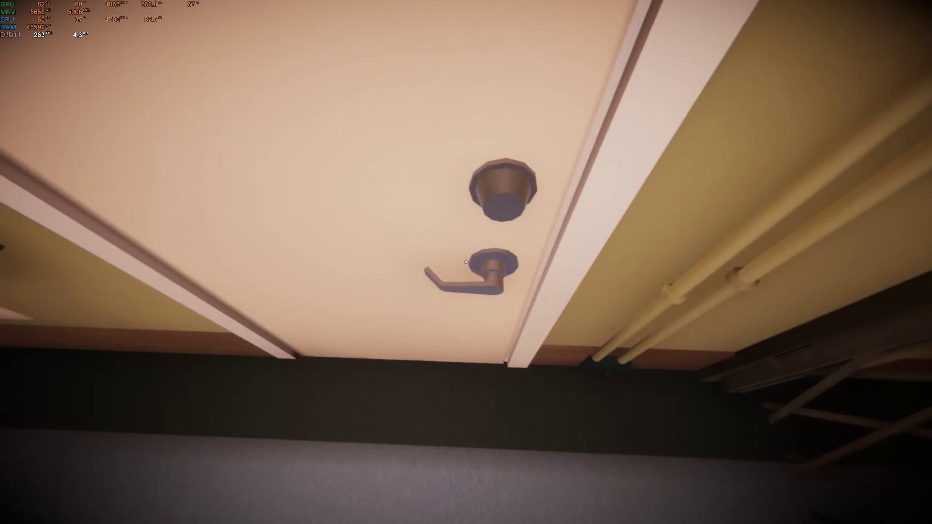
pyautogui.press('w')
pyautogui.press('w')
pyautogui.press('w')
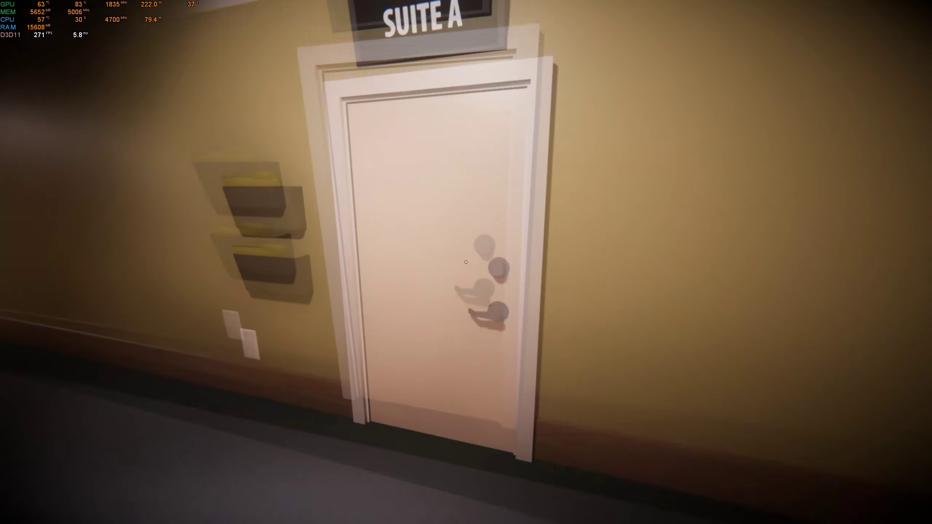
pyautogui.press('w')
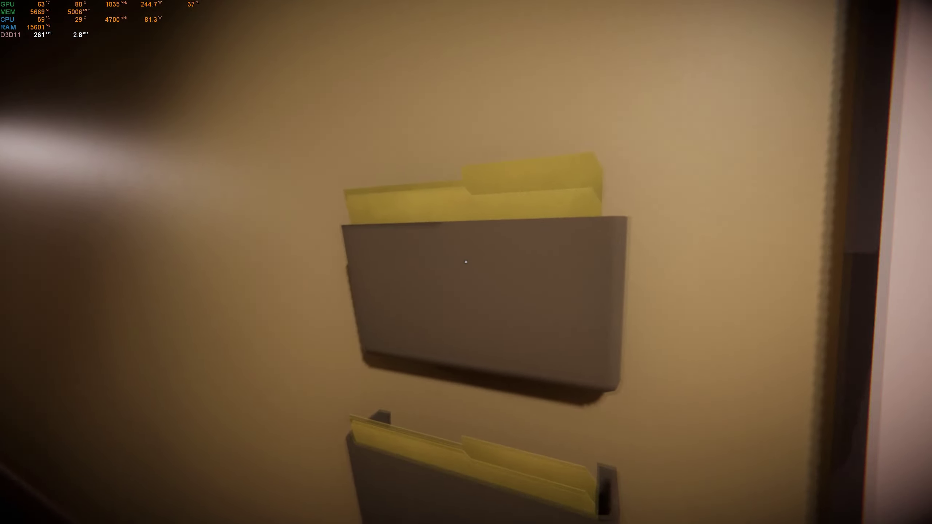
pyautogui.press('w')
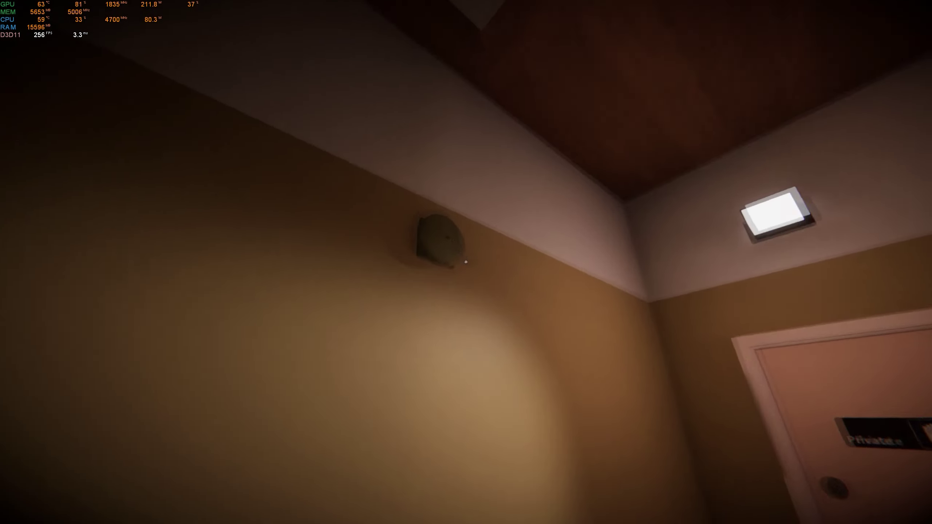
pyautogui.press('w')
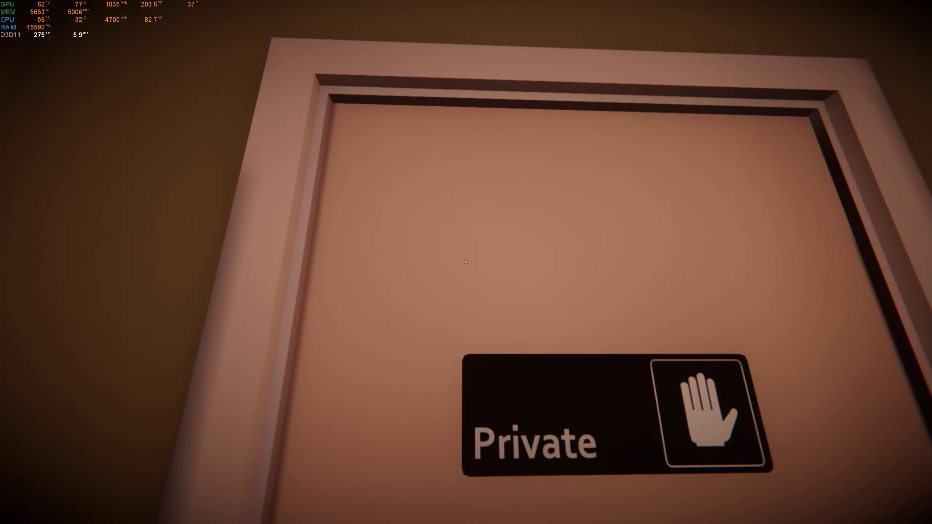
pyautogui.press('w')
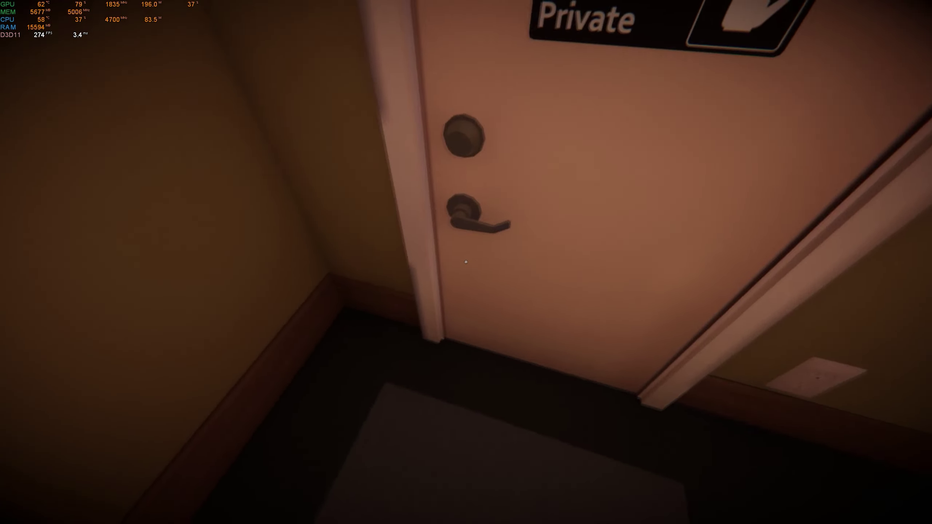
pyautogui.press('w')
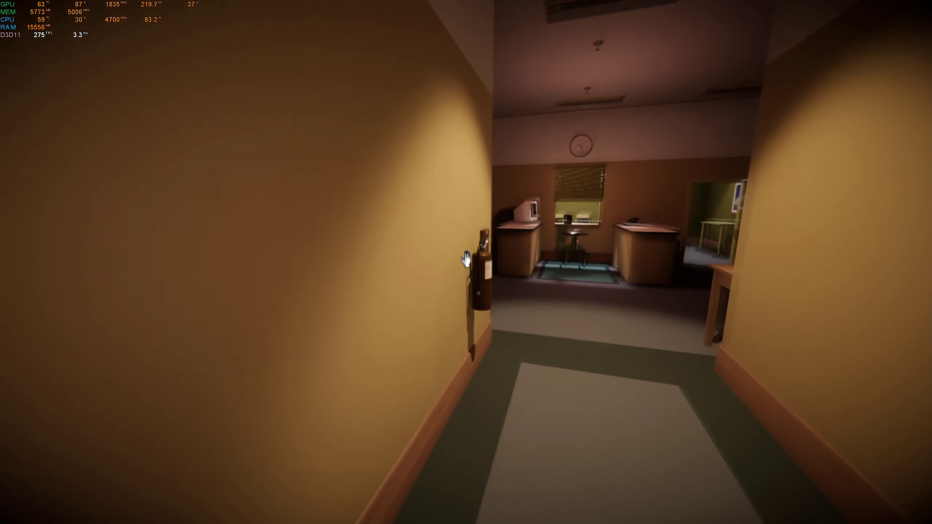
# Step: Walk past the fire extinguisher and light switch, around the corner to the time clock and desk
pyautogui.press('w')
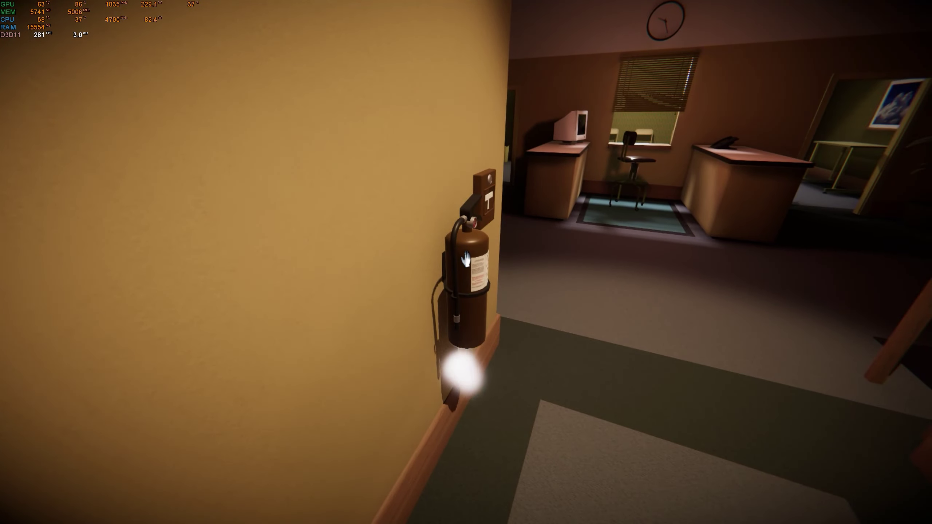
pyautogui.press('w')
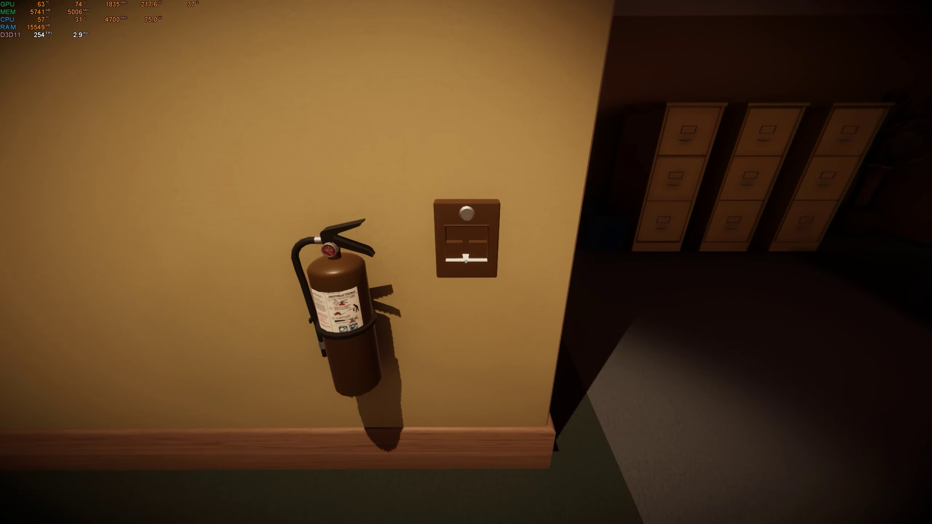
pyautogui.press('w')
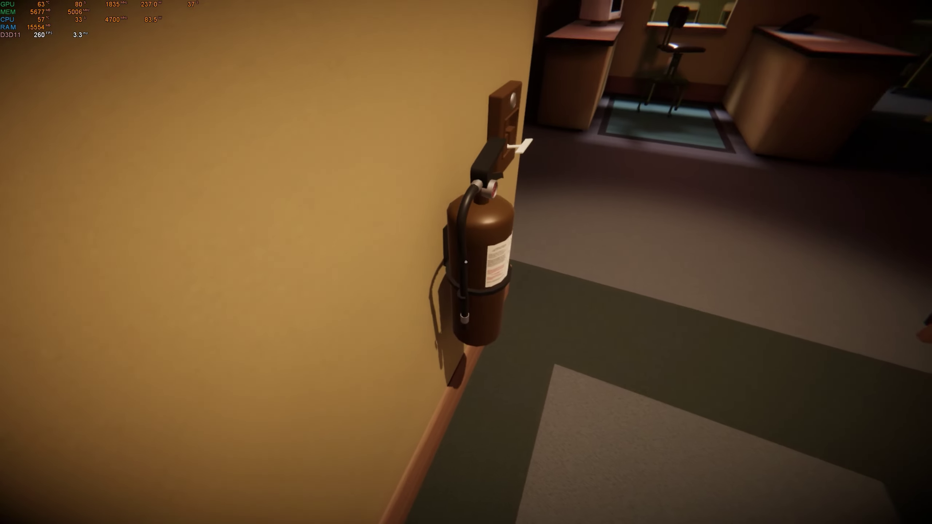
pyautogui.press('w')
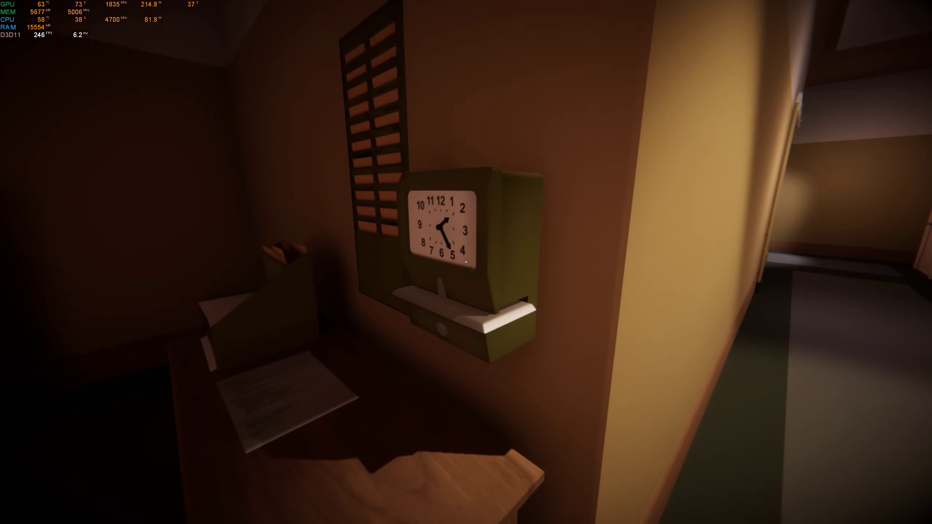
pyautogui.press('w')
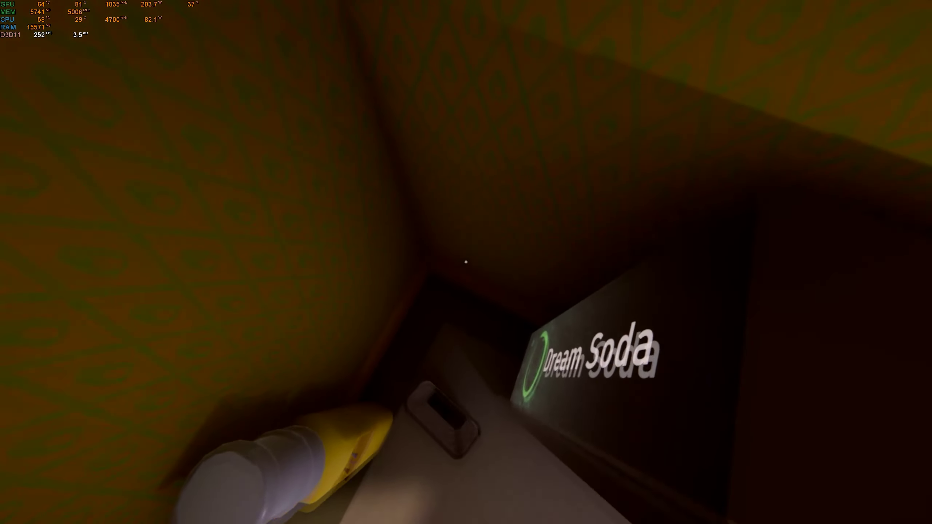
# Step: At the Dream Soda machine, pick up the red can and toss it around the room
pyautogui.press('w')
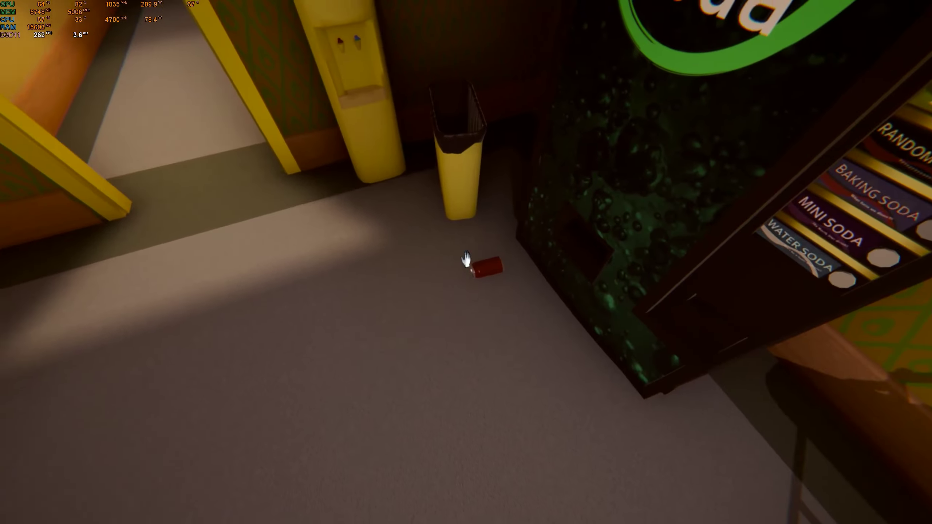
pyautogui.press('e')
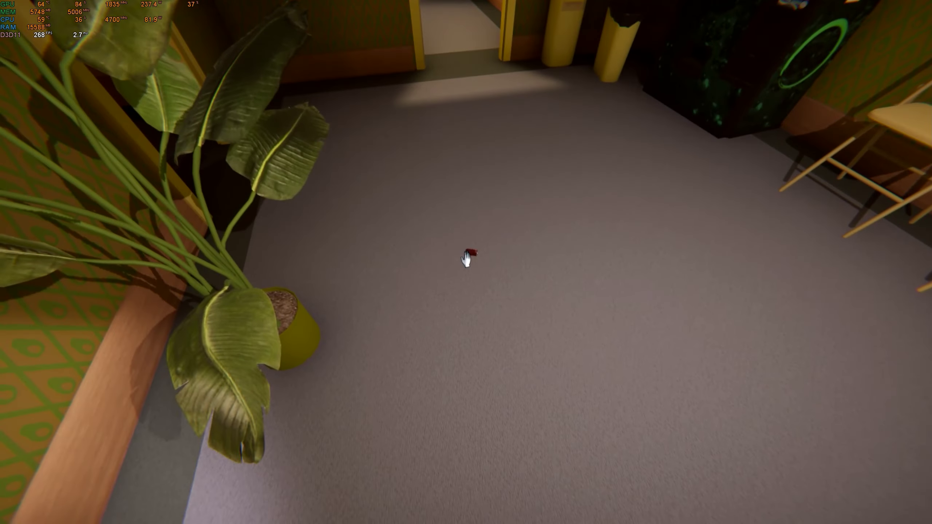
pyautogui.click(466, 259)
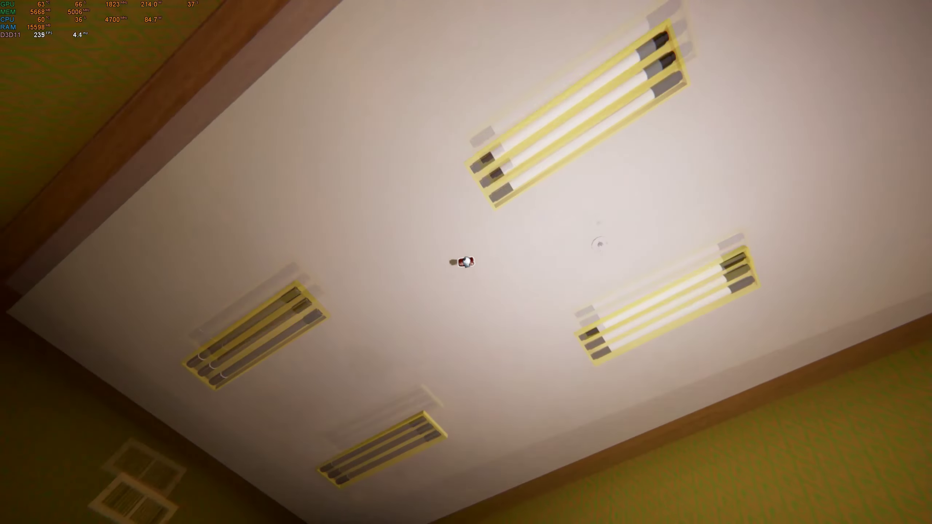
pyautogui.click(466, 261)
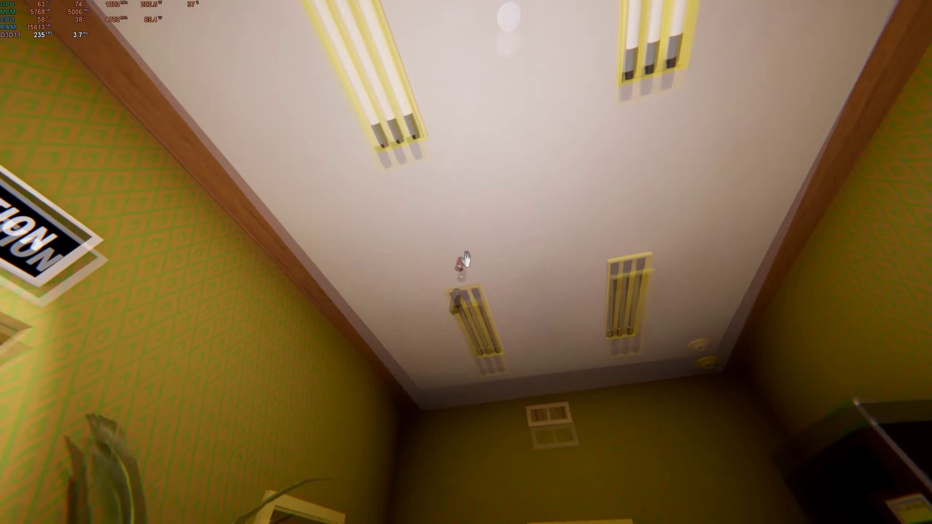
pyautogui.click(466, 260)
pyautogui.click(466, 259)
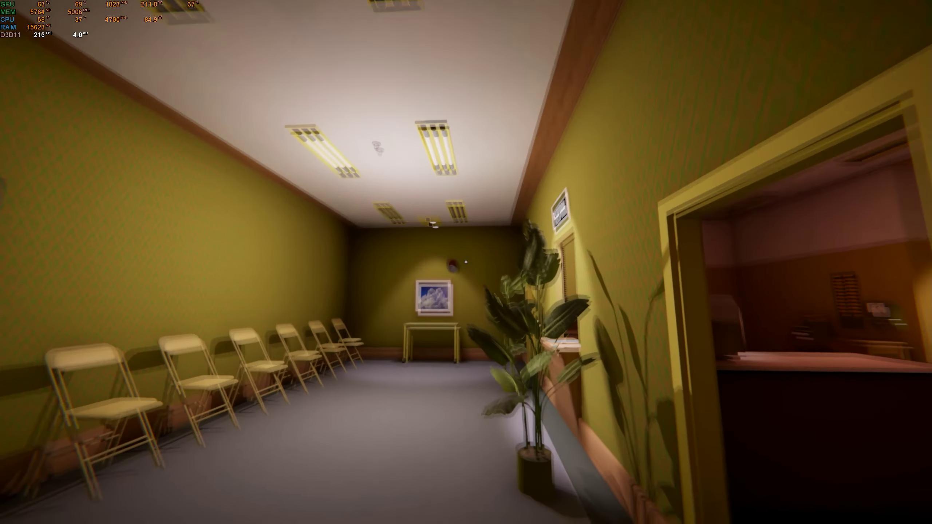
# Step: Return to the reception office, grab the red soda can and carry it into the hallway
pyautogui.press('w')
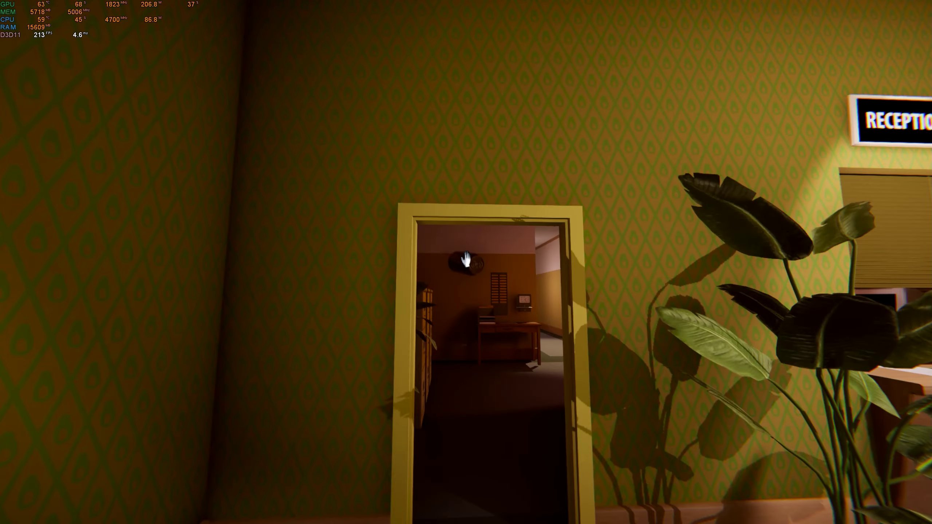
pyautogui.press('w')
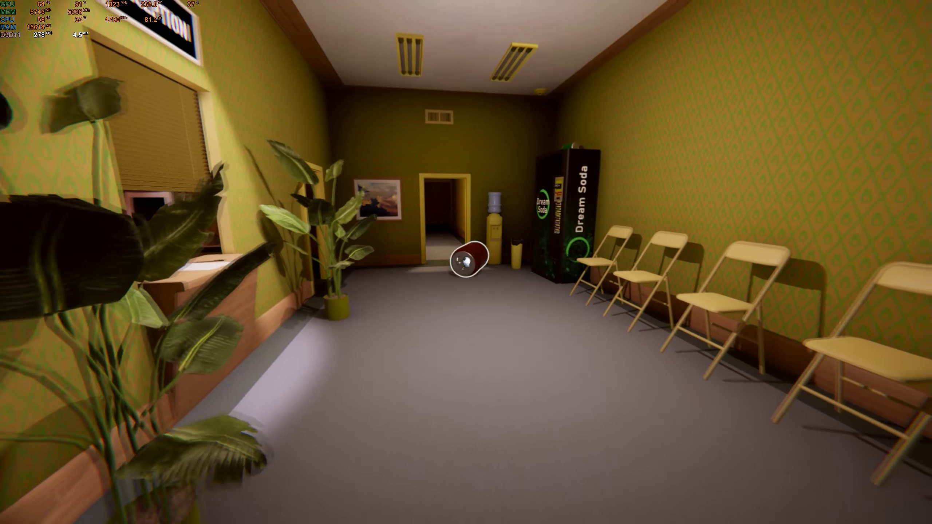
pyautogui.moveTo(466, 263); pyautogui.dragTo(146, 263)
pyautogui.press('w')
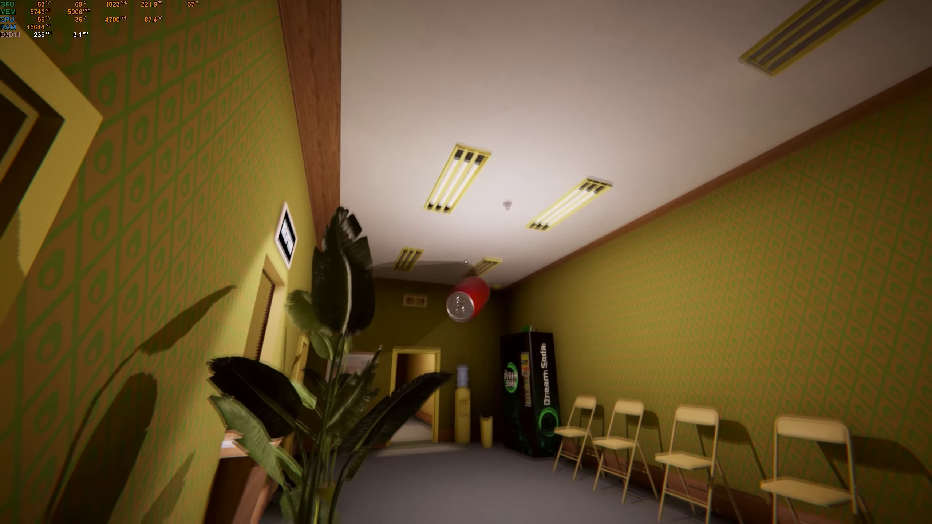
pyautogui.press('w')
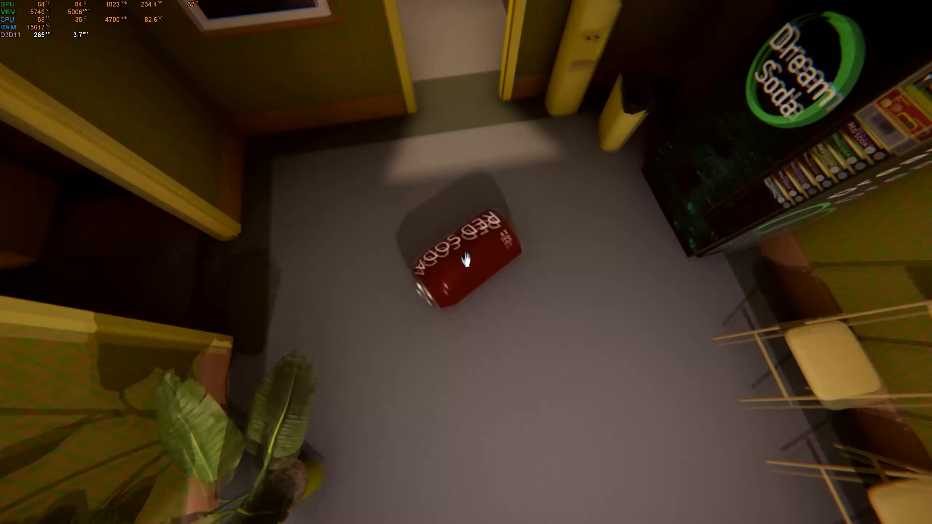
pyautogui.press('w')
pyautogui.click(466, 262)
pyautogui.press('w')
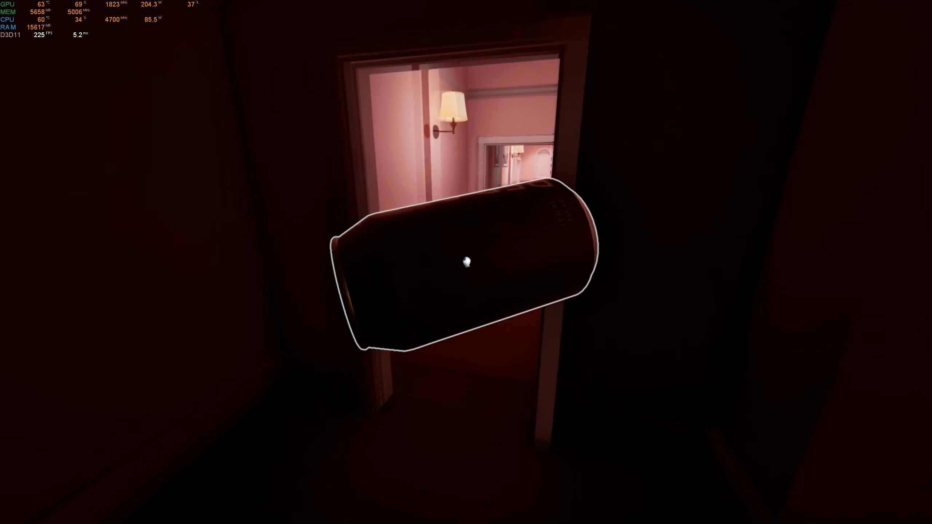
# Step: Carry the can into the pink hallway and set it on the carpet by the cart alcove
pyautogui.press('w')
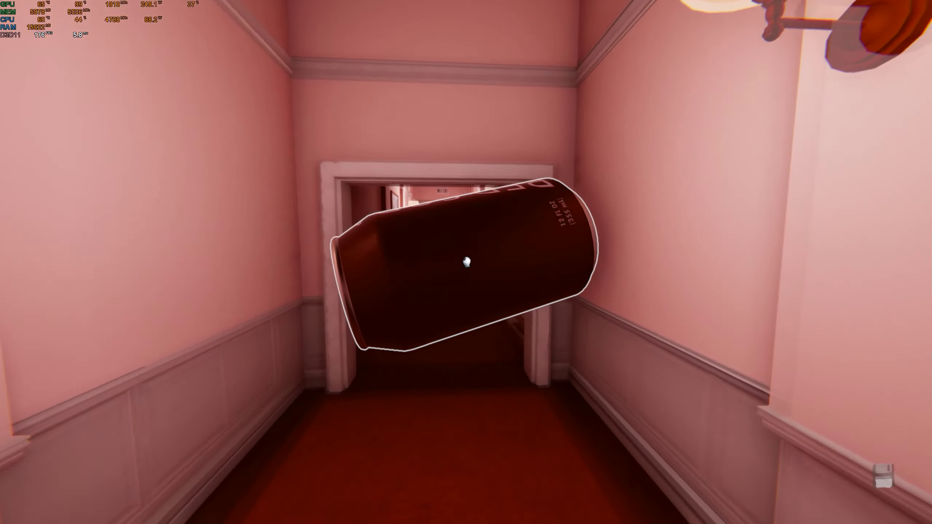
pyautogui.press('w')
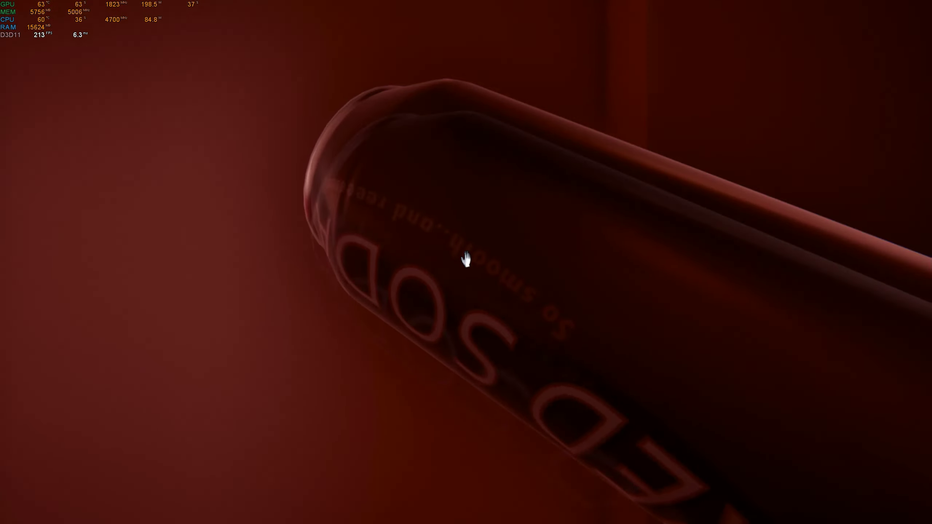
pyautogui.click(466, 261)
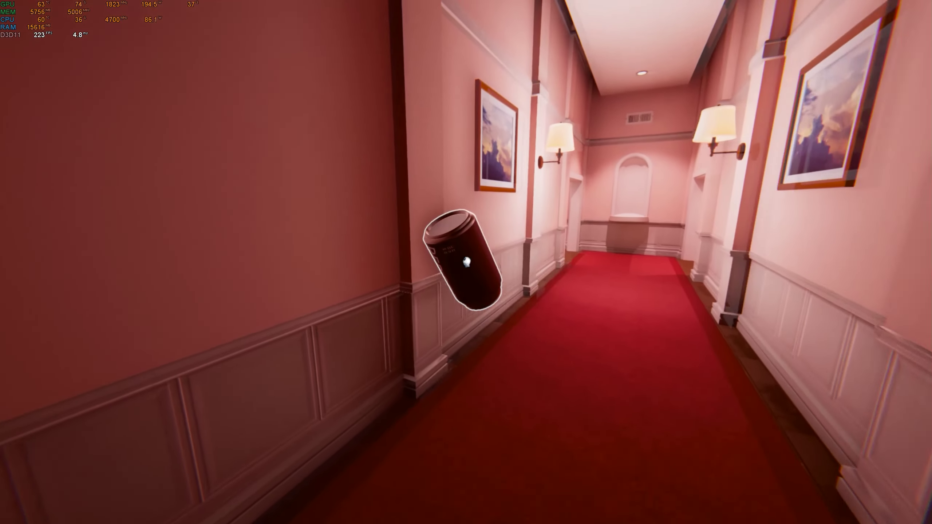
pyautogui.press('w')
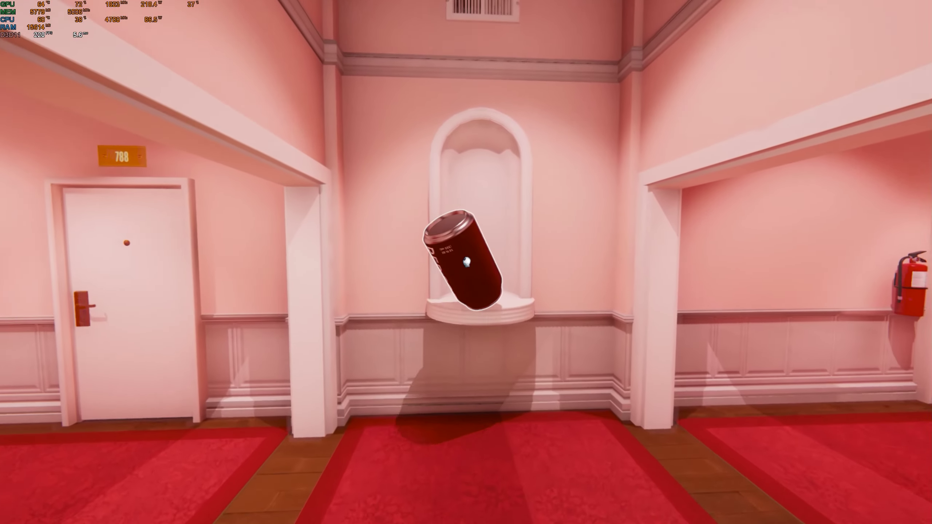
pyautogui.press('w')
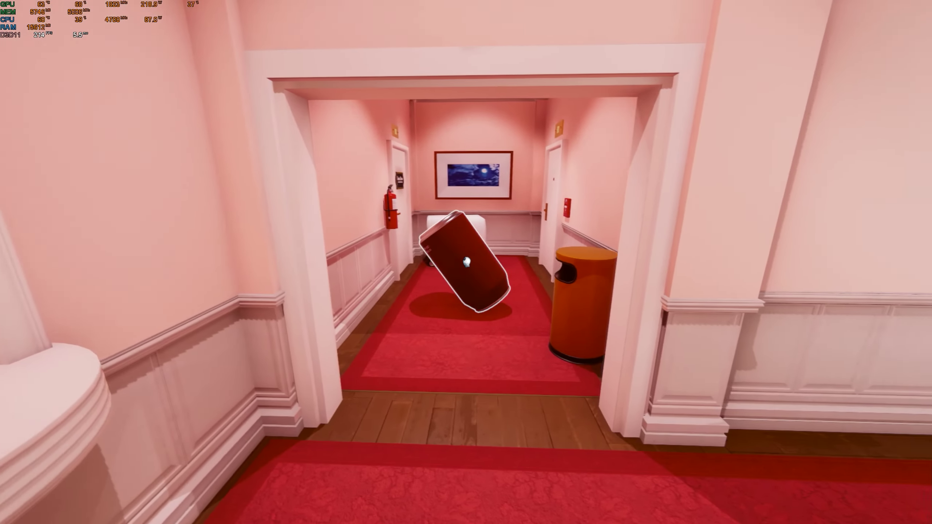
pyautogui.click(466, 260)
# Step: Inspect the Some Doors door, room number 082, the draped table and white stool
pyautogui.press('w')
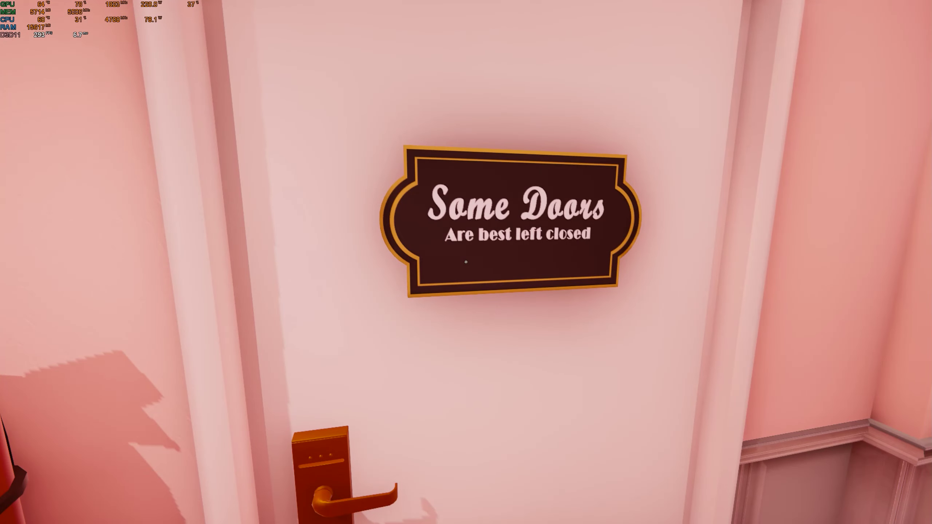
pyautogui.press('s')
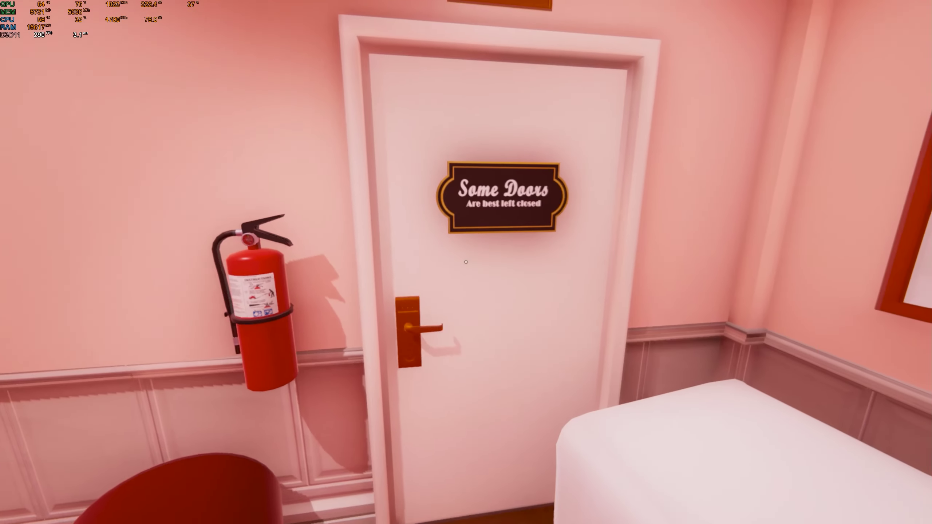
pyautogui.press('s')
pyautogui.press('s')
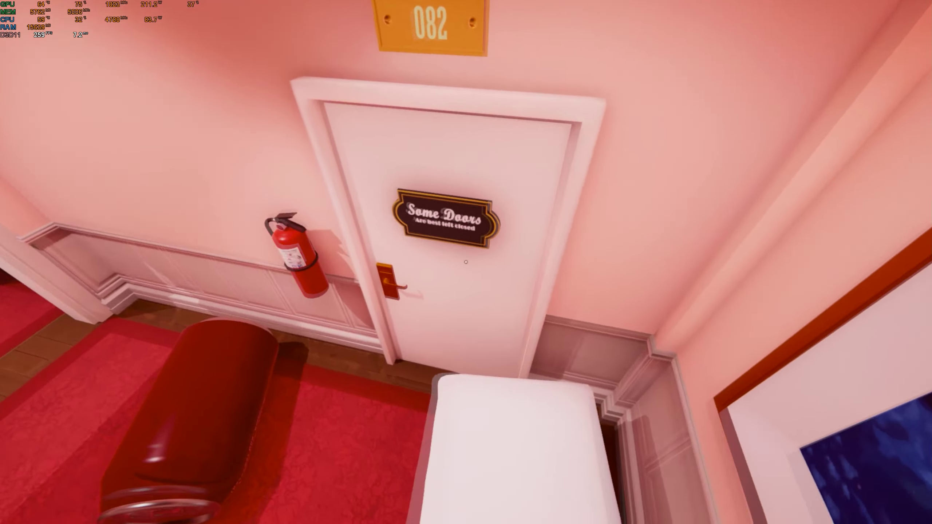
pyautogui.press('w')
pyautogui.press('w')
pyautogui.press('a')
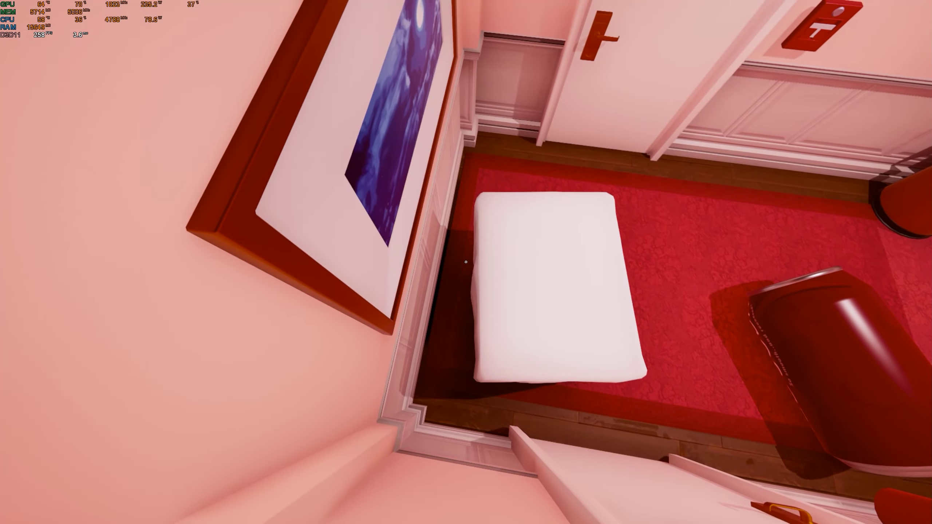
pyautogui.press('w')
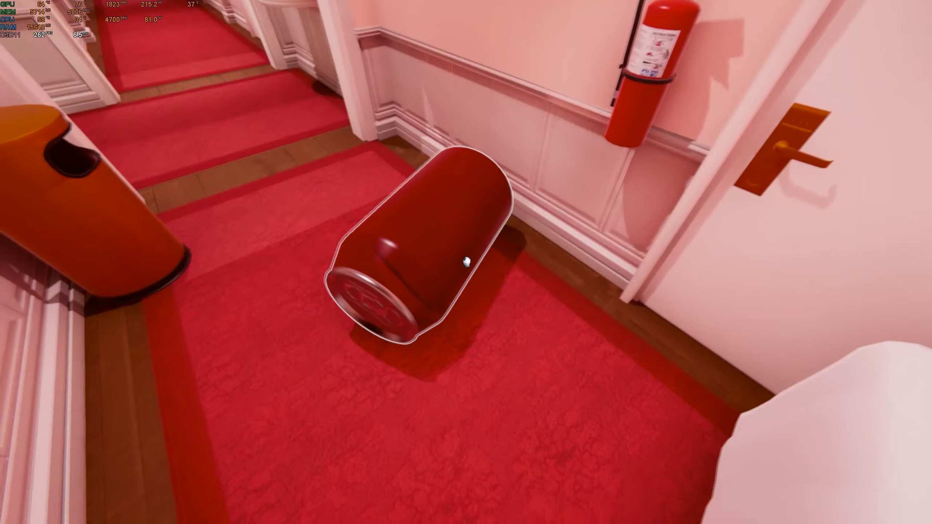
pyautogui.press('w')
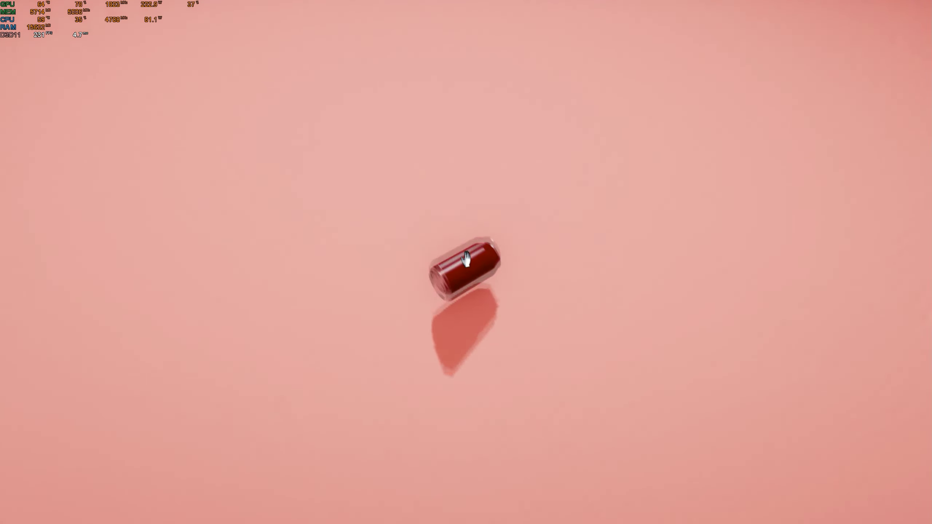
# Step: Check the orange bin and wall alcove, then follow the archway corridor back to the can
pyautogui.press('s')
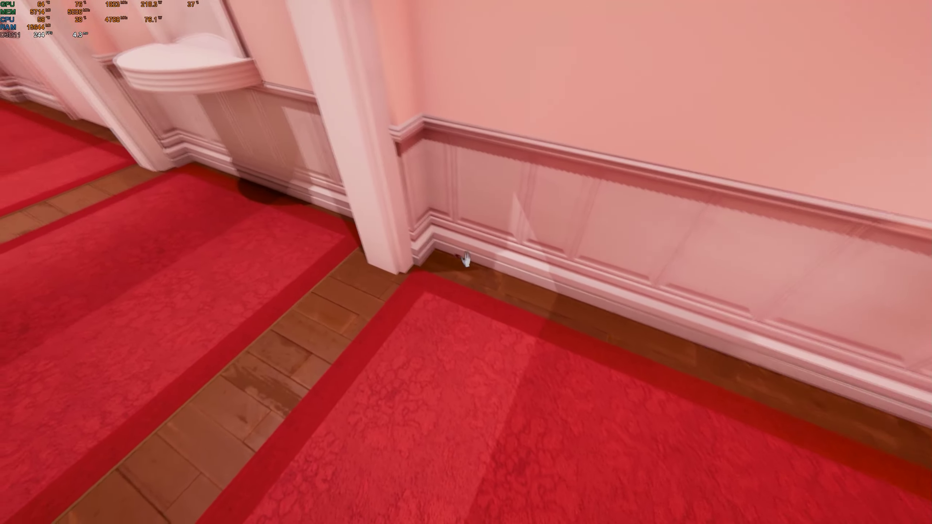
pyautogui.press('w')
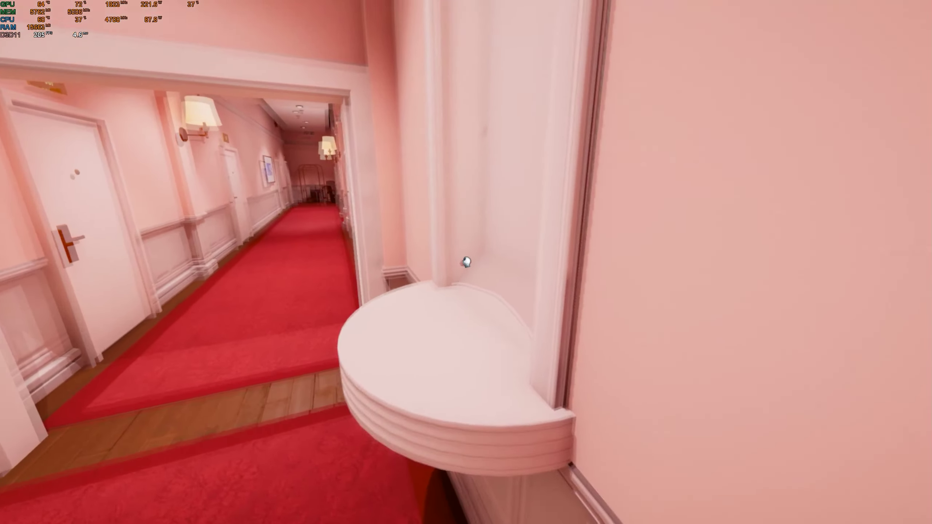
pyautogui.press('w')
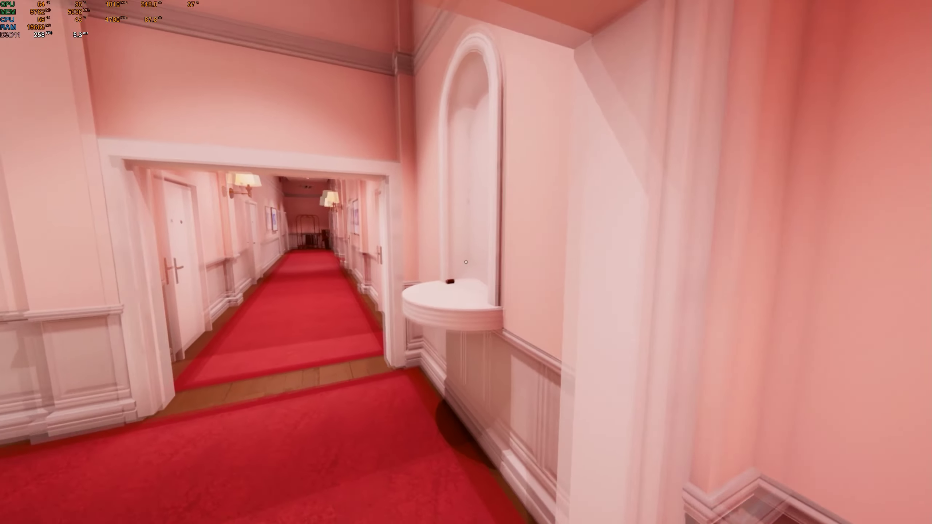
pyautogui.press('s')
pyautogui.press('s')
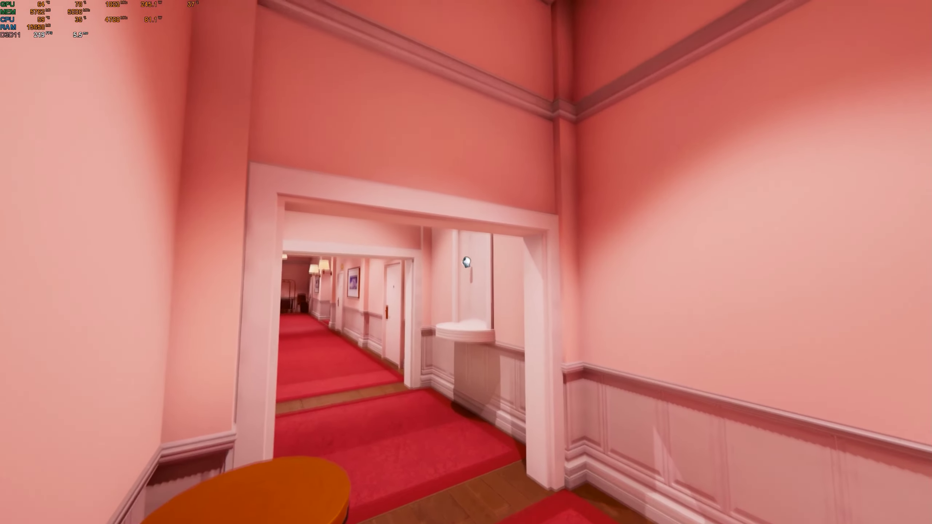
pyautogui.press('w')
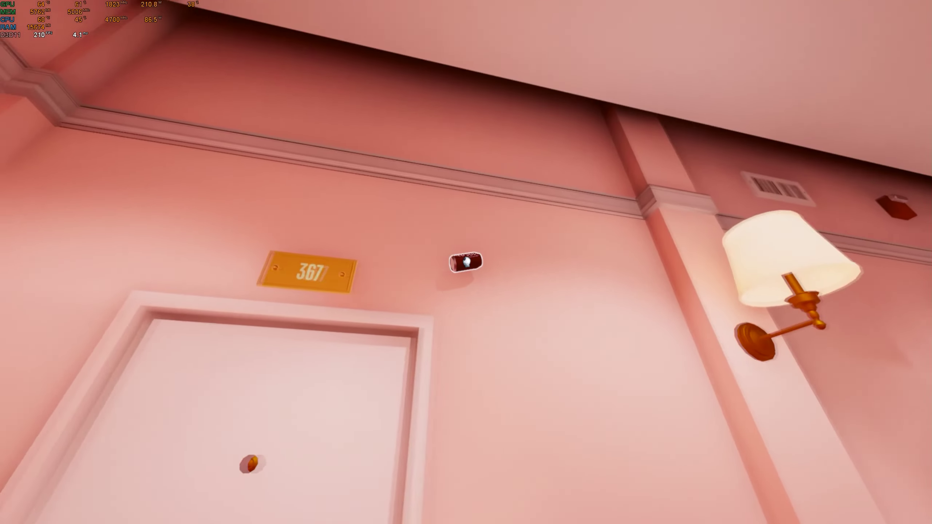
pyautogui.press('w')
pyautogui.press('w')
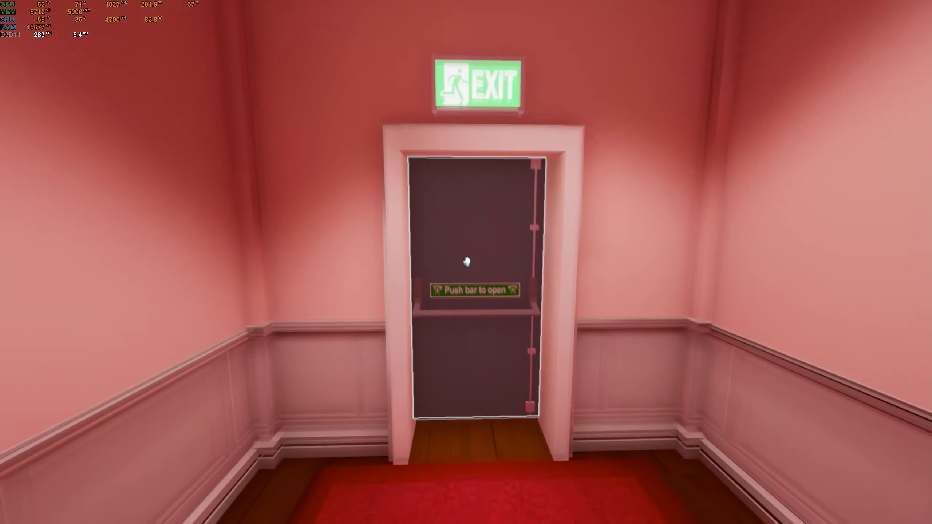
pyautogui.click(466, 262)
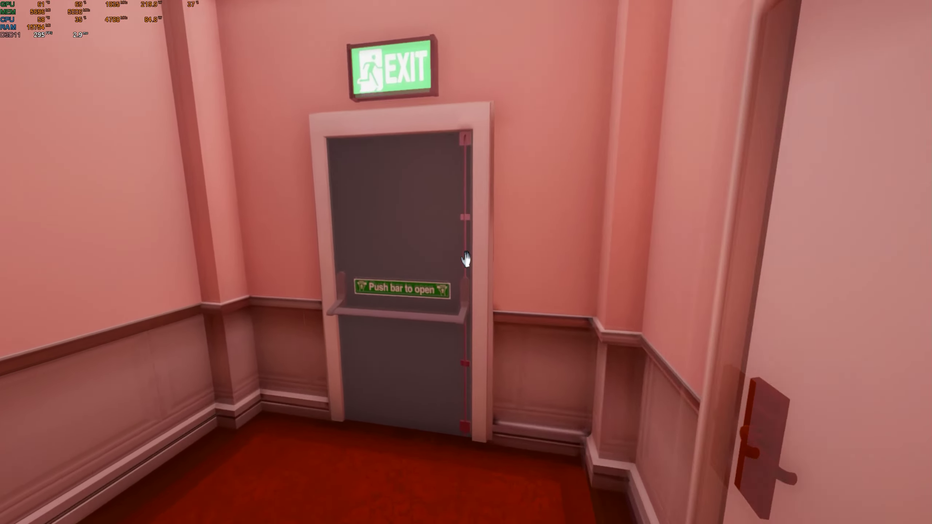
# Step: Try the Push bar exit door, then carry the glowing green exit sign into the backstage loft
pyautogui.click(466, 259)
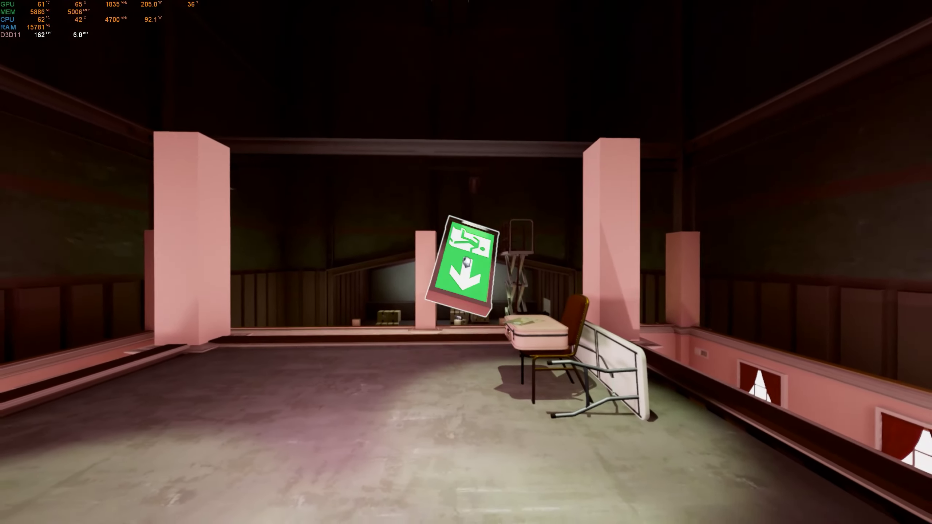
# Step: Set the exit sign down by the chair and suitcase, grab it again and throw it upward
pyautogui.click(466, 313)
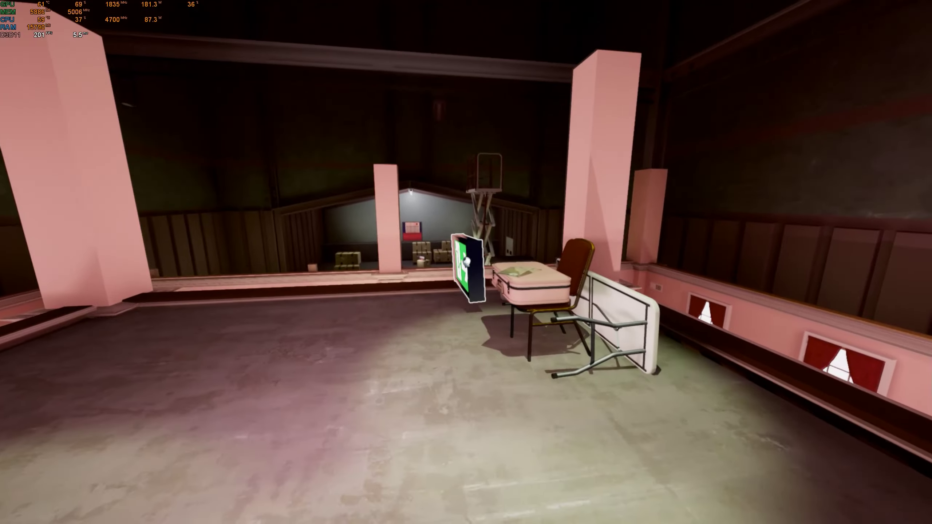
pyautogui.click(466, 262)
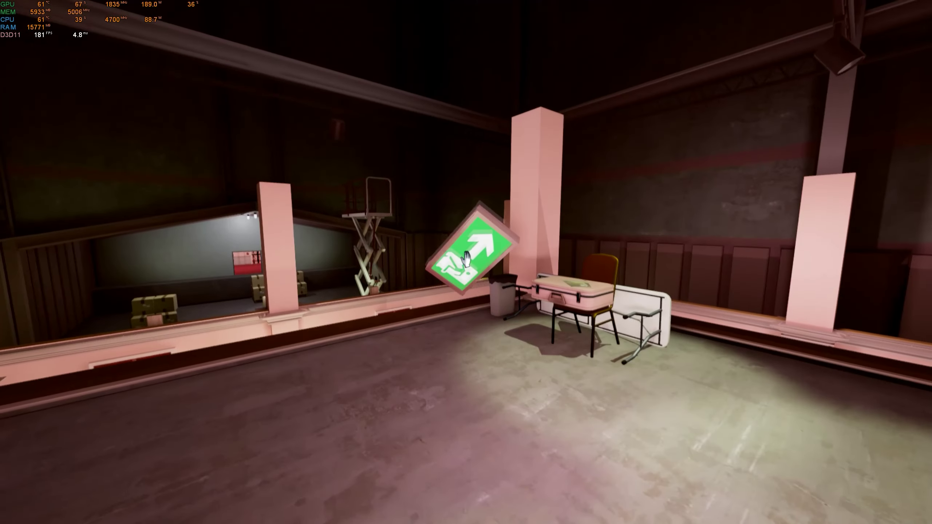
pyautogui.click(467, 262)
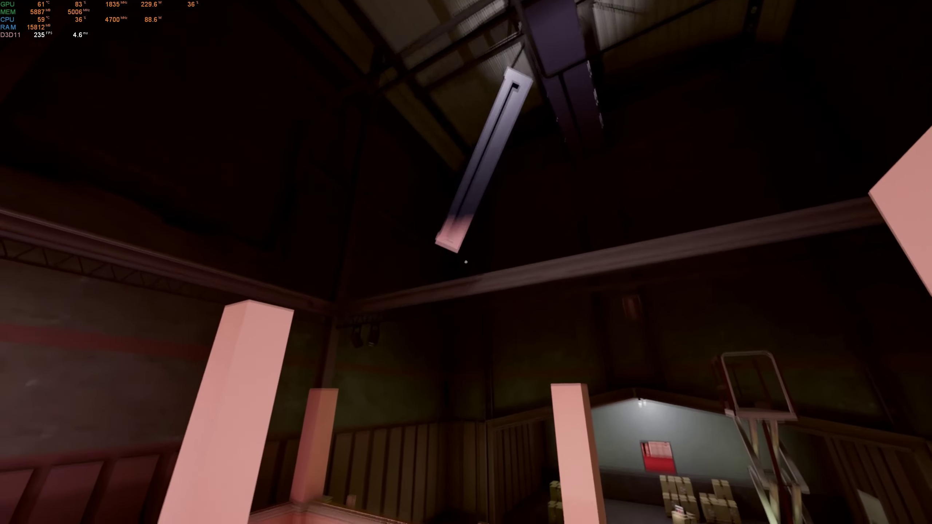
# Step: Grab the exit sign and leave it on the railing, then head down to the warehouse floor
pyautogui.click(466, 262)
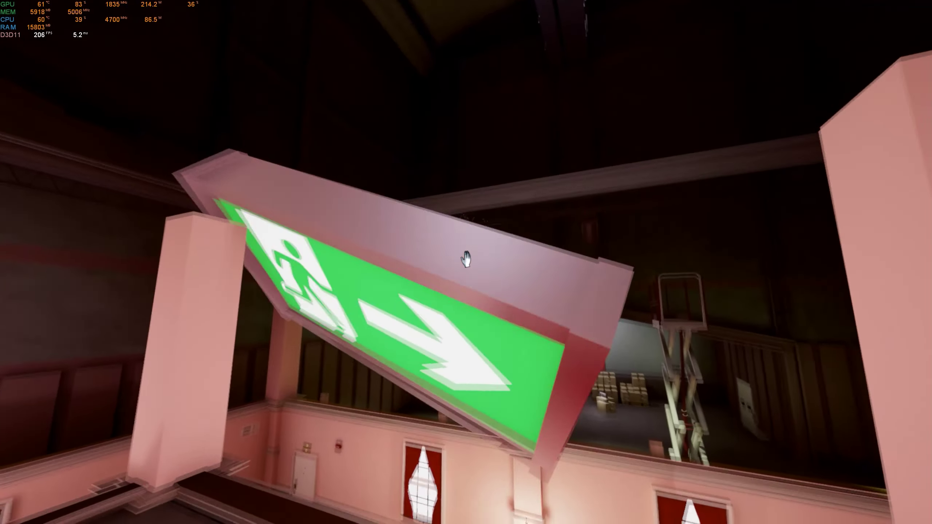
pyautogui.click(466, 262)
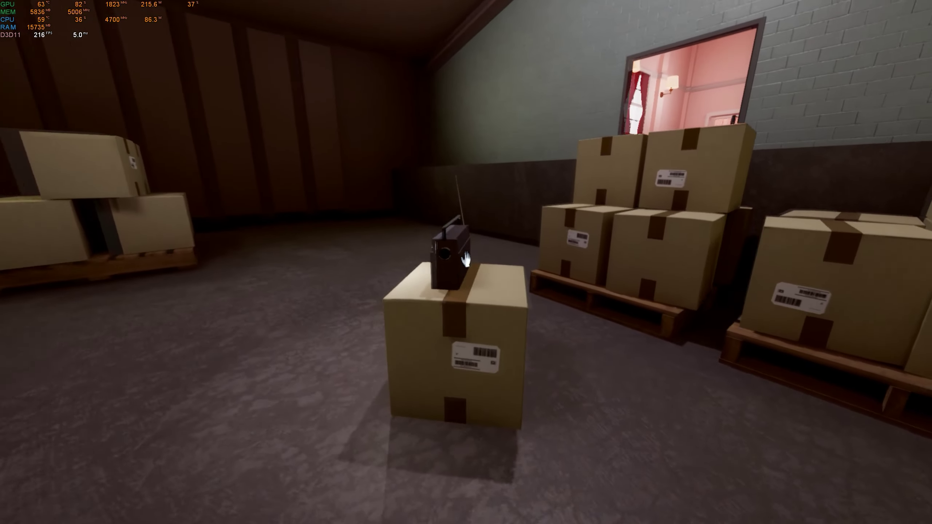
# Step: Switch on the boombox radio, then circle it to view its back, front and top
pyautogui.click(466, 259)
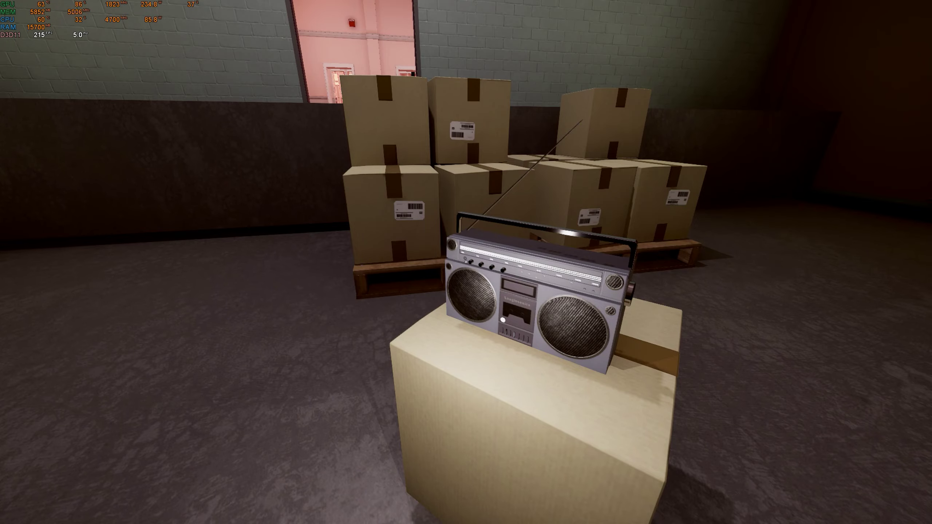
pyautogui.press('w')
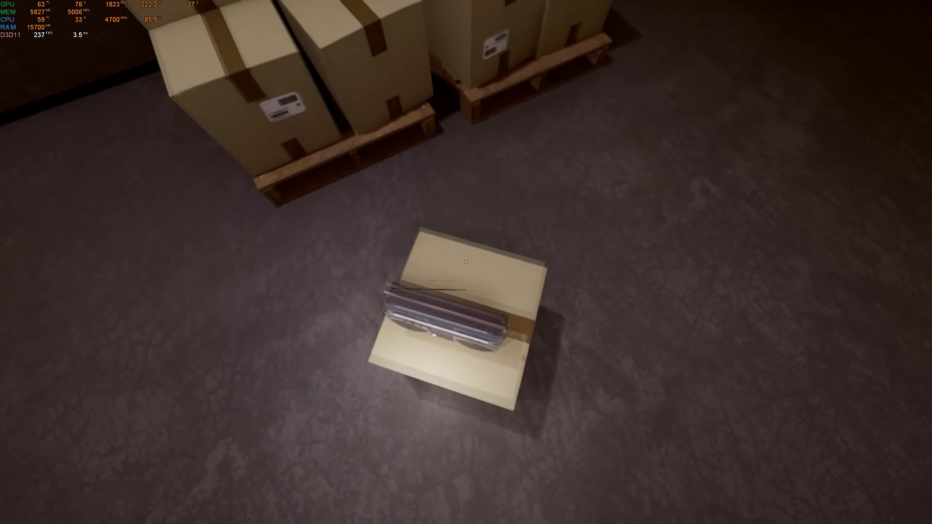
pyautogui.press('w')
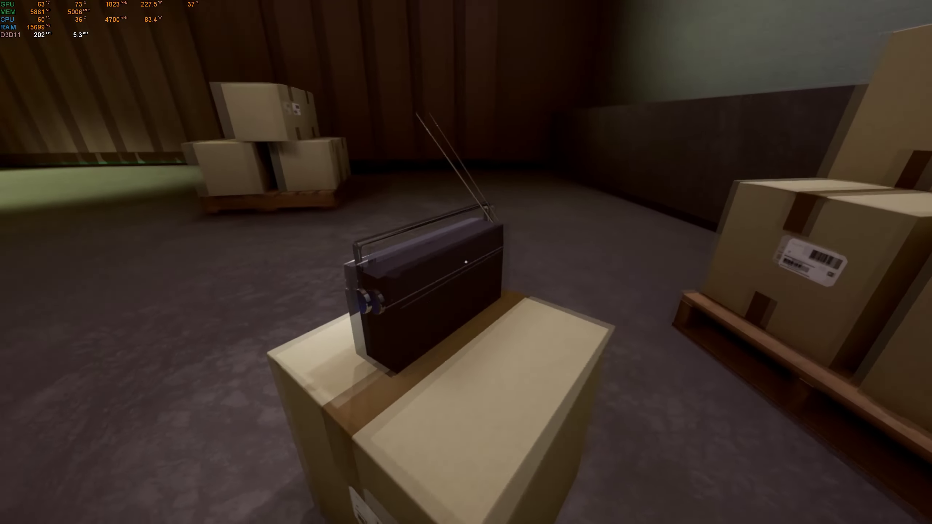
pyautogui.press('w')
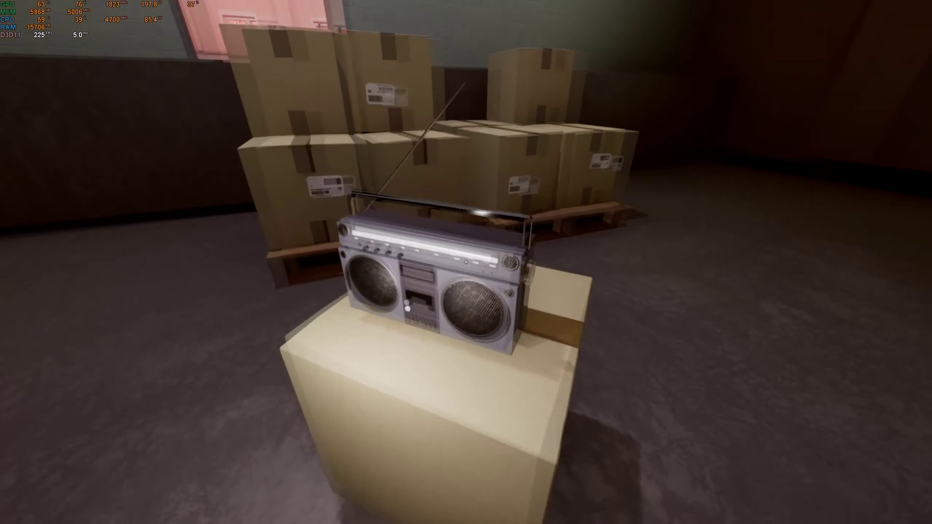
pyautogui.press('w')
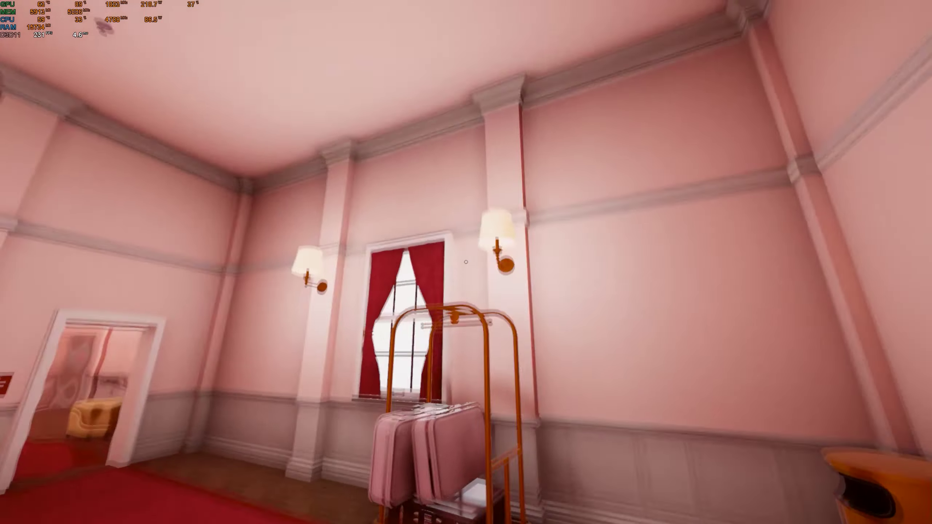
# Step: Walk the pink hall past the orange bin, cloud painting and exit sign to the wall niche
pyautogui.press('w')
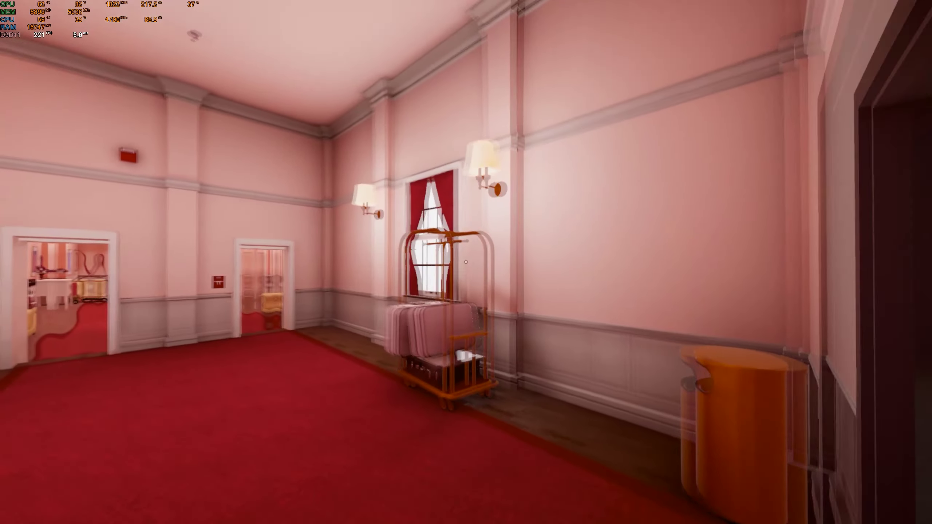
pyautogui.press('w')
pyautogui.press('w')
pyautogui.press('w')
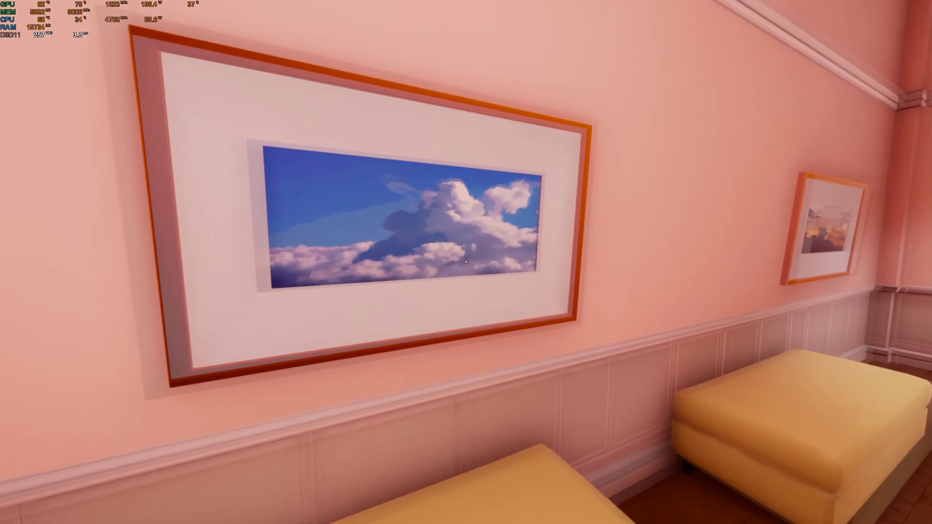
pyautogui.press('w')
pyautogui.press('w')
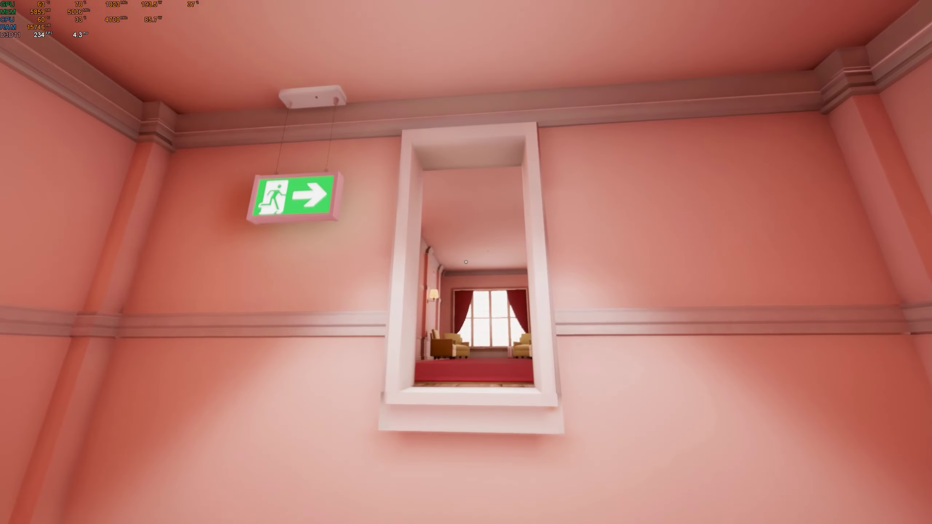
pyautogui.press('w')
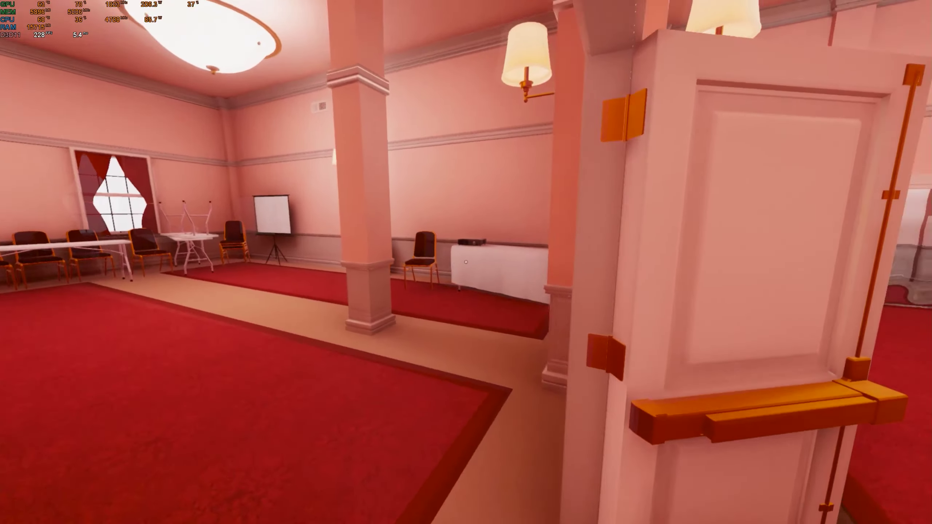
# Step: Enter the conference room, checking the ceiling lamp, projector, screen and stacked chairs
pyautogui.press('w')
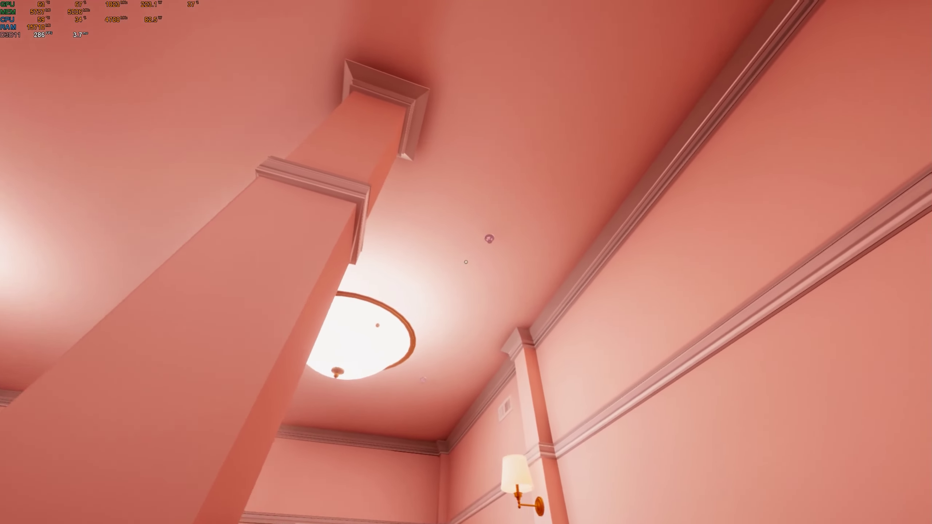
pyautogui.press('w')
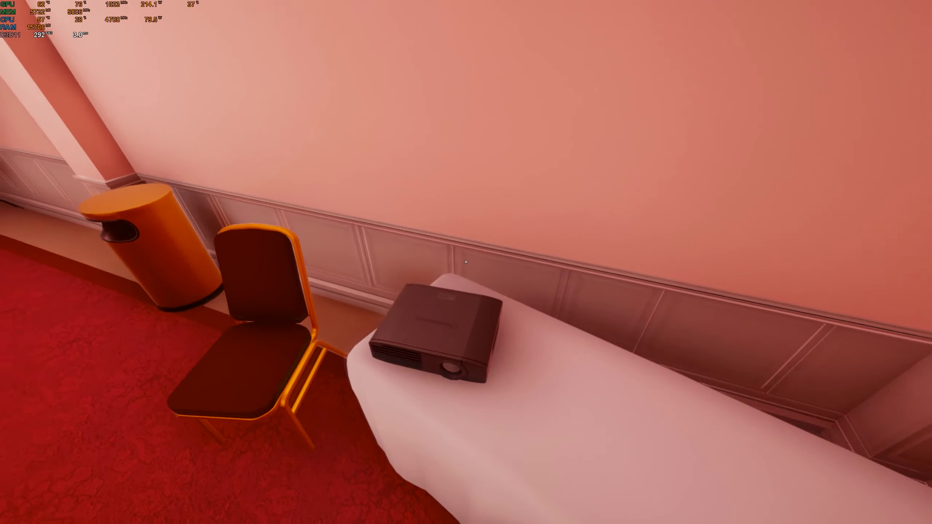
pyautogui.press('w')
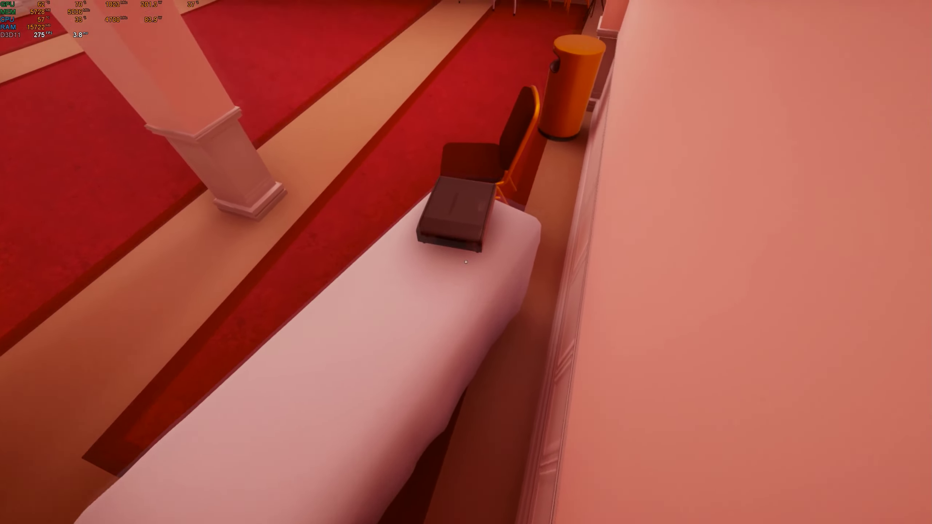
pyautogui.press('w')
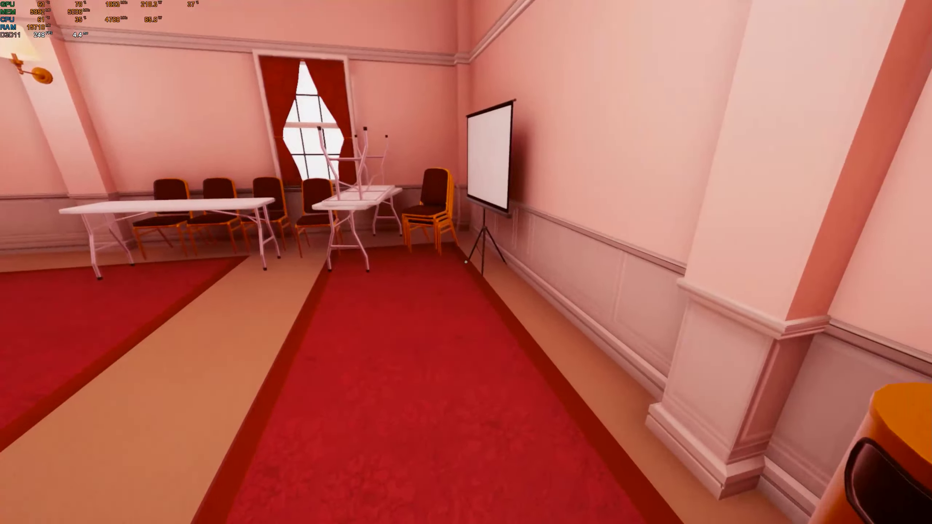
pyautogui.press('w')
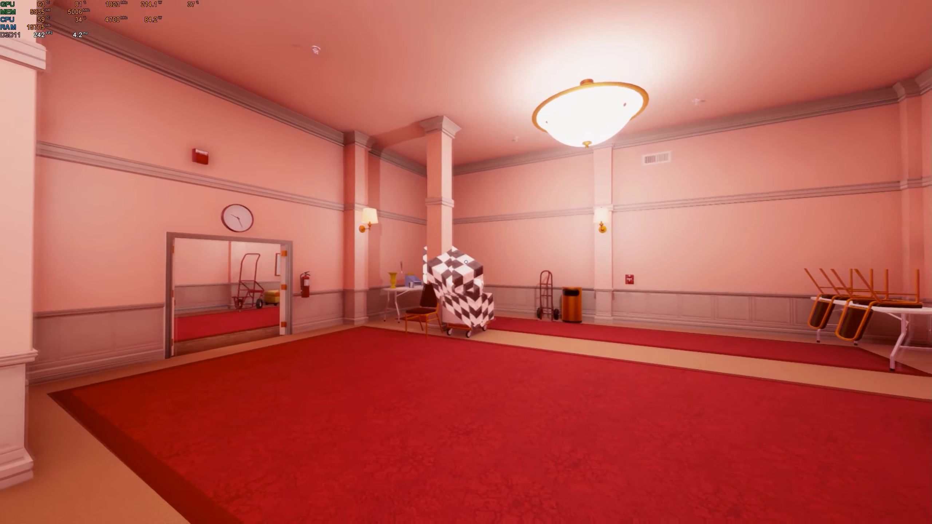
# Step: Look over the checkered cube and podium, then visit the pitcher table and vase side table
pyautogui.press('w')
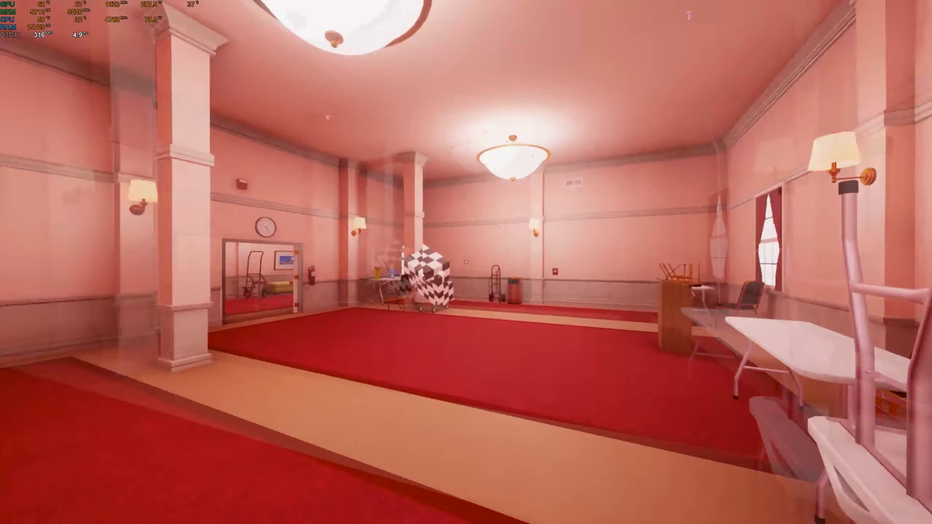
pyautogui.press('w')
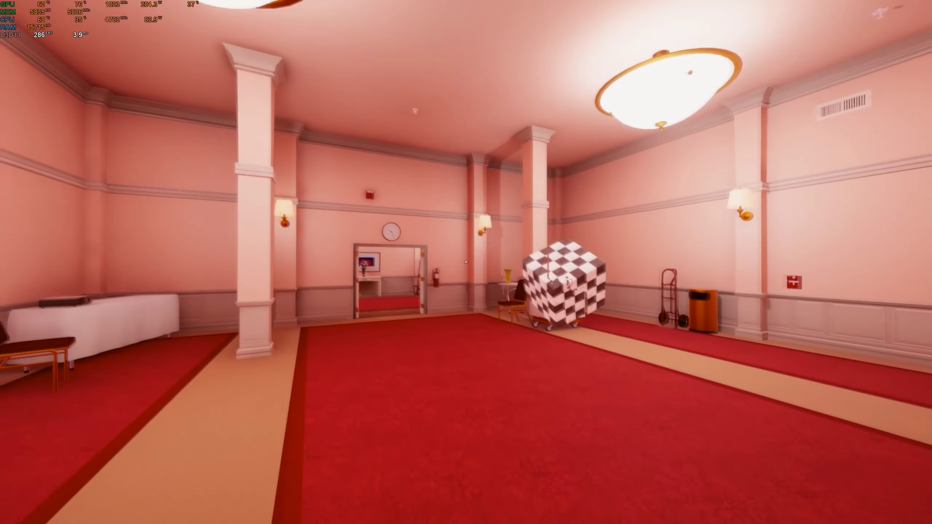
pyautogui.press('w')
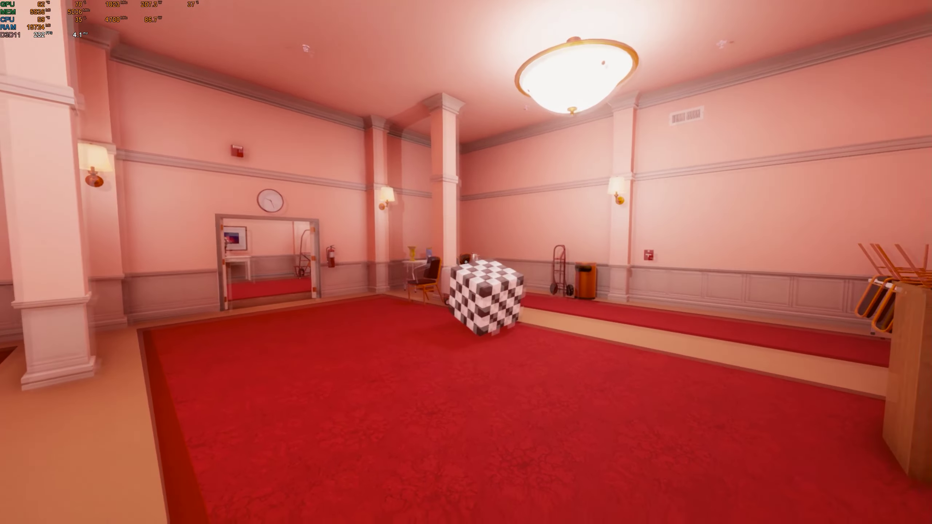
pyautogui.press('w')
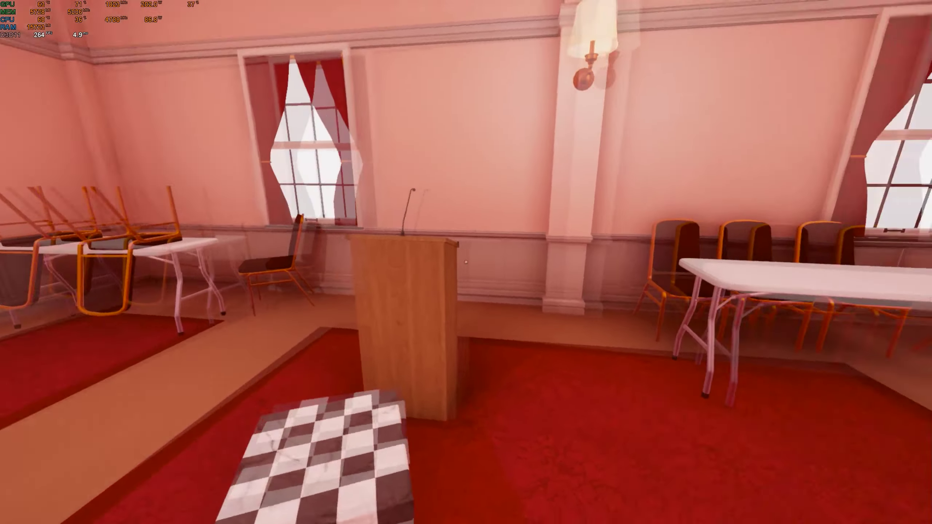
pyautogui.press('w')
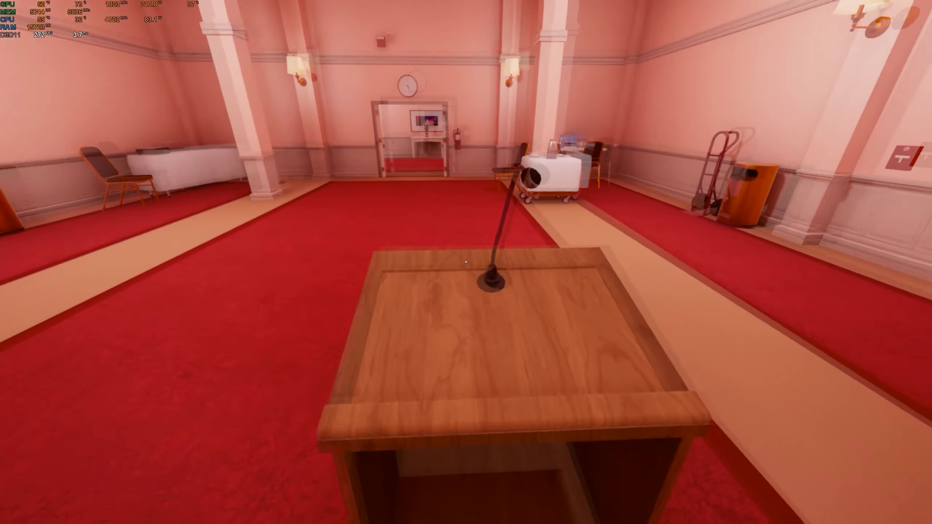
pyautogui.press('w')
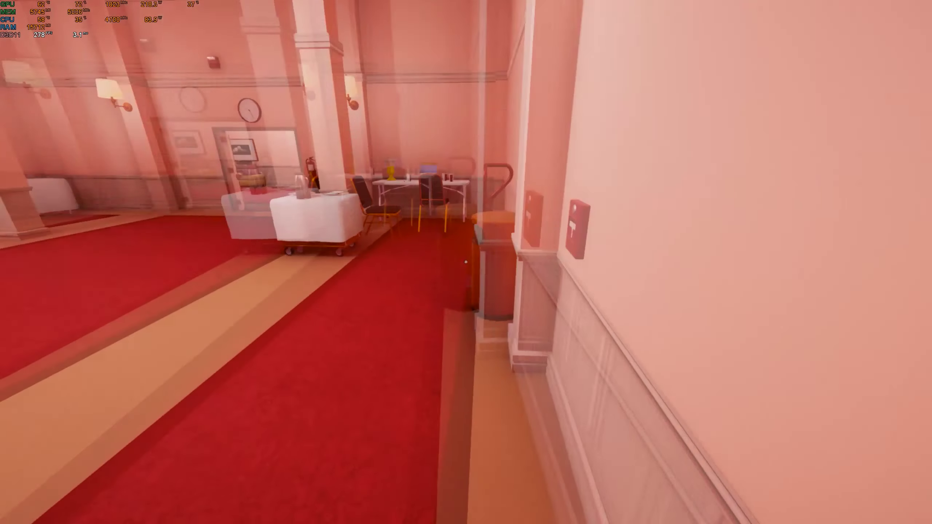
pyautogui.press('w')
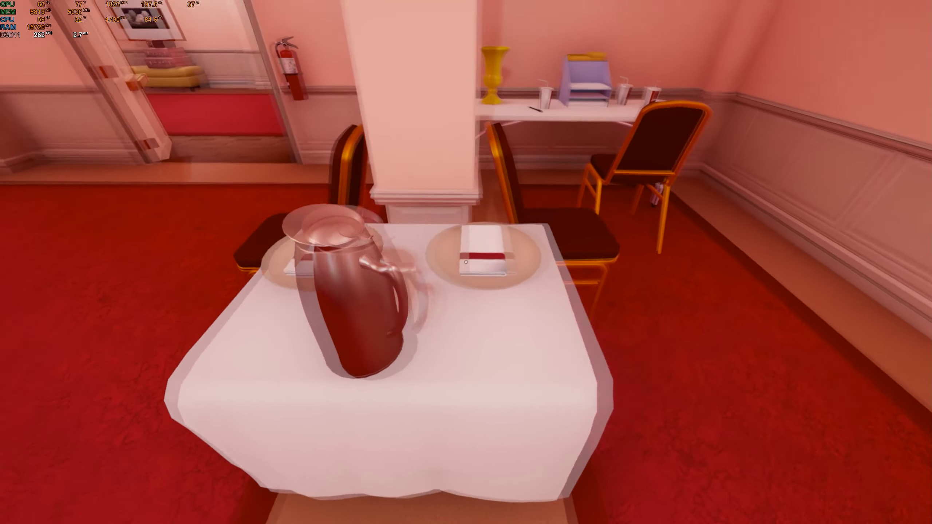
pyautogui.press('w')
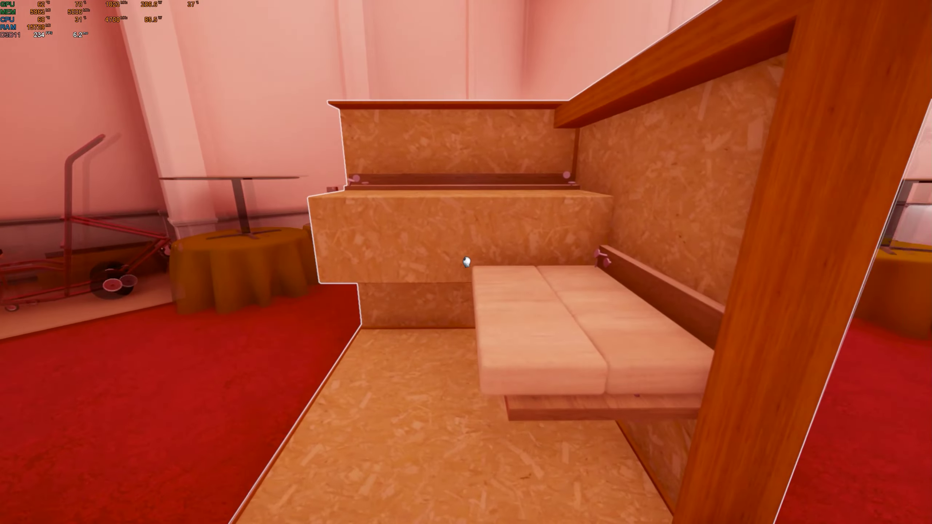
# Step: Grab the wooden booth beside the projector table
pyautogui.click(466, 262)
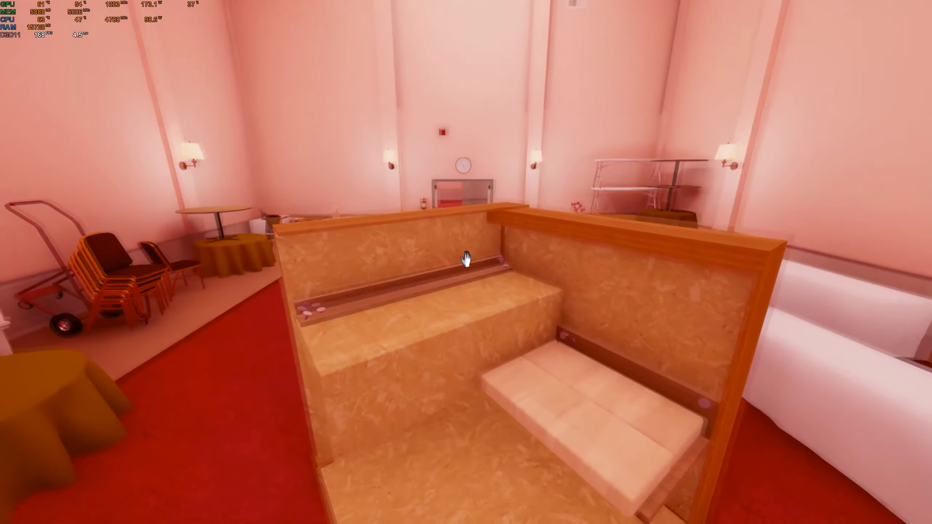